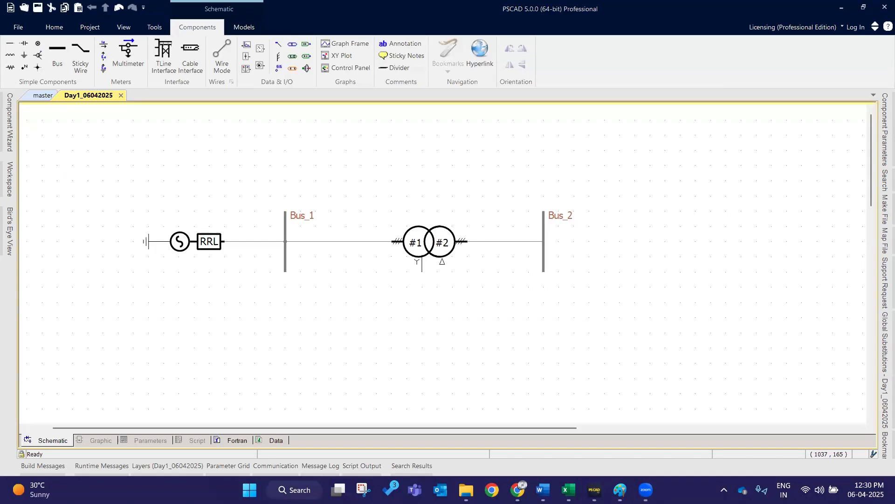
left_click_drag(83, 192, 251, 287)
left_click(233, 301)
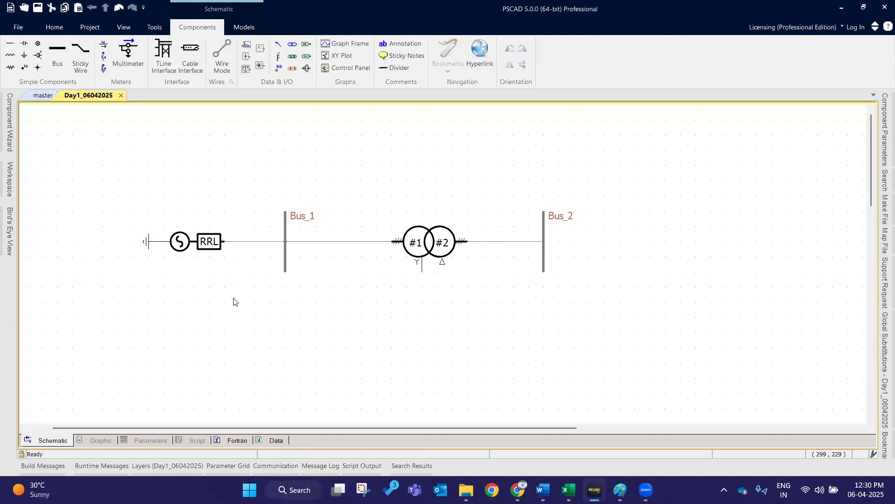
left_click_drag(368, 174, 495, 323)
left_click(196, 323)
left_click(286, 269)
left_click(542, 255, "ctrl")
left_click(300, 219)
left_click(569, 215)
left_click(653, 263)
mouse_move(103, 158)
left_mouse_down()
mouse_move(524, 298)
mouse_move(610, 304)
left_mouse_up()
left_click(602, 304)
left_click(313, 244)
left_click(373, 158)
- Draw two practice wires below the buses using Wire Mode
left_click(222, 56)
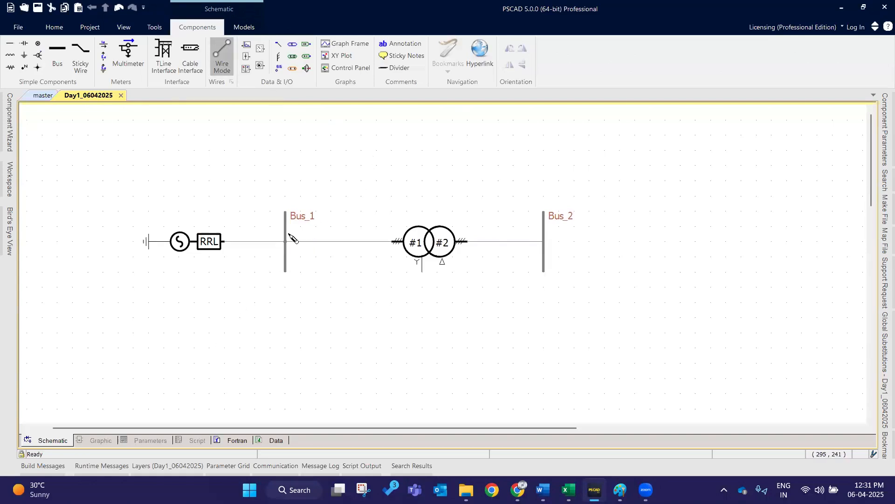
left_click(194, 303)
right_click(680, 303)
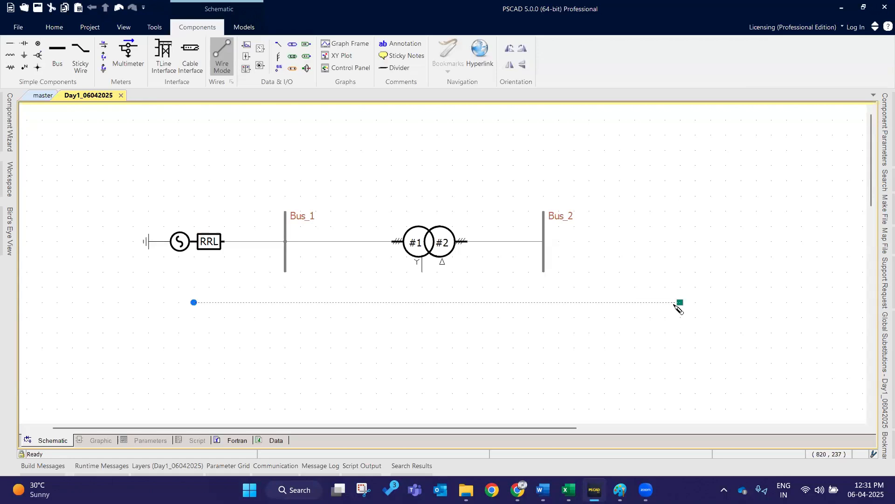
left_click(349, 338)
right_click(636, 349)
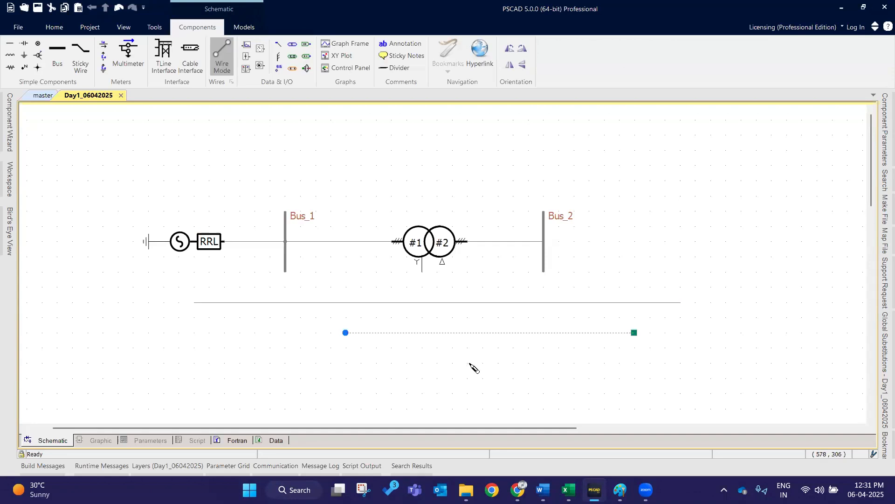
key("Escape")
- Select the two practice wires and delete them
left_click_drag(726, 375, 149, 291)
left_click(186, 298)
key("Delete")
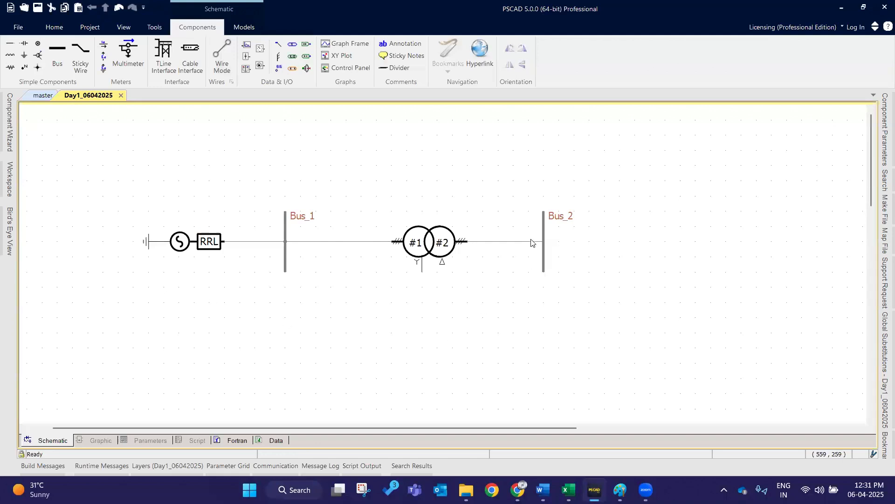
- Delete the two-winding transformer, then undo the deletion
double_click(428, 249)
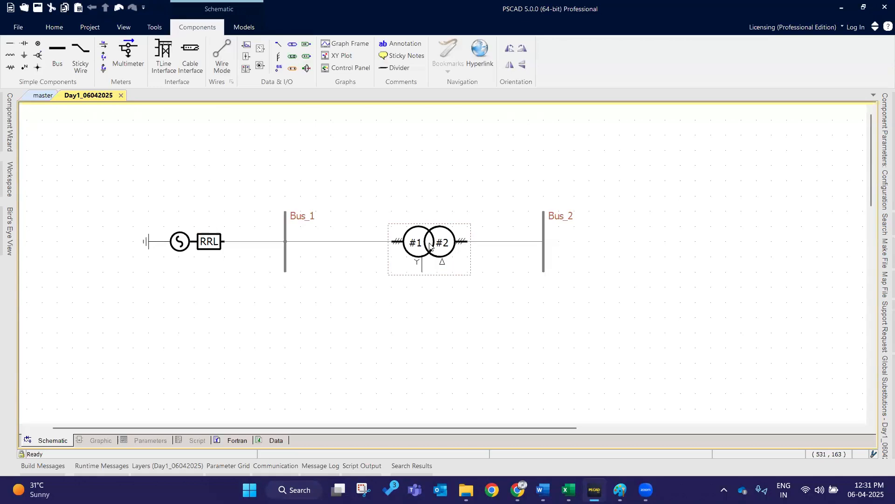
key("Delete")
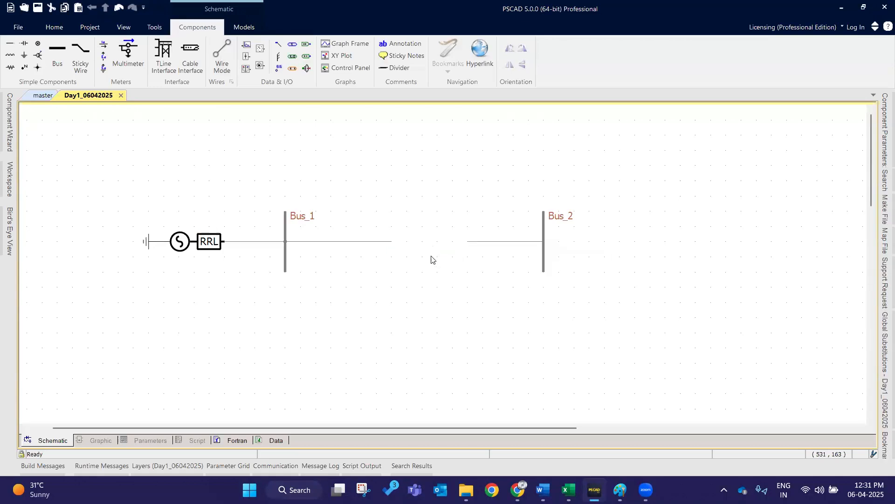
key("ctrl+z")
left_click(383, 202)
left_click(426, 251)
left_click(460, 172)
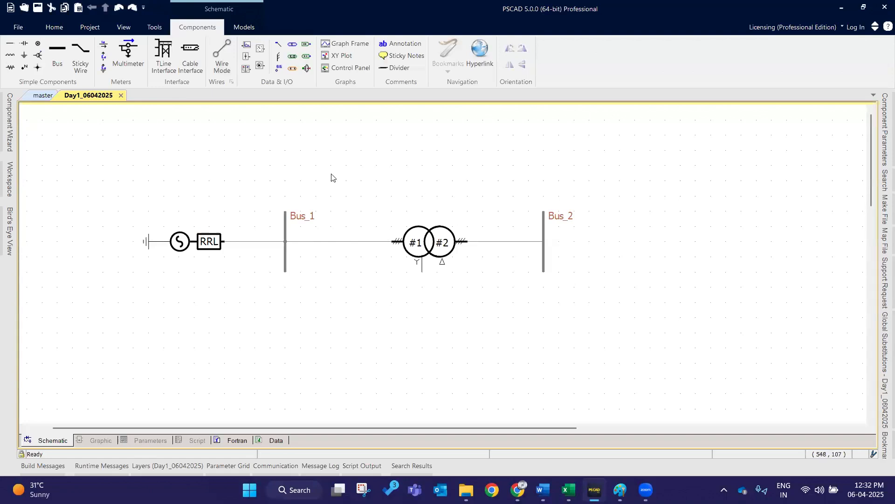
- Switch to Excel and note 'To connect elements' in B63 and 'wire mode' in E63
left_click_drag(118, 166, 598, 302)
left_click(567, 490)
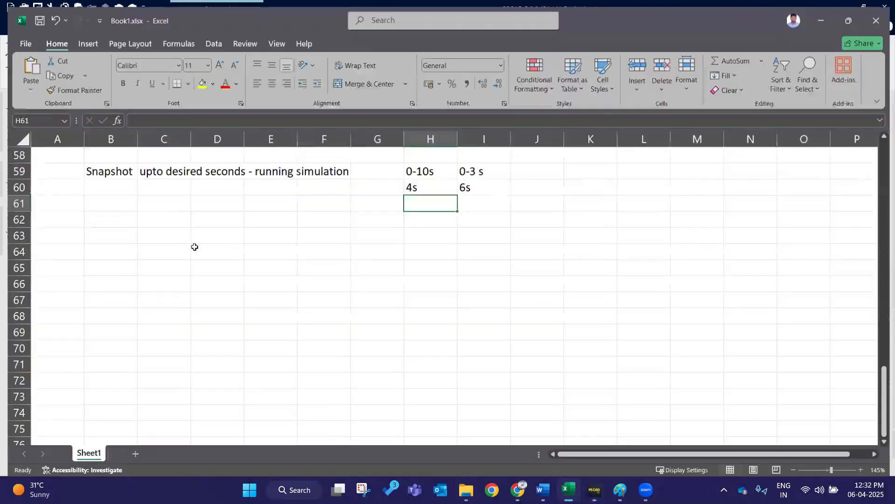
left_click(321, 281)
double_click(97, 227)
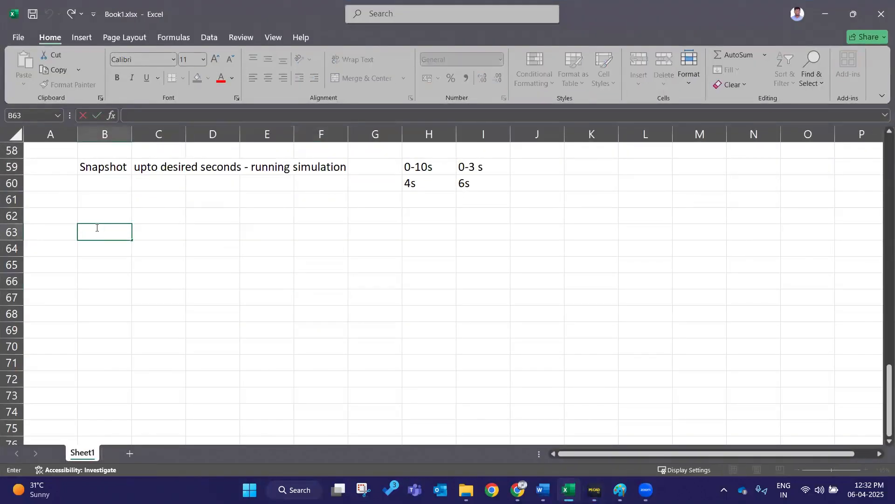
type("To connect element")
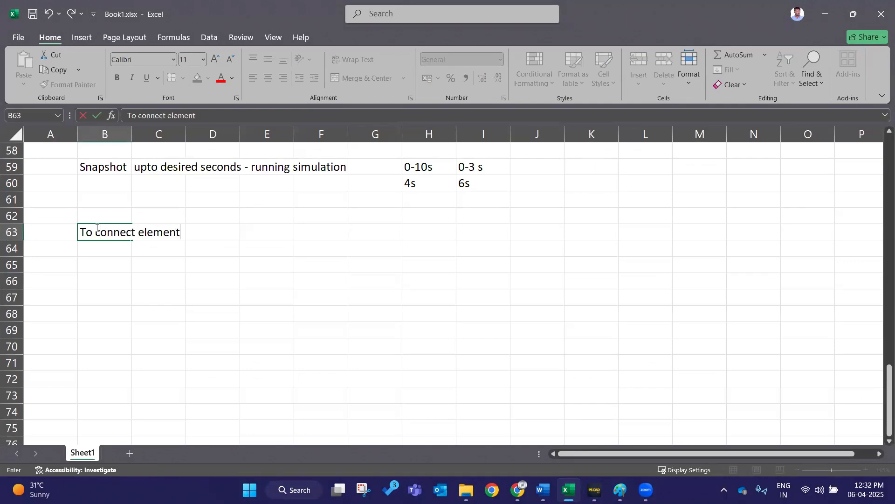
key("Tab")
key("Tab")
key("Tab")
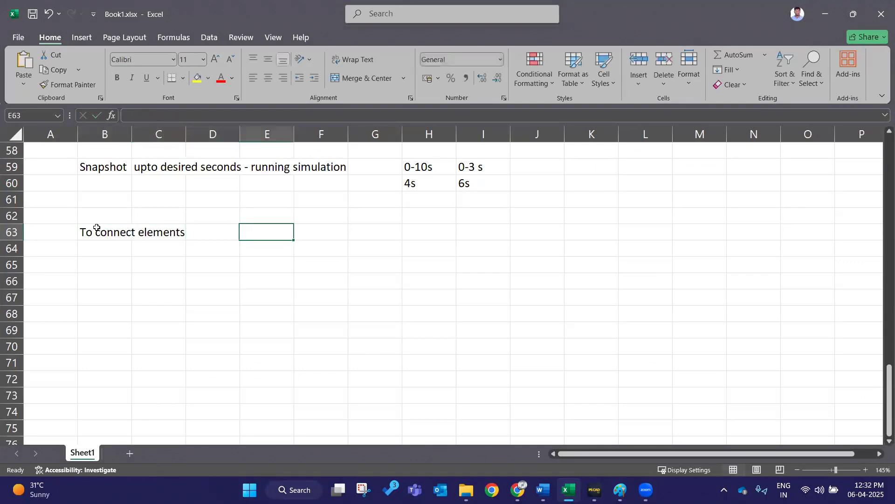
type("wire mode")
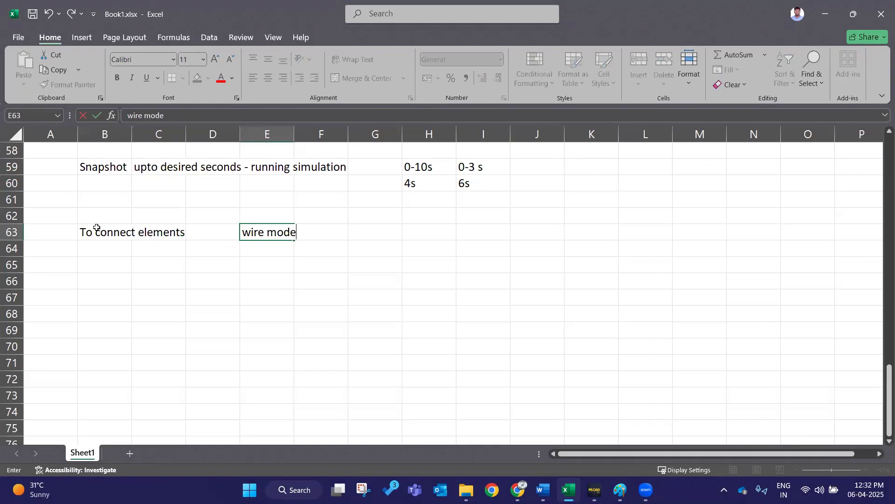
key("Return")
key("Left")
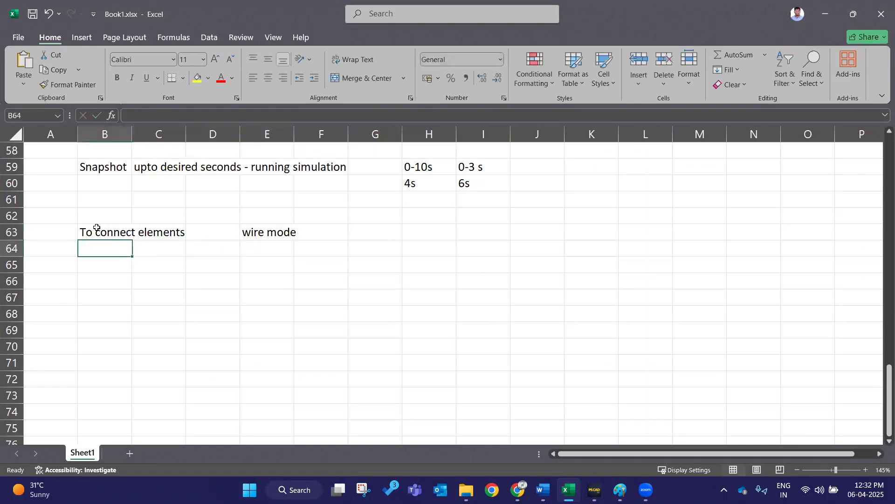
- Enter 'components tab' in B64 and 'major using components' in E64
type("components tab")
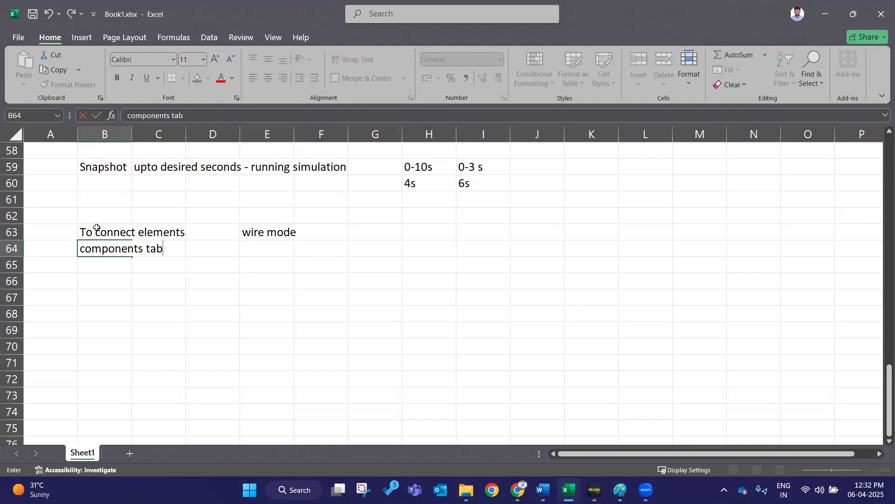
key("Right")
key("Right")
key("Right")
type("major using compo")
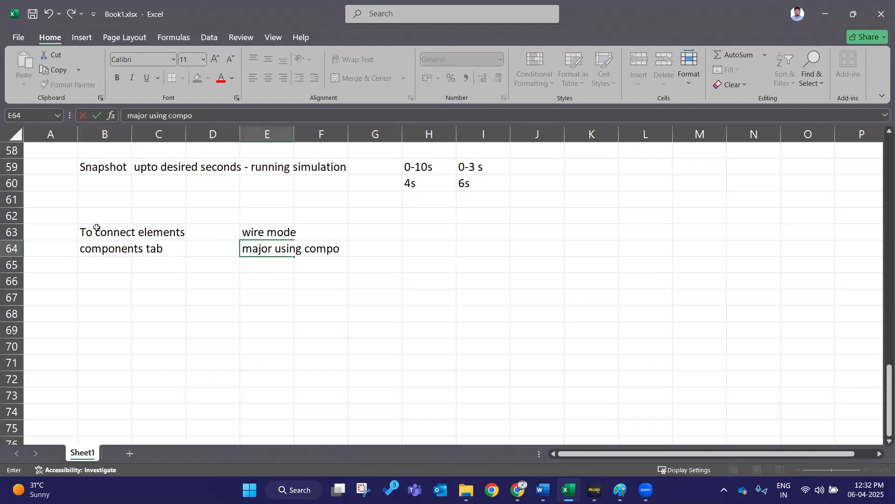
type("nents")
key("Return")
- Enter 'orientations' in B65 and 'R, M, F, L' in E65
key("Left")
key("Left")
key("Left")
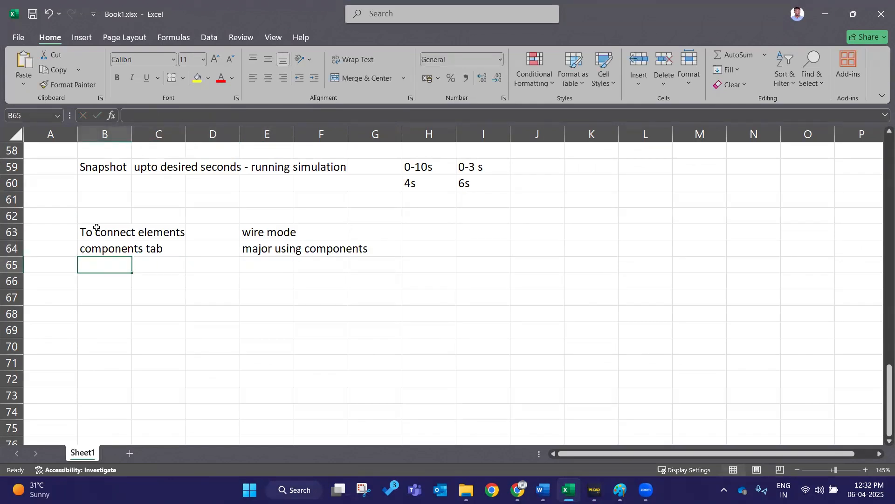
type("orientat")
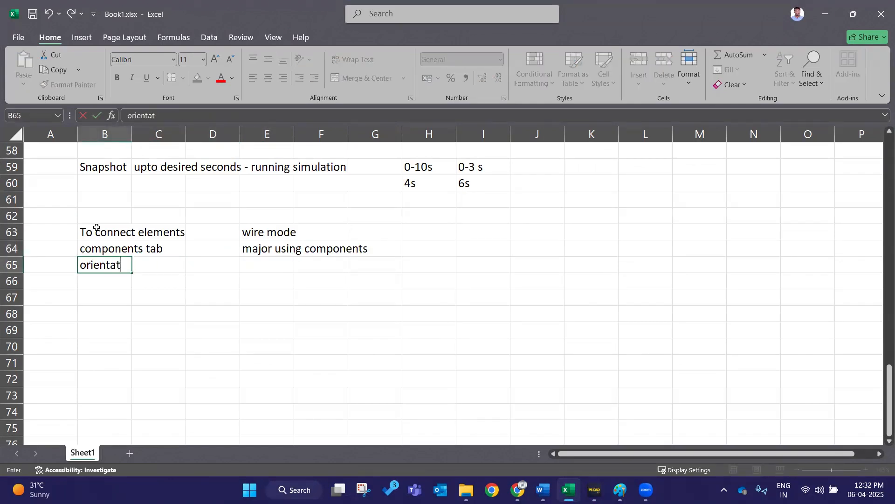
type("ions")
key("Right")
key("Right")
key("Right")
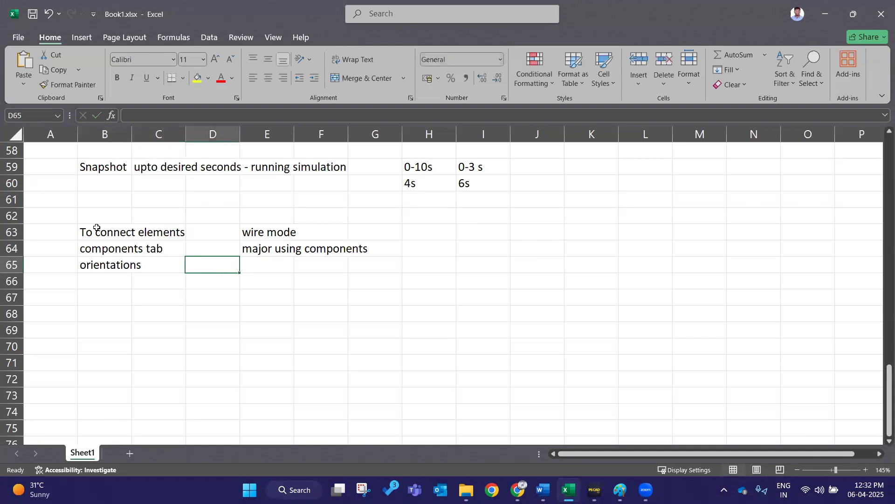
type("R, M,")
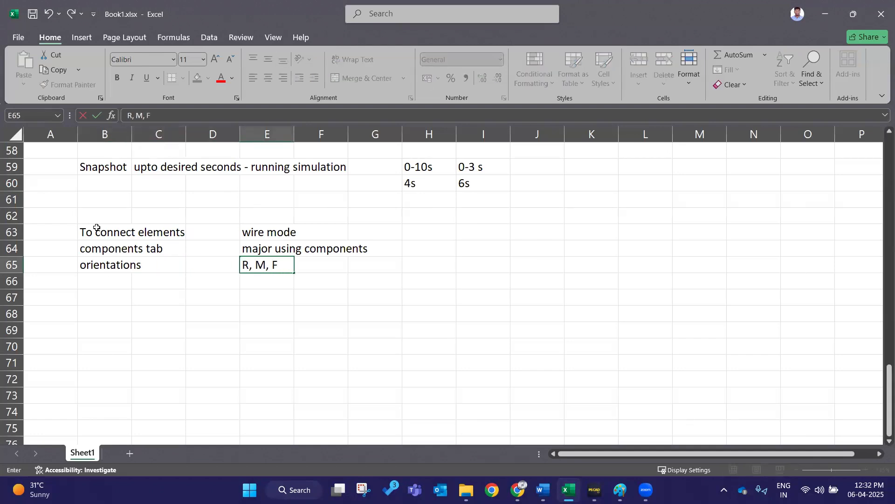
type(" F, L")
key("Right")
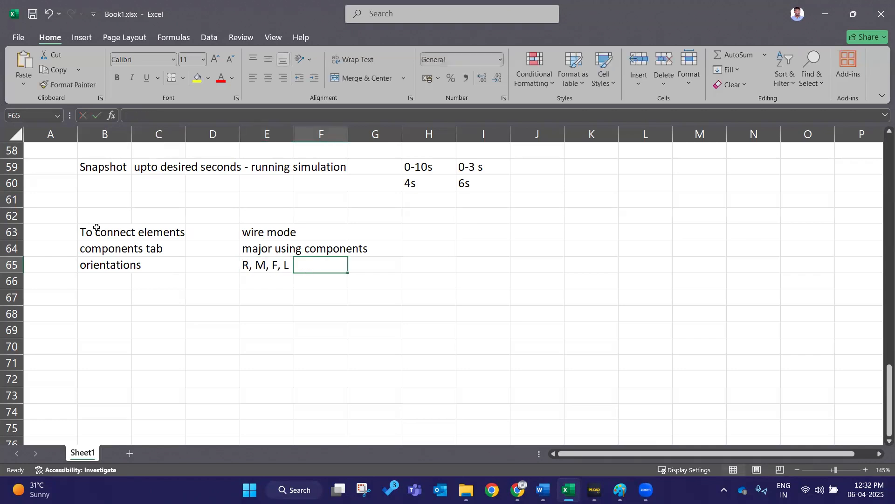
- Enter 'wire mode' in B66 and 'cntrl + W' in E66
left_click(121, 280)
type("wir")
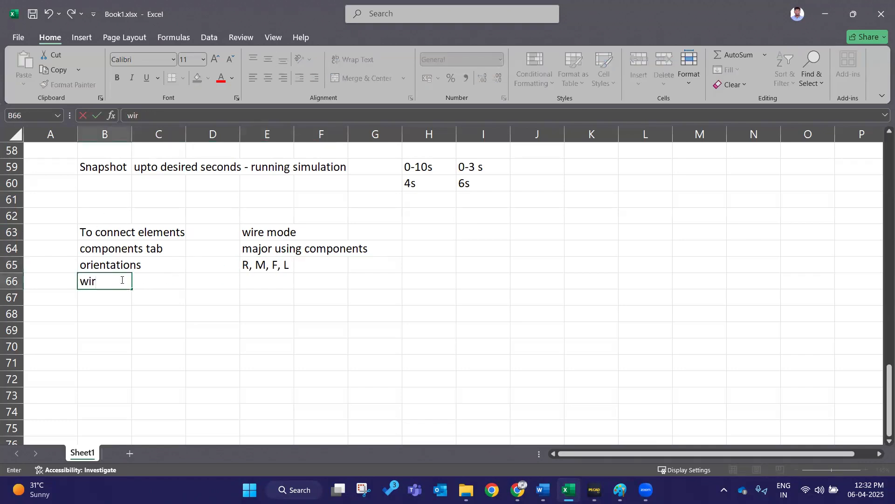
type("e mode")
key("Right")
key("Right")
key("Right")
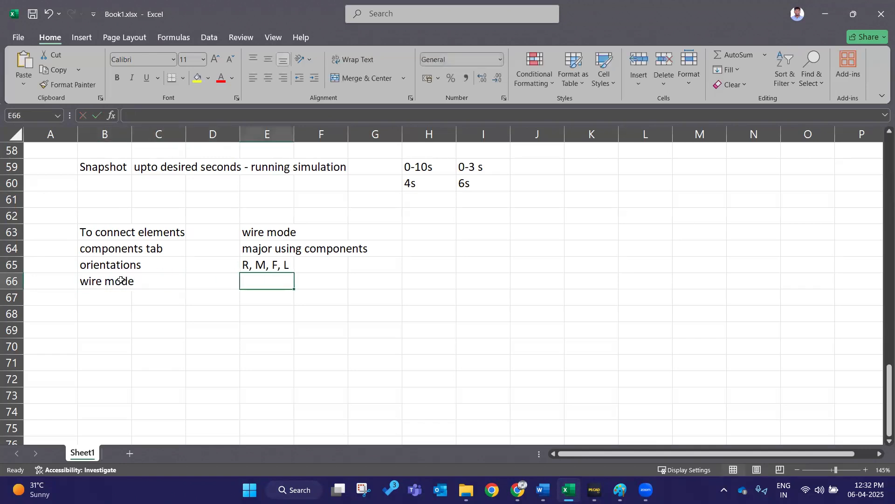
type("cntrl")
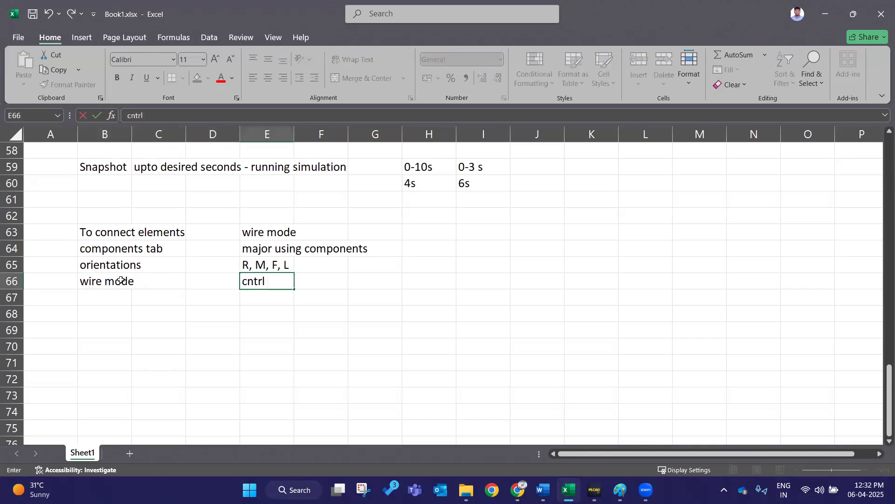
type(" + W")
left_click(445, 292)
left_click(279, 328)
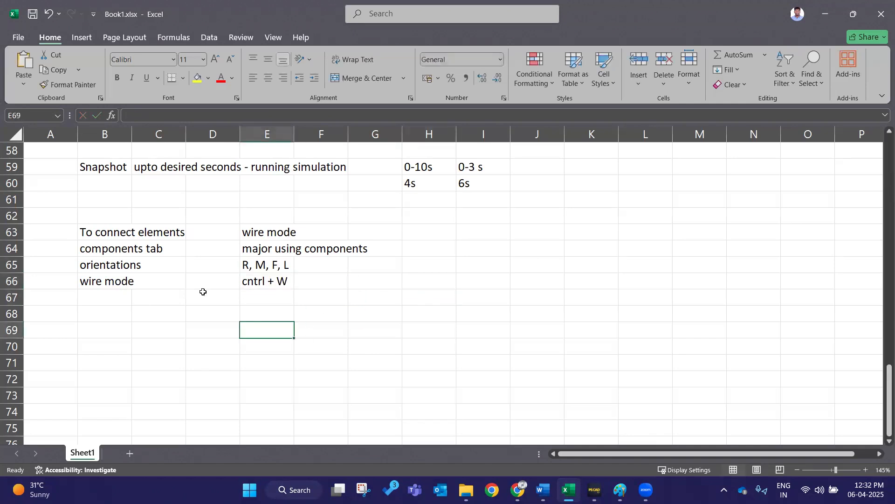
- Return to the schematic and inspect the wires connecting the source, Bus_1 and the transformer
double_click(321, 281)
left_click(486, 330)
left_click(819, 7)
left_click_drag(613, 311, 596, 337)
left_click(592, 335)
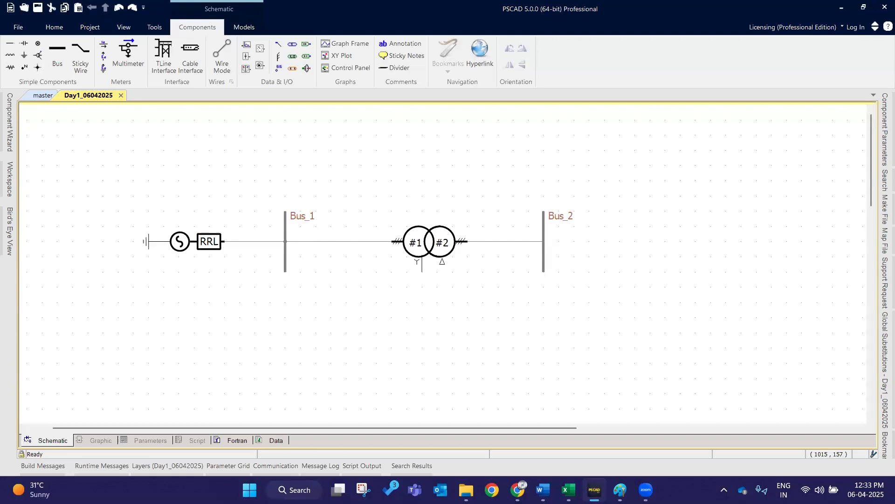
left_click(329, 242)
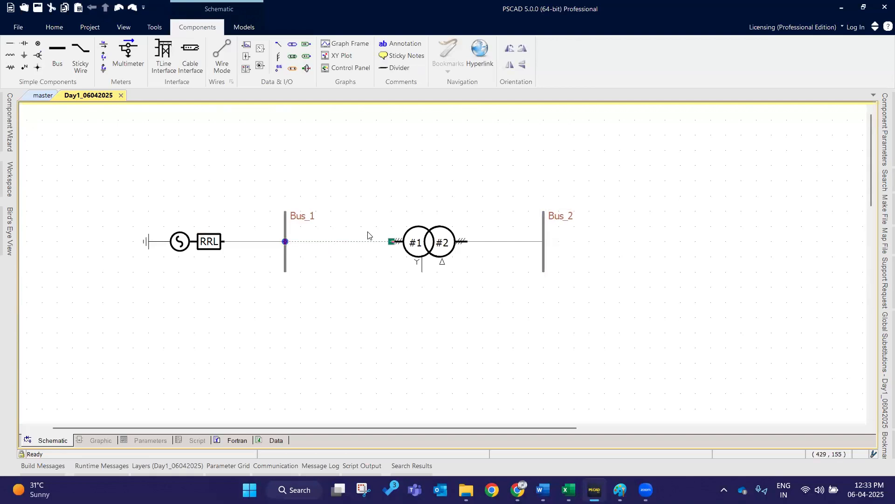
left_click(282, 263)
left_click(209, 226)
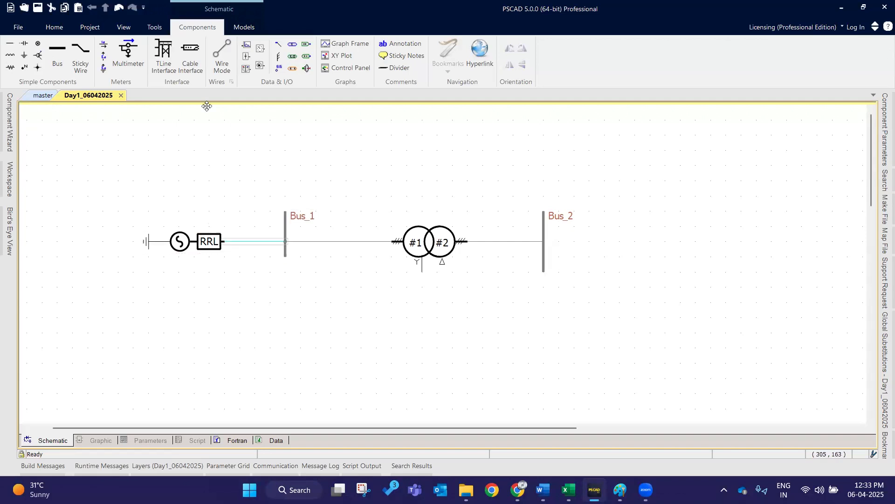
left_click(117, 7)
left_click(308, 278)
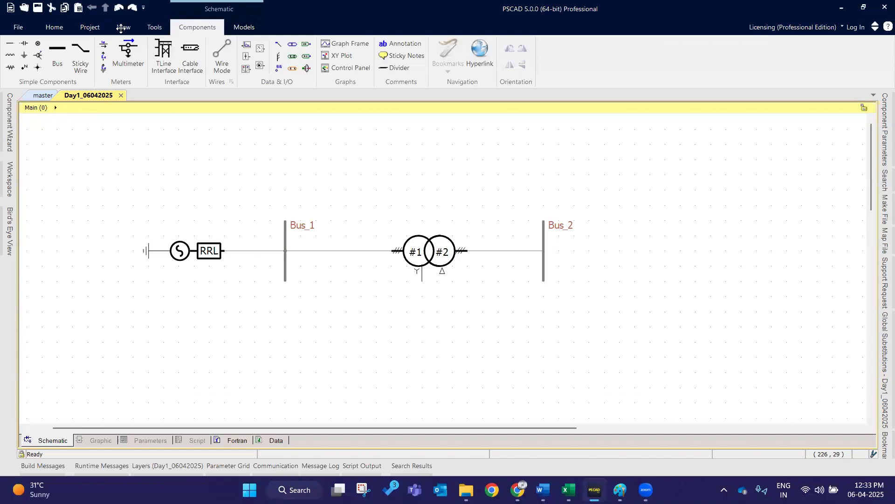
- Place a current meter and two voltage meters above the circuit from the Meters group
left_click(104, 57)
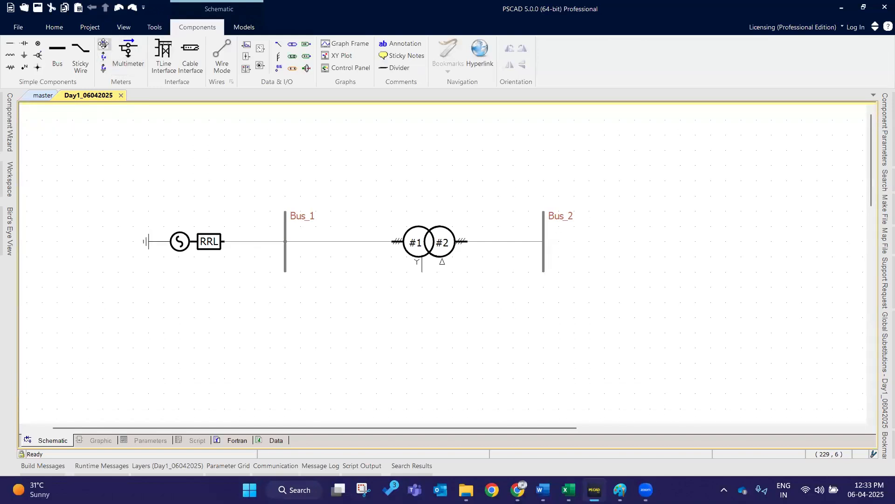
left_click(133, 151)
left_click(104, 57)
left_click(210, 180)
left_click(104, 56)
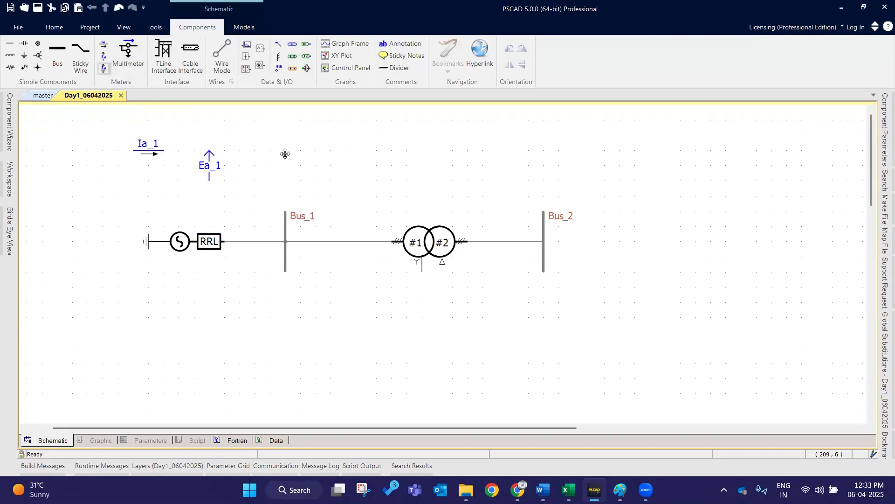
left_click(270, 169)
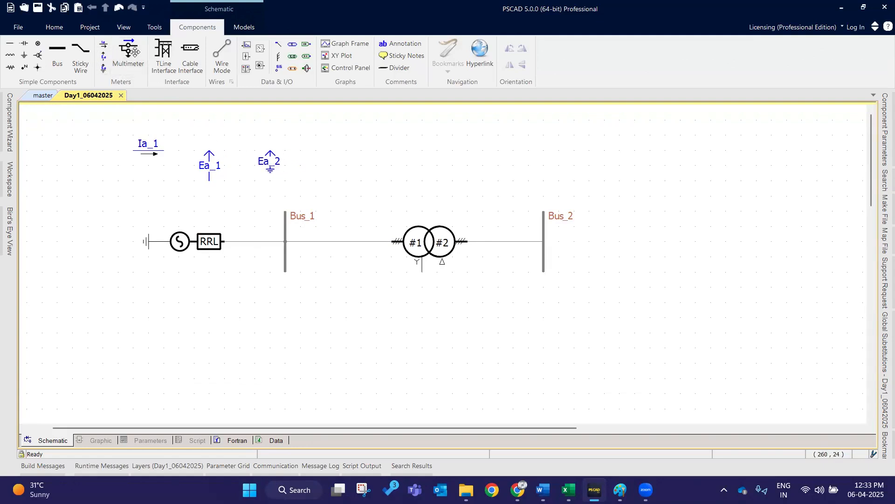
- Reposition the multimeter and move the Ea_1 and Ea_2 voltage meters slightly upward
left_click(349, 145)
left_click_drag(270, 161, 270, 145)
left_click_drag(209, 165, 209, 150)
left_click(216, 196)
- Open the Ia_1 current meter's properties, close them, and move the meter below the Bus_1–transformer wire
left_click(151, 149)
double_click(151, 149)
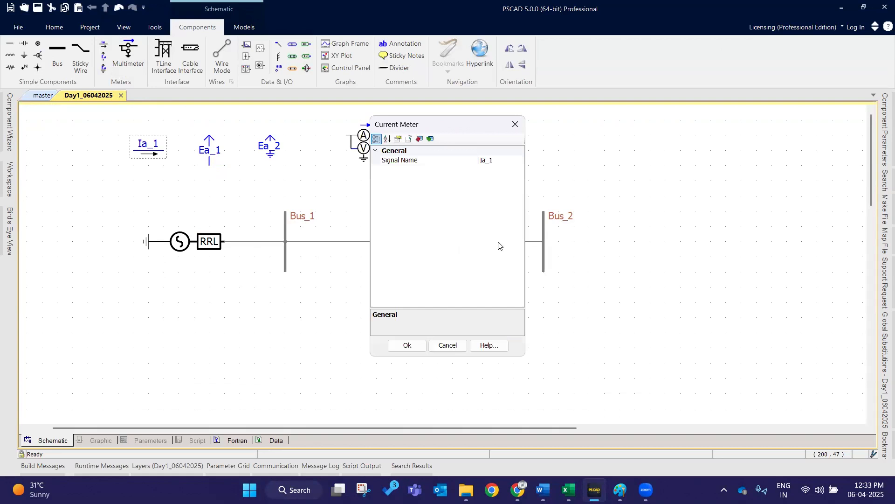
left_click(515, 124)
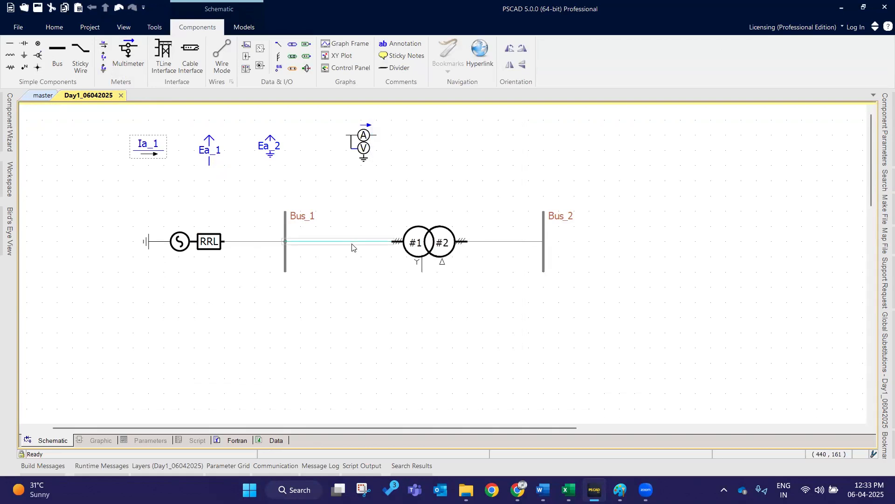
left_click(352, 243)
left_click_drag(149, 151, 337, 284)
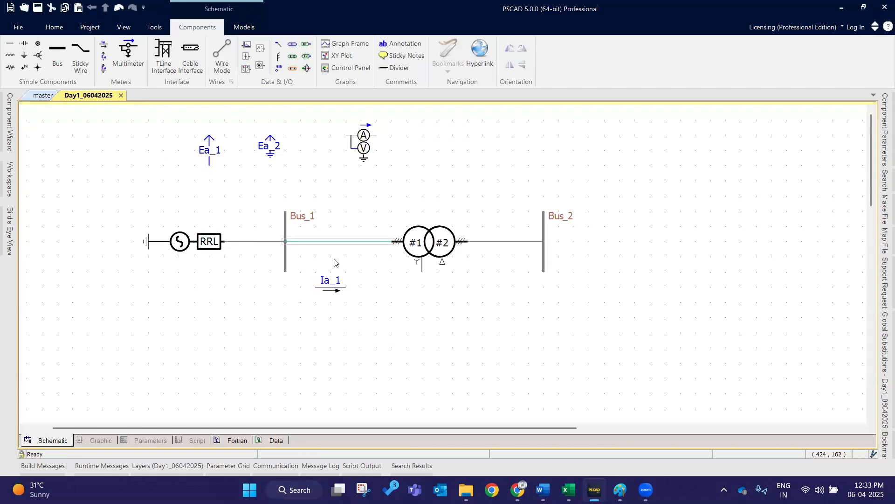
- Move the Ia_1 current meter onto the wire between Bus_1 and the transformer
left_click_drag(285, 241, 361, 242)
left_click_drag(332, 281, 345, 236)
left_click(355, 291)
left_click(358, 140)
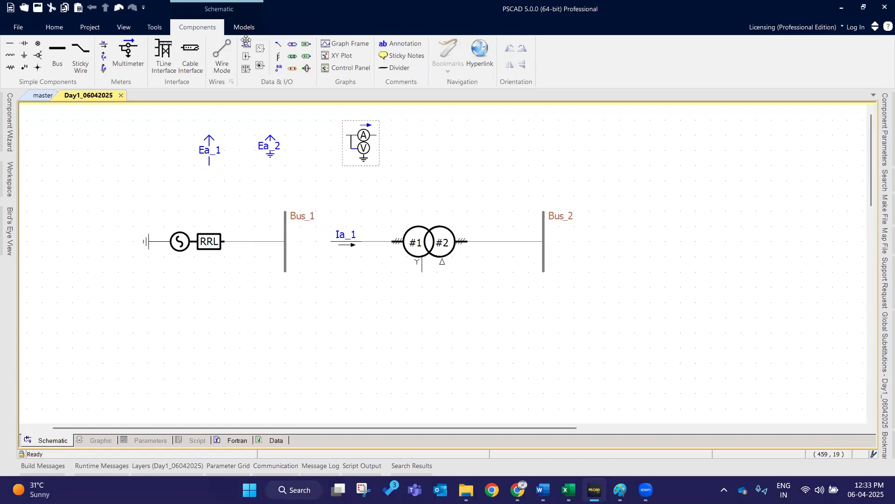
- Draw a wire in Wire Mode from Bus_1 to the current meter's input
left_click(222, 56)
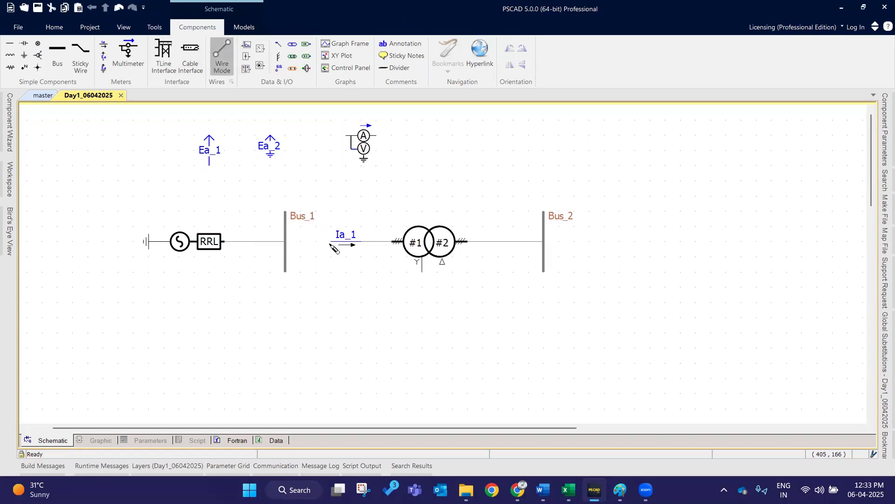
left_click(331, 240)
right_click(288, 241)
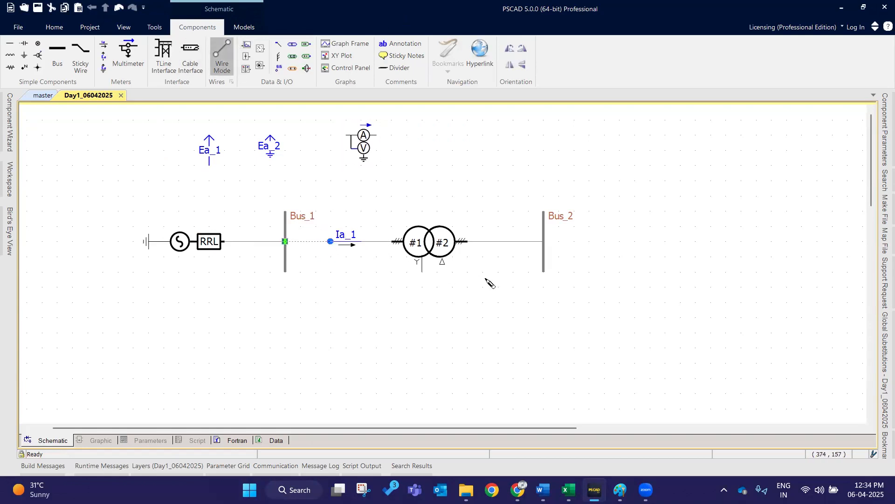
key("Escape")
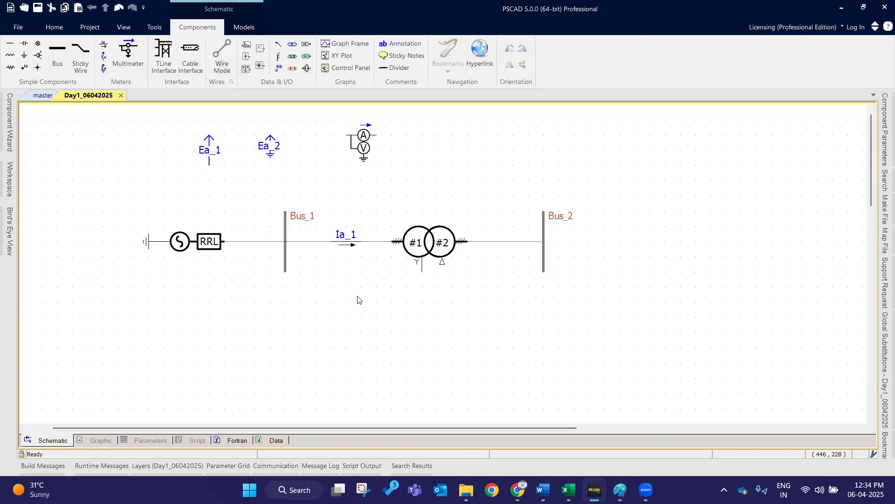
- Move the Ea_2 voltmeter onto Bus_1 and rotate it so it attaches to the bus
left_click(347, 238)
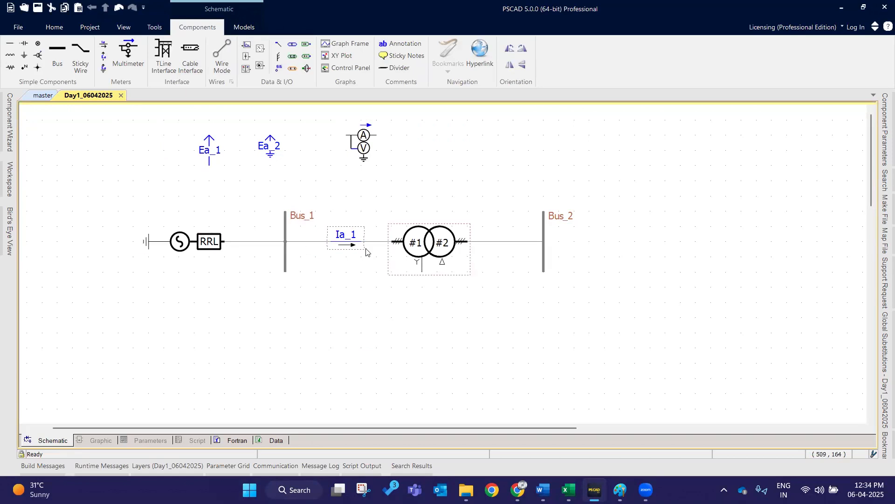
left_click_drag(270, 147, 286, 318)
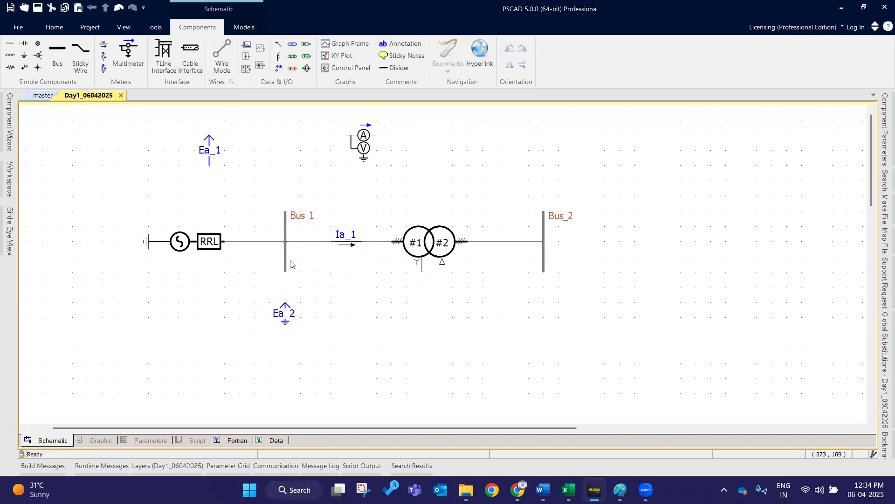
double_click(286, 319)
left_click(406, 346)
left_click_drag(283, 316, 279, 259)
key("r")
left_click(332, 361)
- Open and close the properties of the Ea_1 and Ea_2 voltmeters
double_click(363, 136)
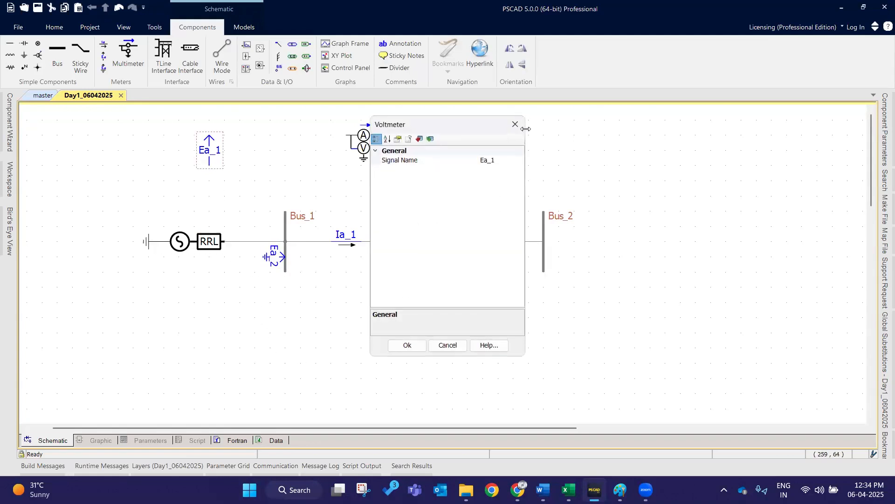
left_click(516, 124)
double_click(273, 263)
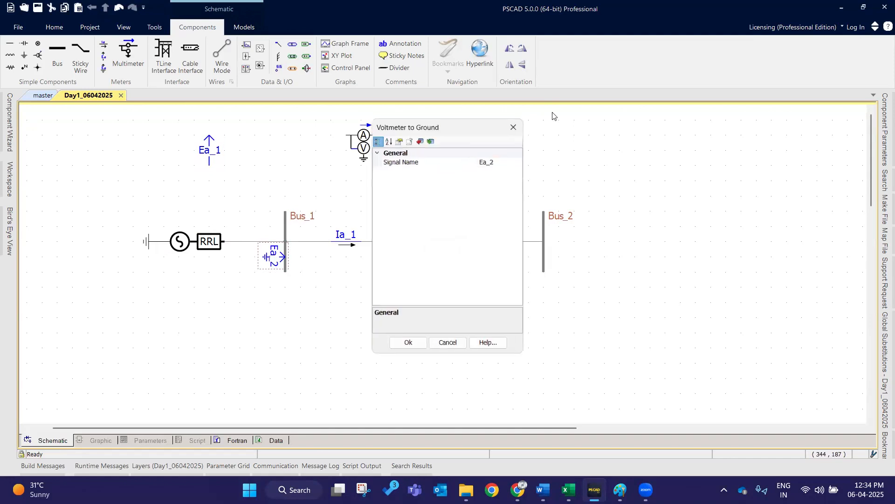
left_click(515, 124)
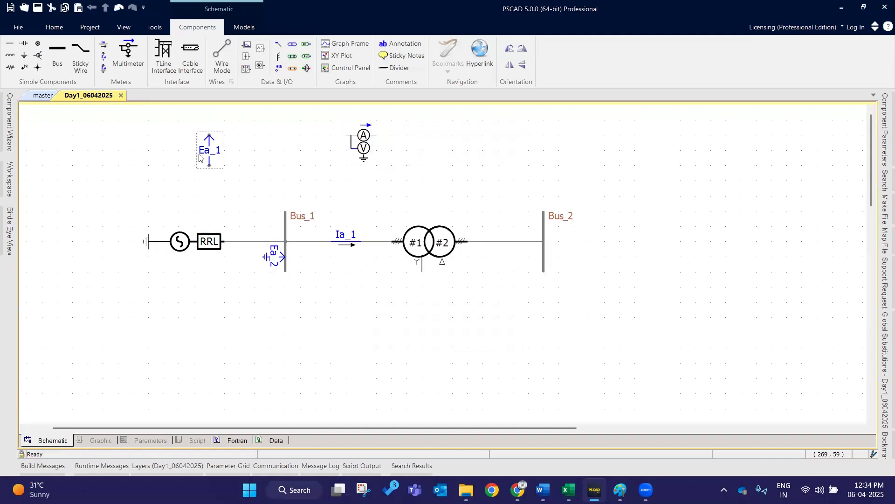
- Delete the Ea_1 voltmeter and stretch Bus_1 downward with Ea_2 at its lower end
mouse_move(199, 157)
key("Delete")
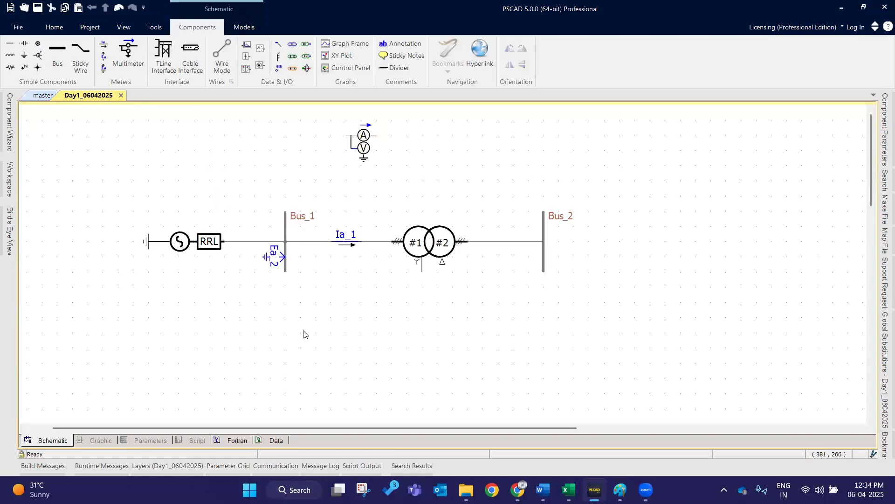
left_click(285, 275)
left_click_drag(284, 276, 276, 362)
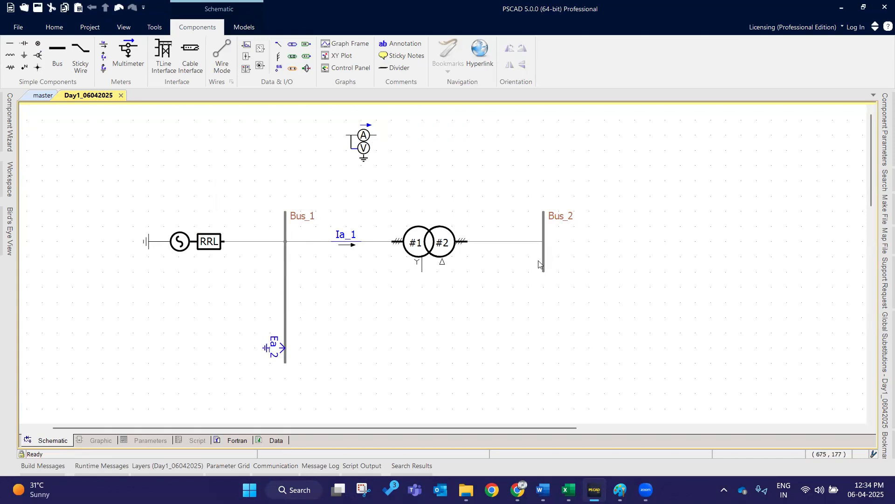
- Try to stretch the lower end of Bus_2
left_click(548, 279)
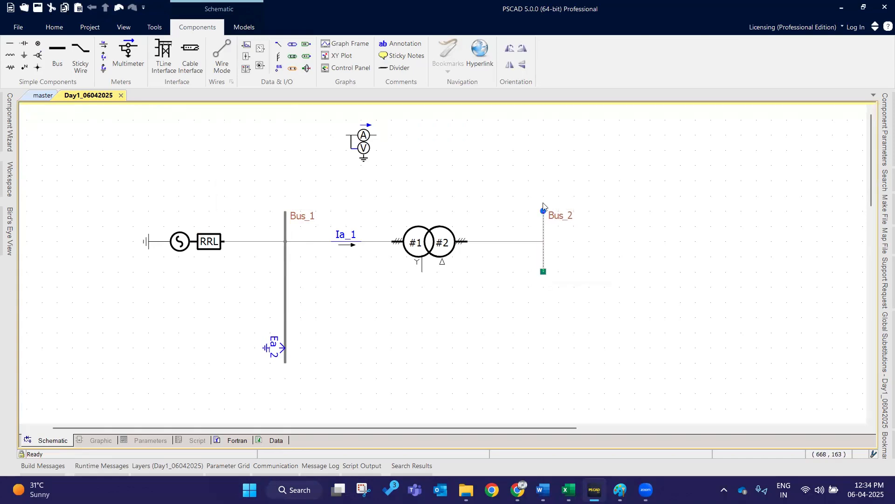
mouse_move(544, 211)
left_mouse_down()
mouse_move(543, 177)
mouse_move(544, 211)
left_mouse_up()
mouse_move(543, 272)
left_mouse_down()
mouse_move(543, 365)
mouse_move(547, 276)
left_mouse_up()
left_click(574, 282)
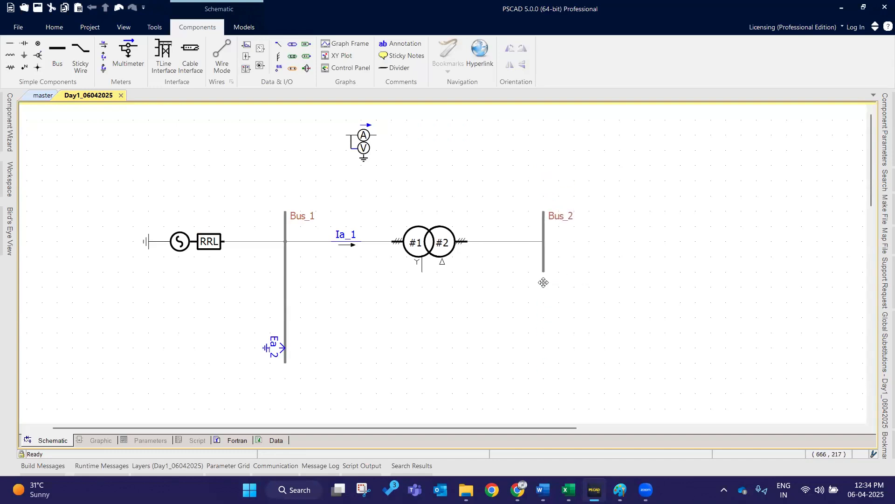
- Move the multimeter from above the circuit onto Bus_2
left_click_drag(364, 140, 560, 266)
left_click(569, 336)
left_click(344, 247)
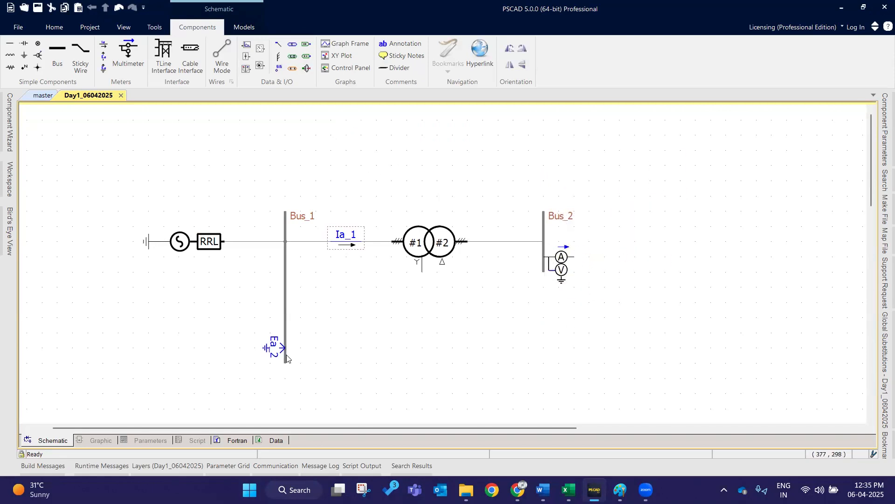
- Open and close the properties of the Ea_2 voltmeter and the Ia_1 current meter
double_click(274, 348)
left_click(516, 127)
double_click(345, 236)
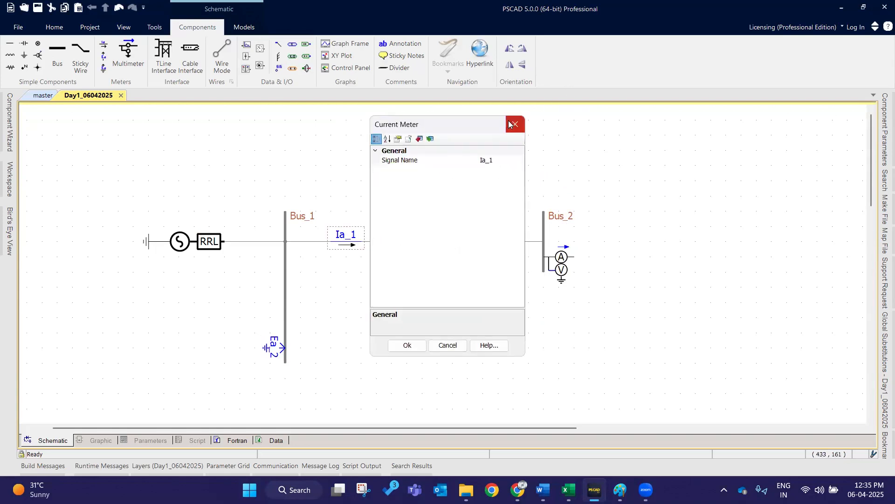
left_click(515, 124)
- Open the multimeter's properties and review its instantaneous and power measurement options
left_click(586, 258)
double_click(562, 264)
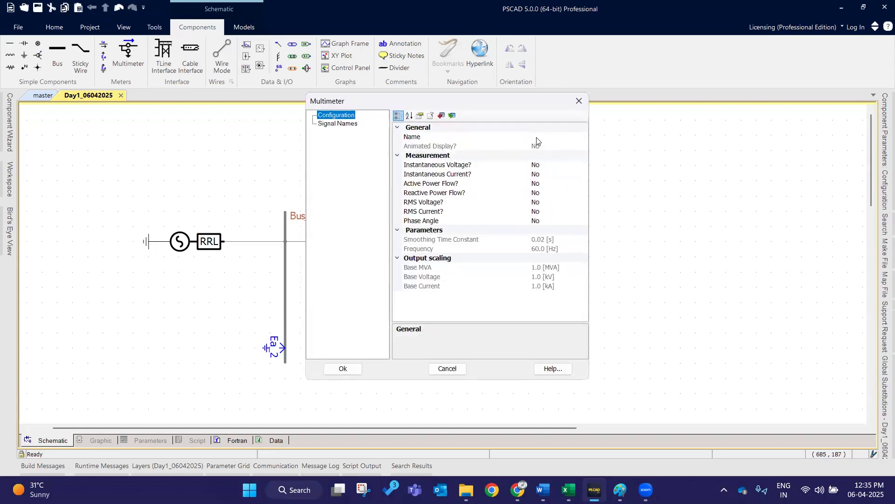
left_click_drag(521, 104, 523, 101)
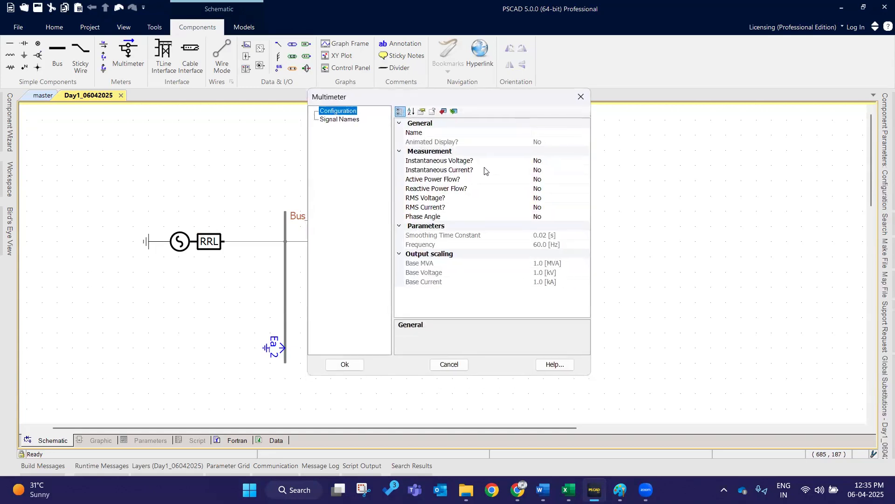
left_click(484, 161)
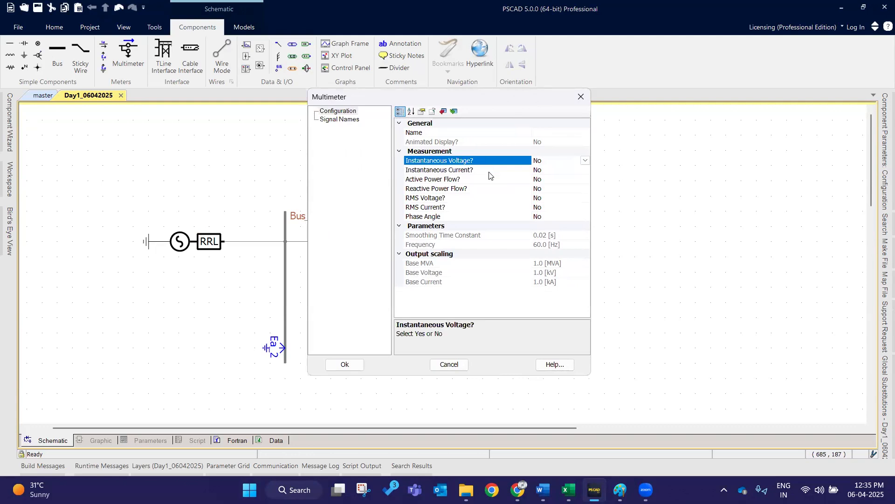
left_click(489, 172)
left_click(487, 180)
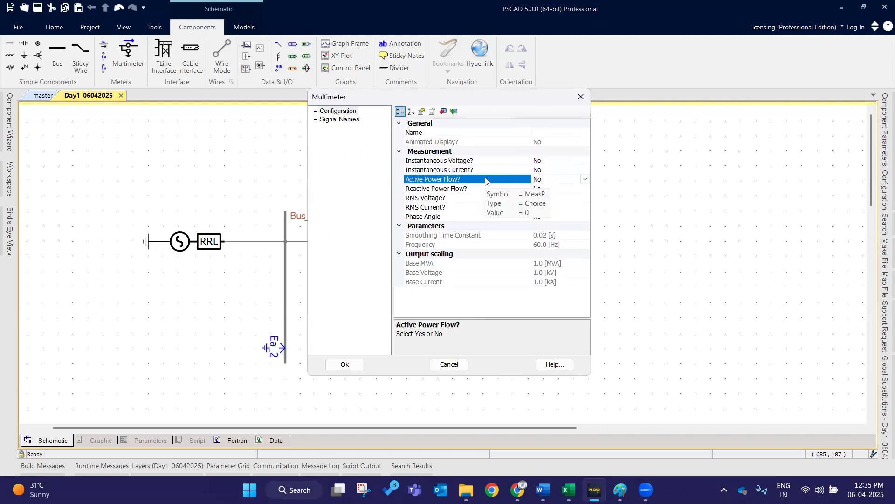
left_click(660, 124)
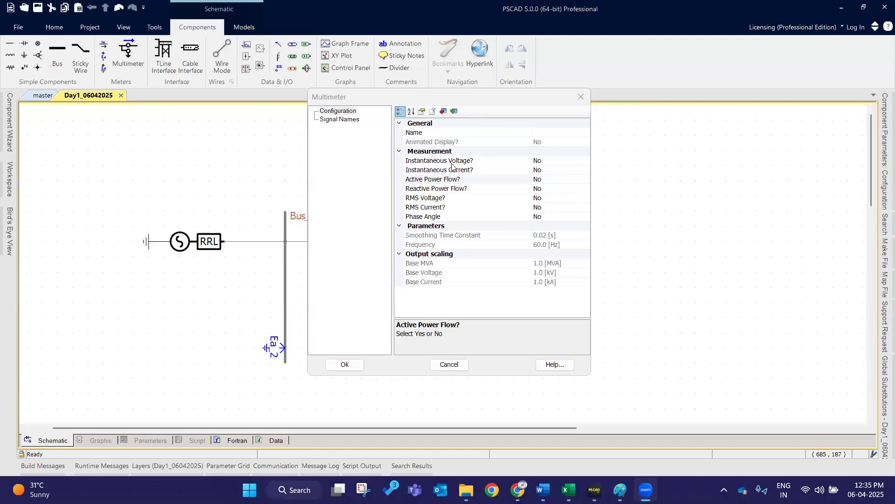
- Browse the multimeter's power, RMS and phase angle options and close the dialog
left_click(481, 172)
left_click(482, 181)
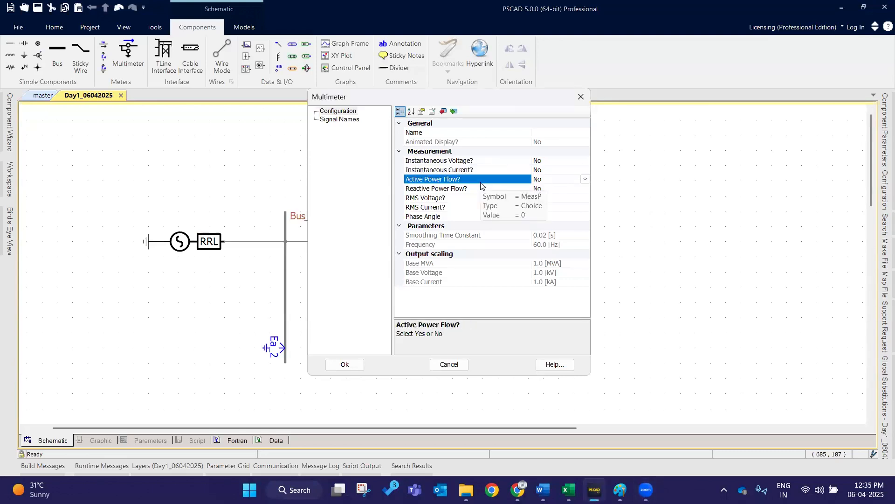
left_click(483, 192)
left_click(446, 198)
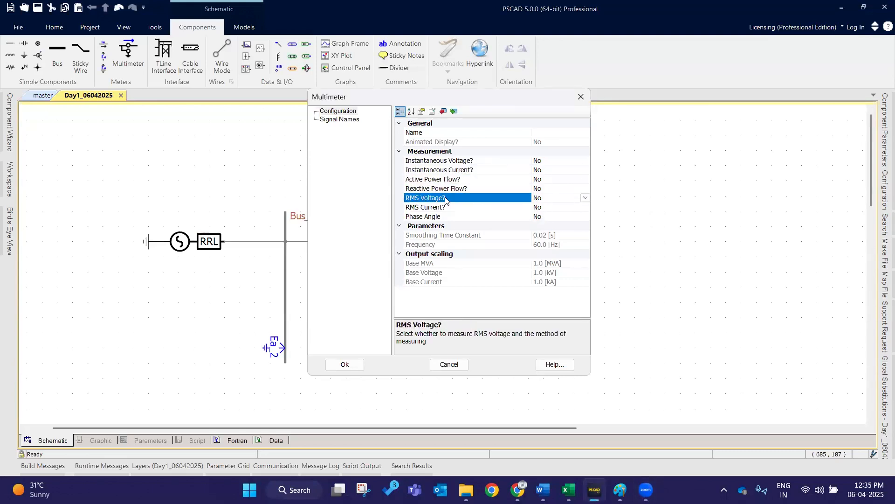
left_click(479, 217)
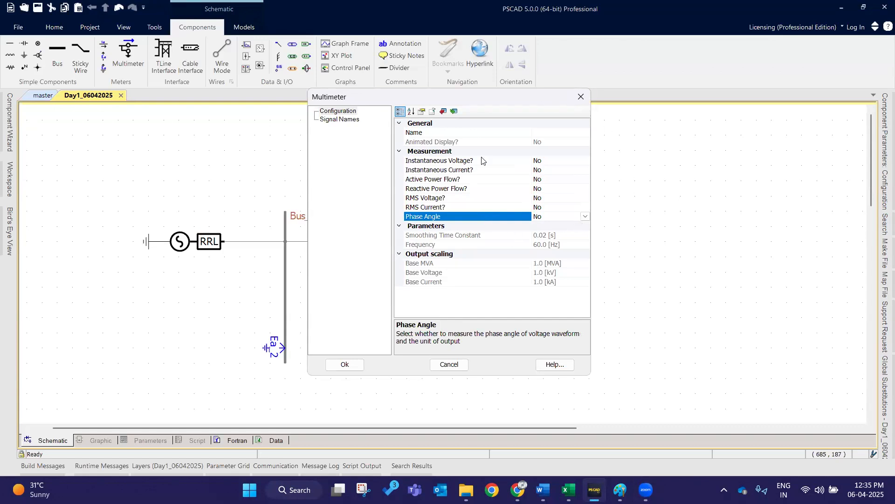
left_click(581, 96)
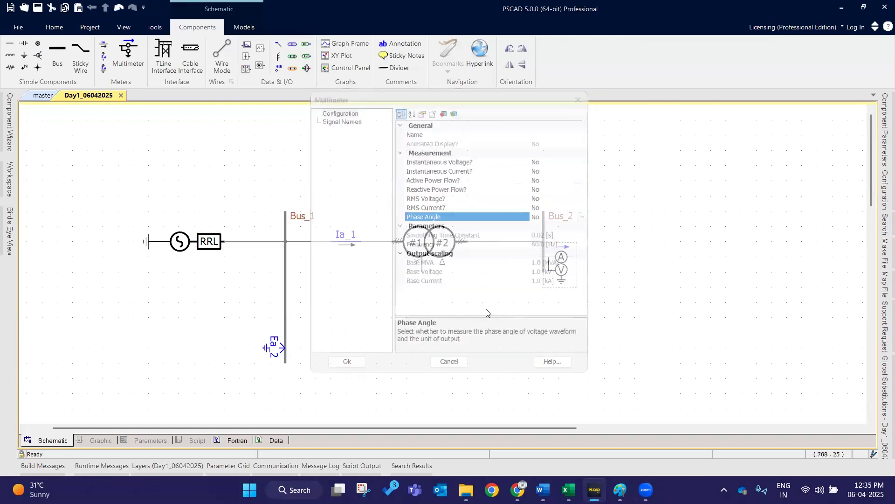
double_click(564, 260)
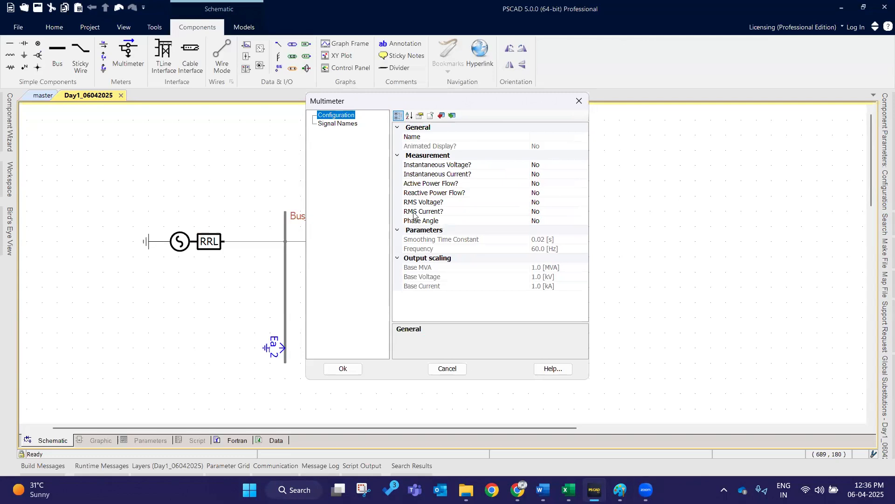
left_click(577, 99)
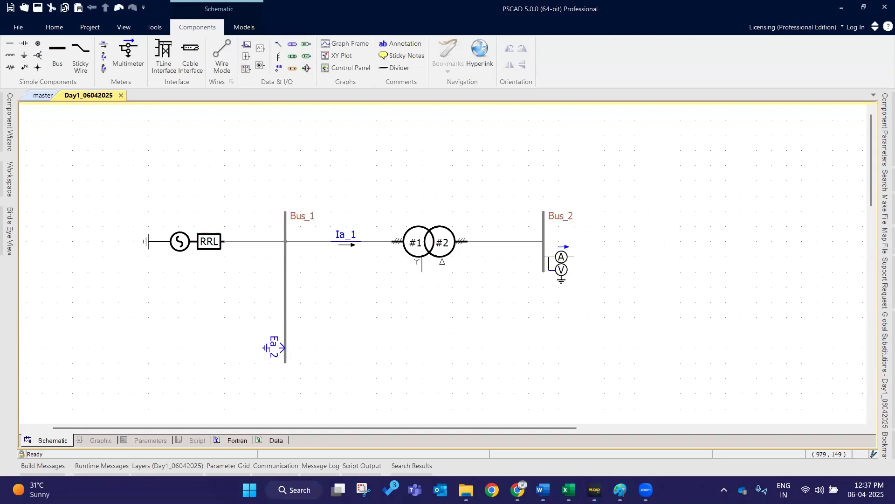
key("alt+Tab")
left_click(430, 390)
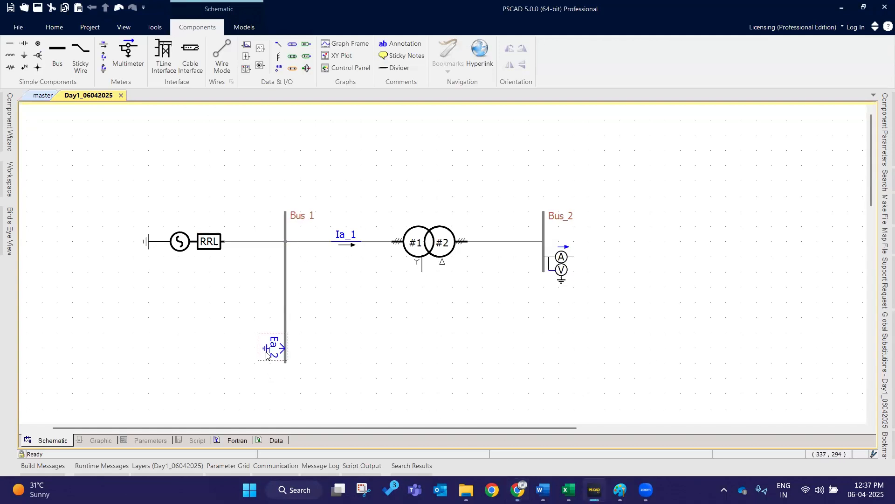
left_click(571, 262)
left_click(392, 238)
- Set the multimeter to measure instantaneous voltage and instantaneous current
double_click(577, 284)
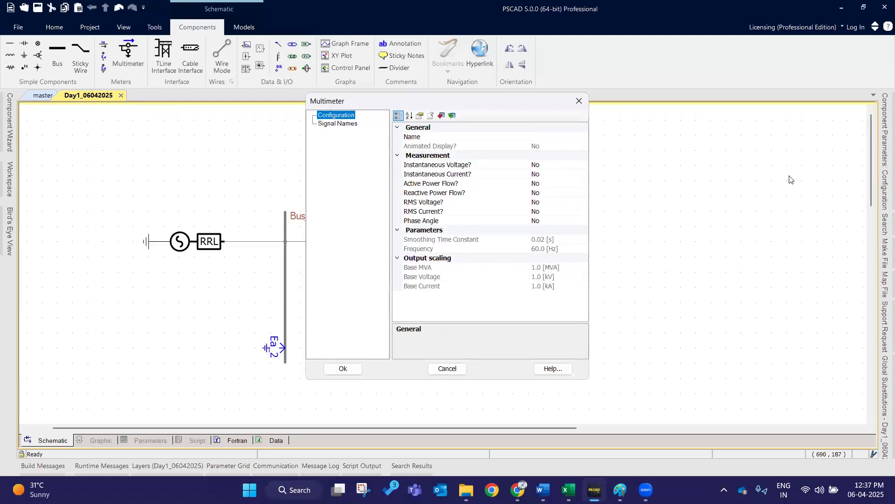
double_click(555, 167)
double_click(548, 175)
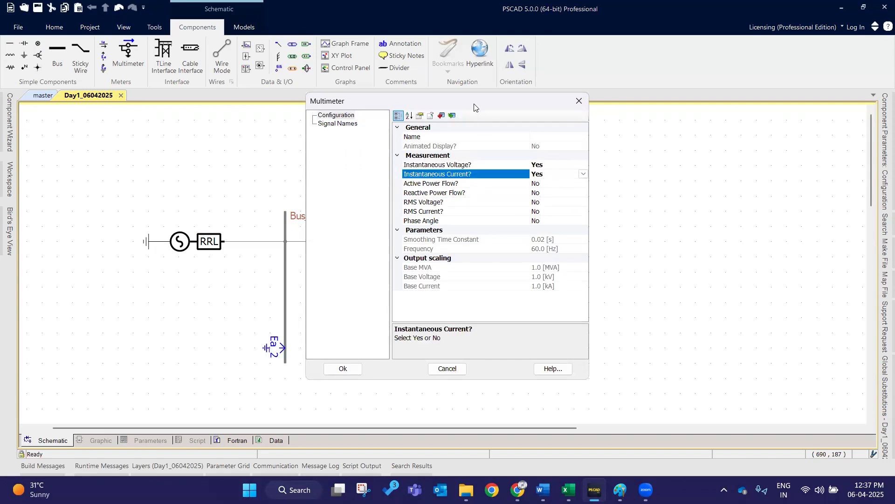
left_click_drag(475, 105, 357, 93)
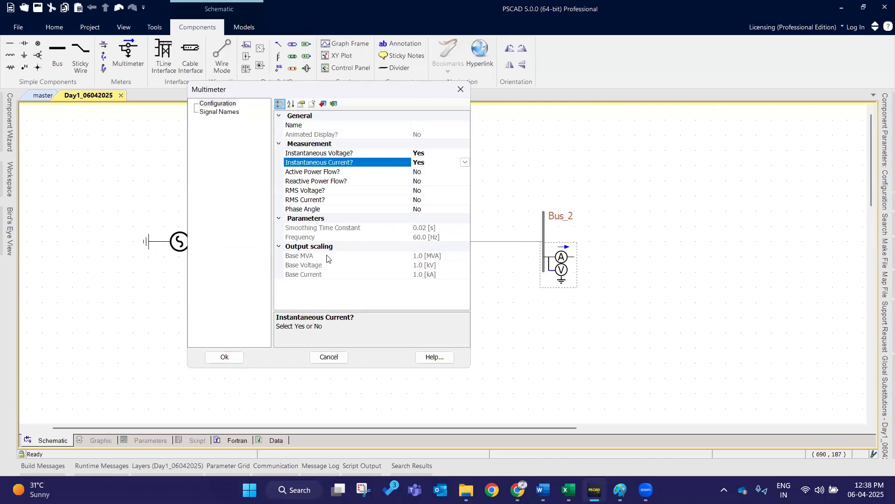
left_click(644, 336)
left_click(644, 336)
- Switch to Excel and enter 'Viewing results and measuring' in cell B70
left_click(568, 490)
left_click(161, 356)
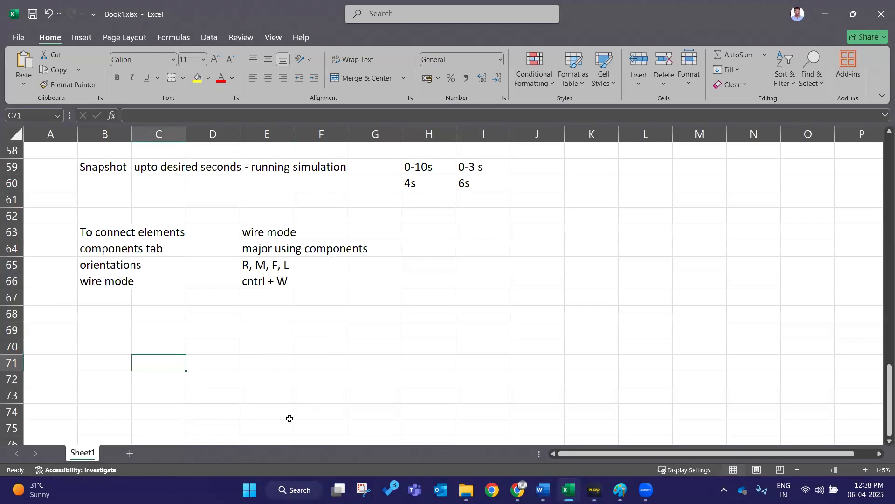
left_click(102, 358)
left_click(88, 346)
type("V")
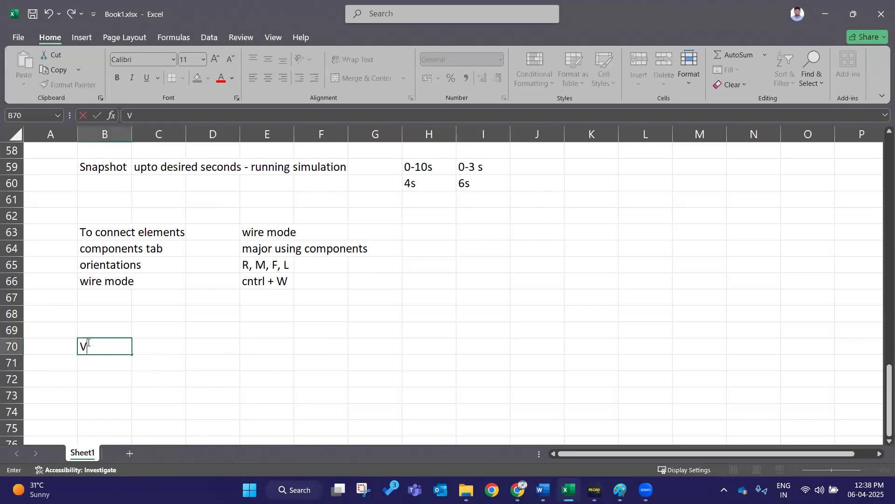
type("iewing results and measuring")
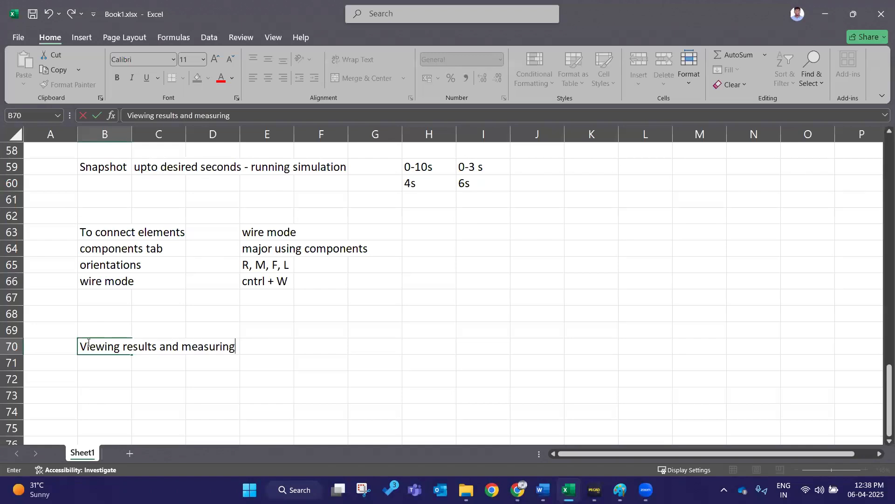
key("Return")
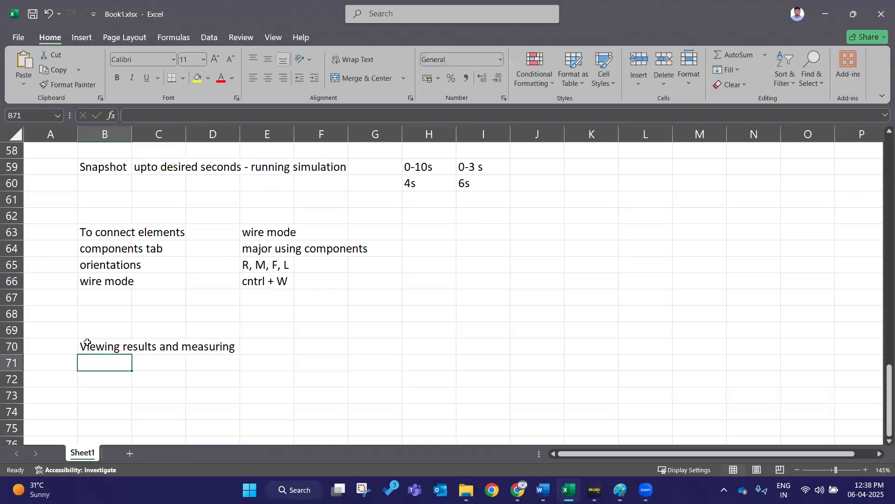
key("Return")
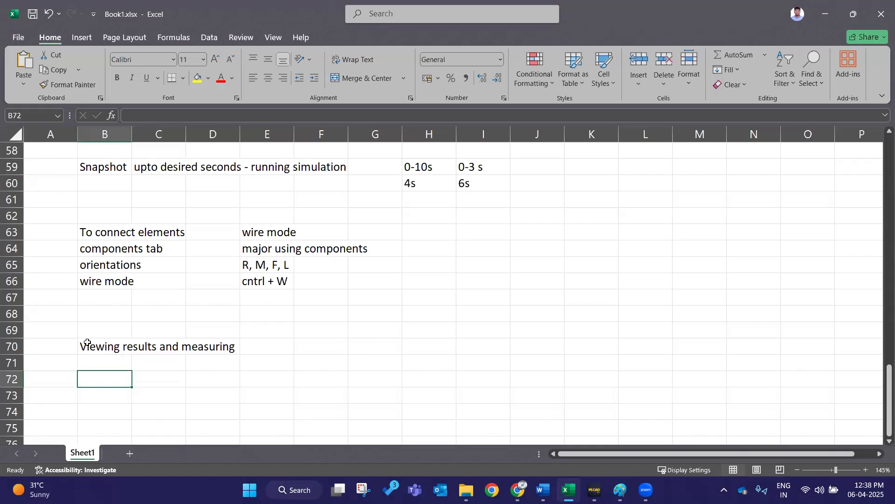
- Enter 'Signal' in cell B72 and 'Channel' in cell B73 of the notes sheet
type("Ch")
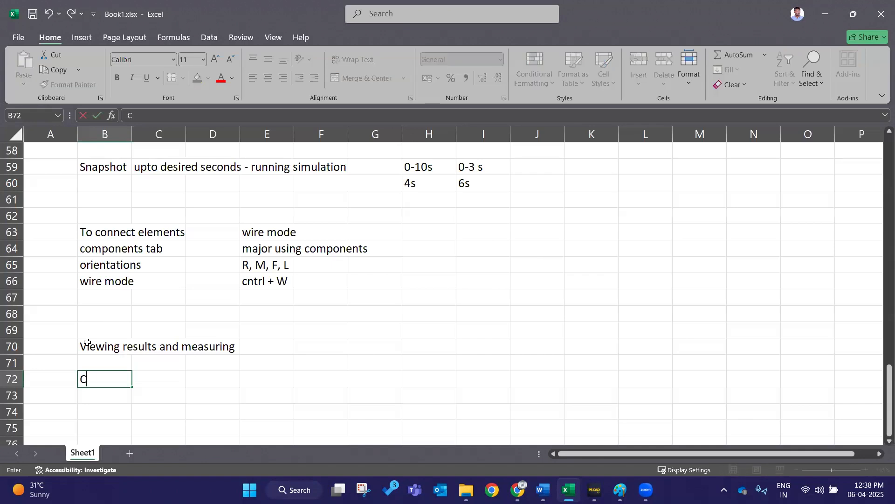
key("BackSpace")
key("BackSpace")
type("Sigan")
key("BackSpace")
key("BackSpace")
key("BackSpace")
type("gnal")
key("Return")
type("C")
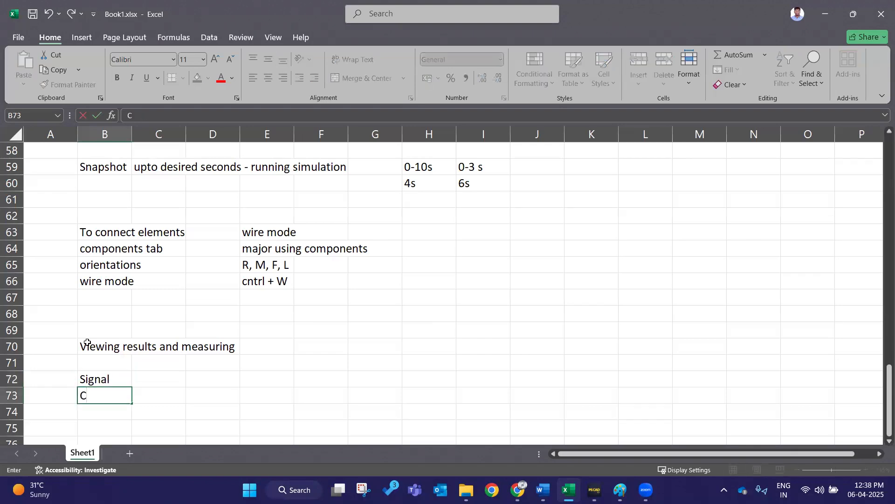
type("hannel")
left_click(164, 373)
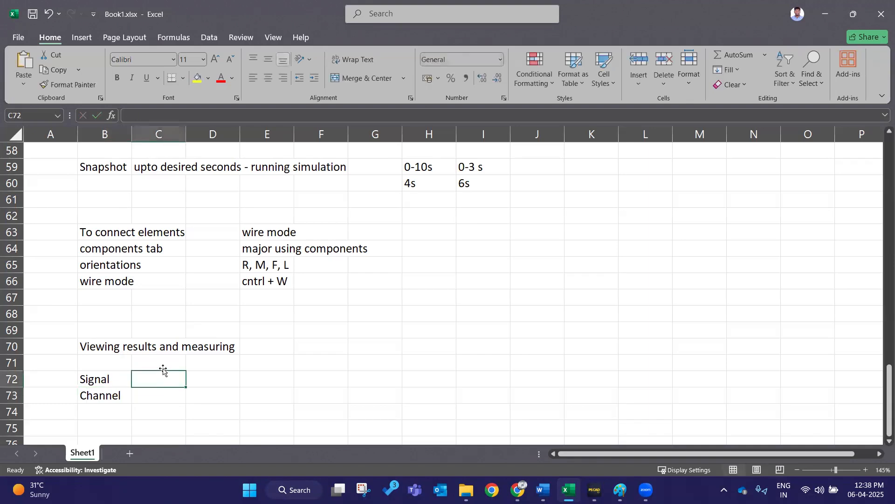
- Enter 'Extract Graph' in cell B74 below 'Channel'
scroll(162, 370, "down", 2)
left_click(126, 298)
left_click(141, 304)
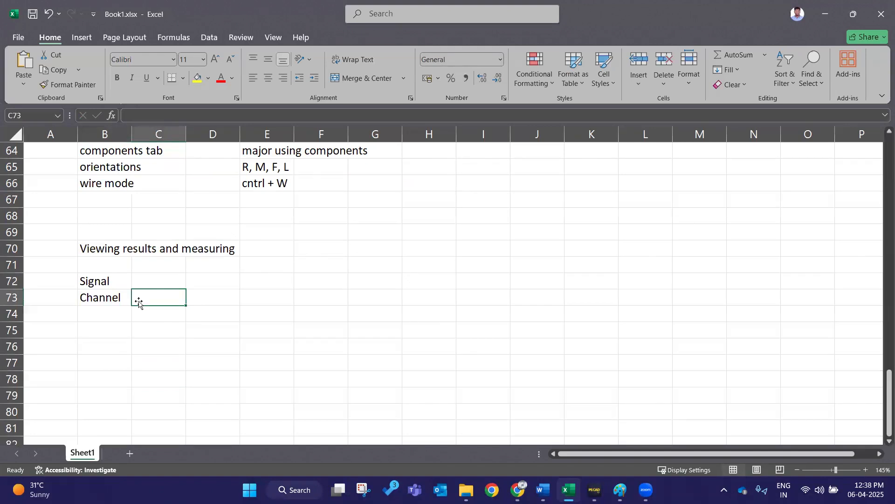
left_click(111, 319)
type("Gr")
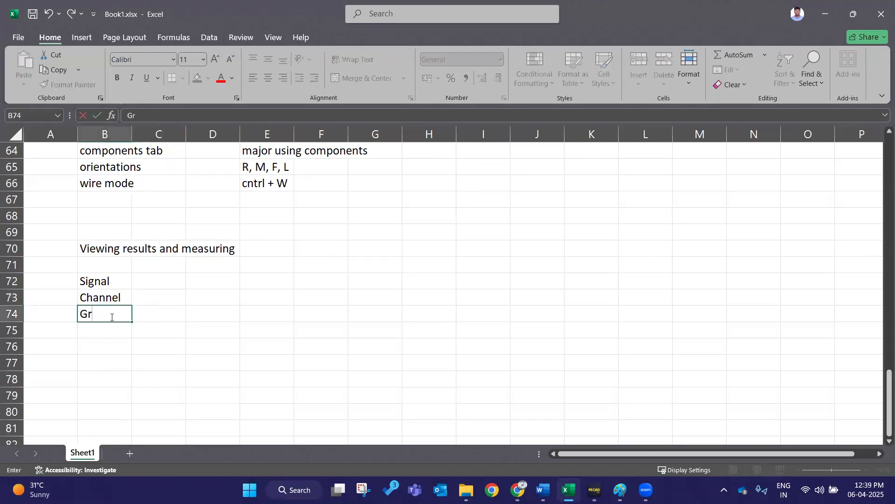
key("BackSpace")
key("BackSpace")
type("Extract Graph")
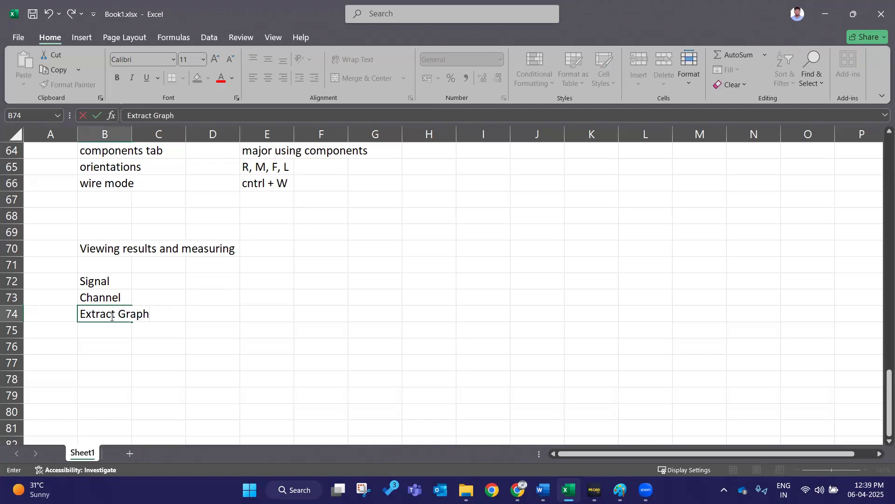
key("Return")
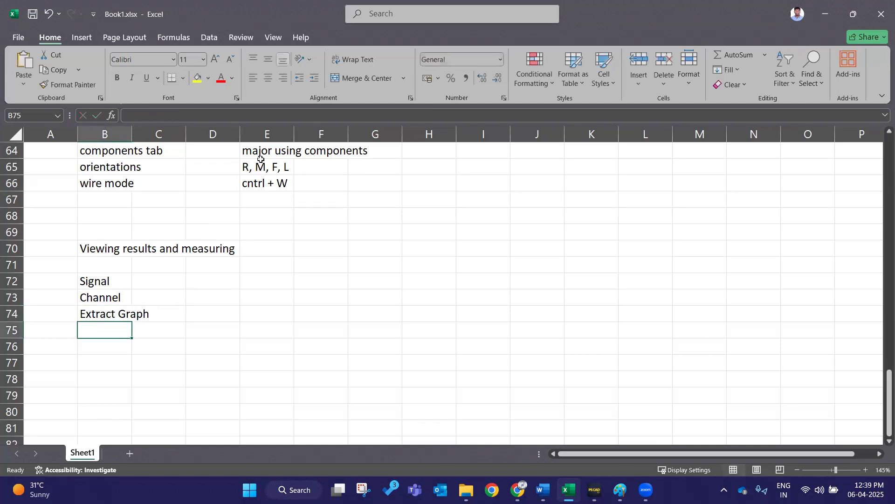
- Enter 'Inside multimeter, direct A, V' in cell C72 next to 'Signal'
double_click(162, 289)
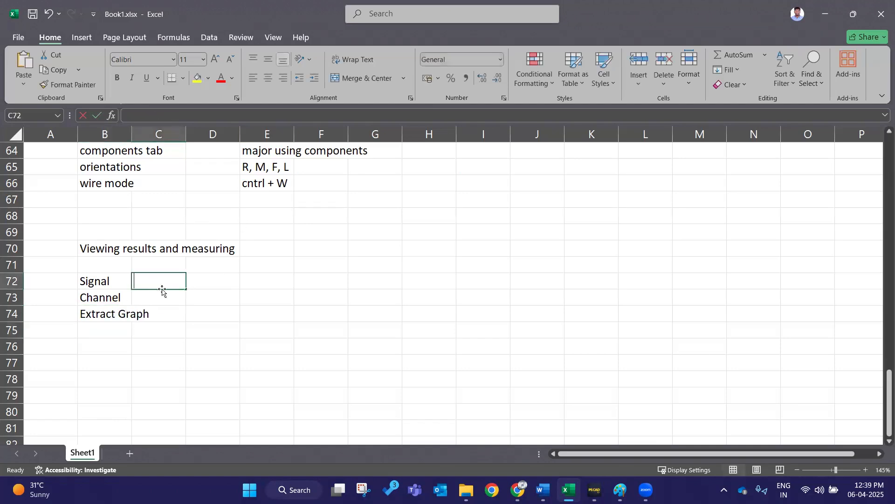
left_click(102, 279)
double_click(106, 280)
double_click(107, 280)
left_click(170, 281)
double_click(170, 281)
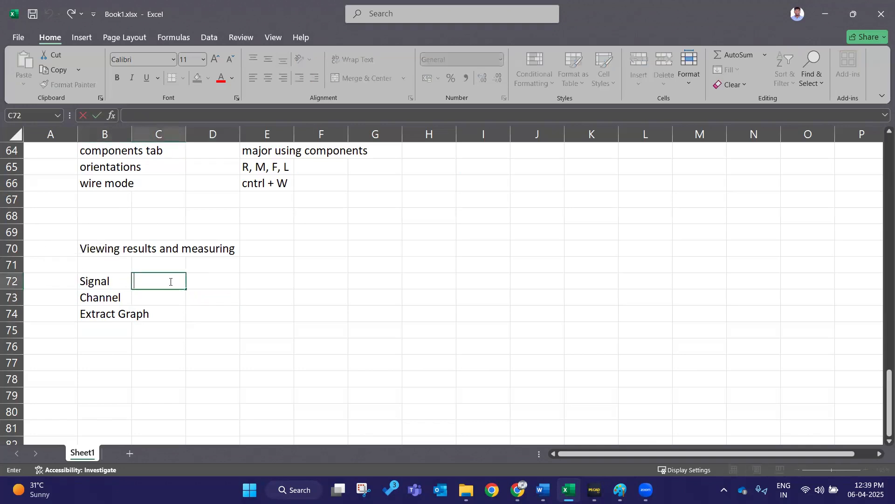
type("Inside multime")
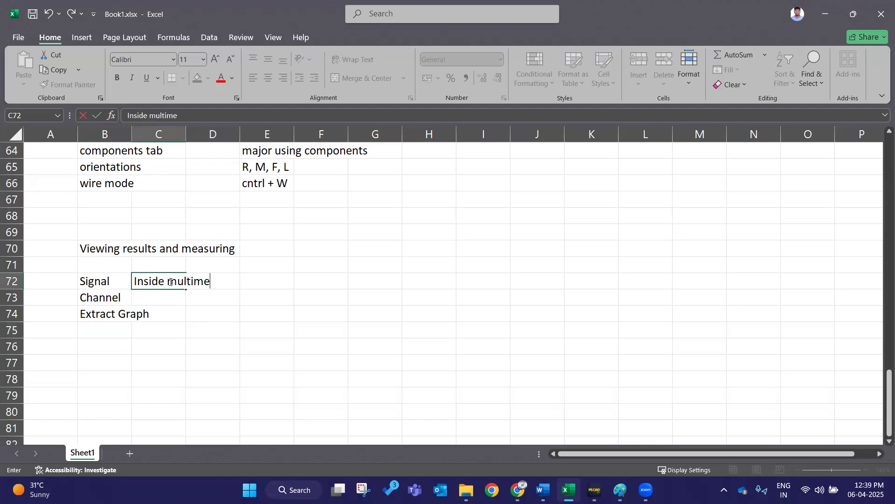
type("ter, direct A, V")
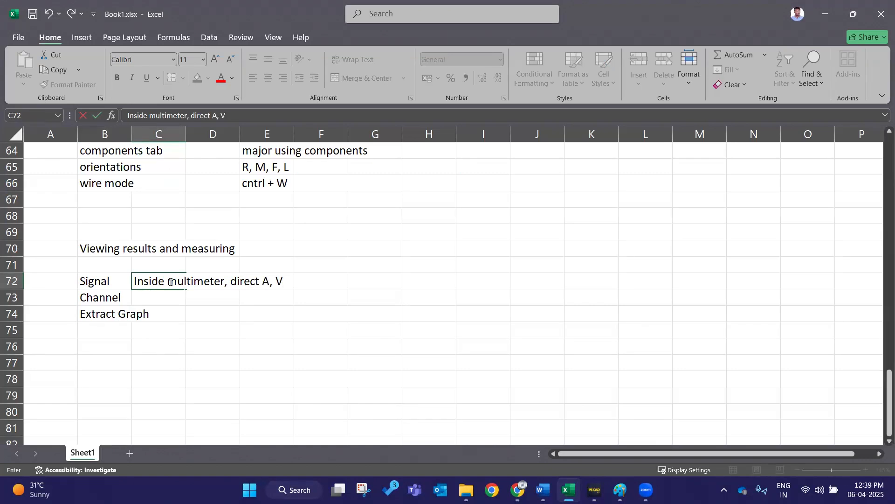
left_click(377, 286)
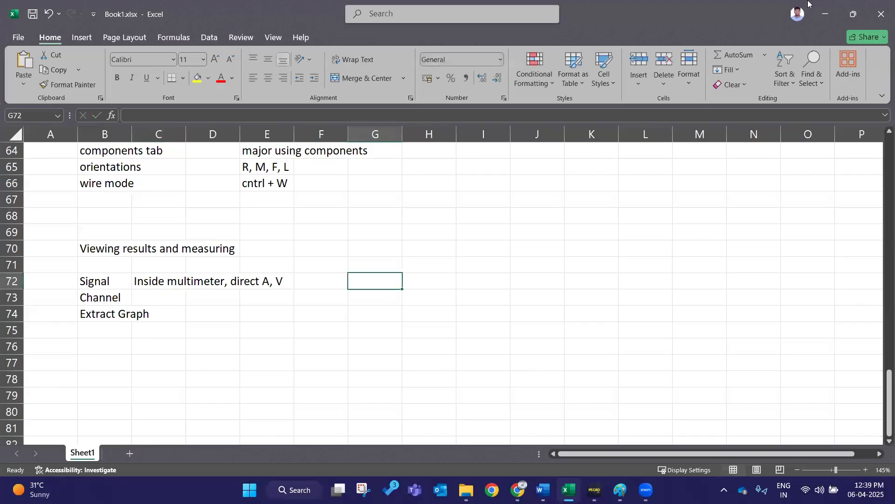
- Switch to PSCAD and name the multimeter's signals: line-line voltage VLL and instantaneous current Ins
left_click(825, 7)
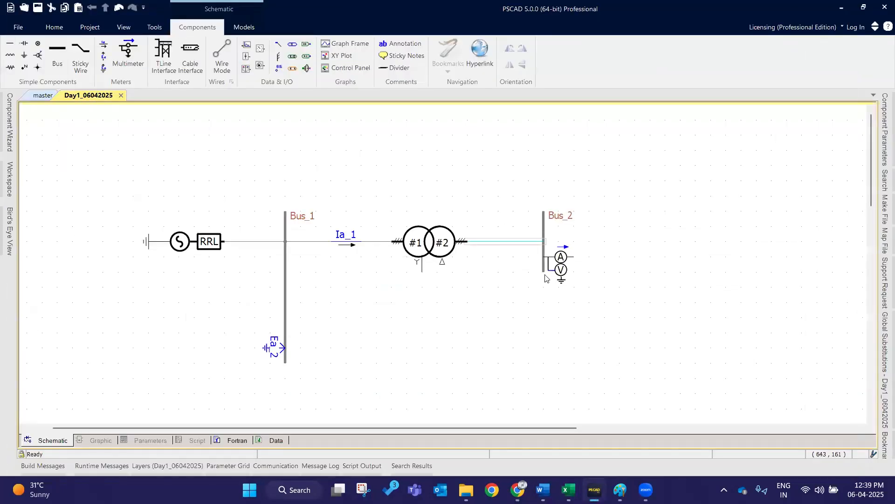
double_click(553, 269)
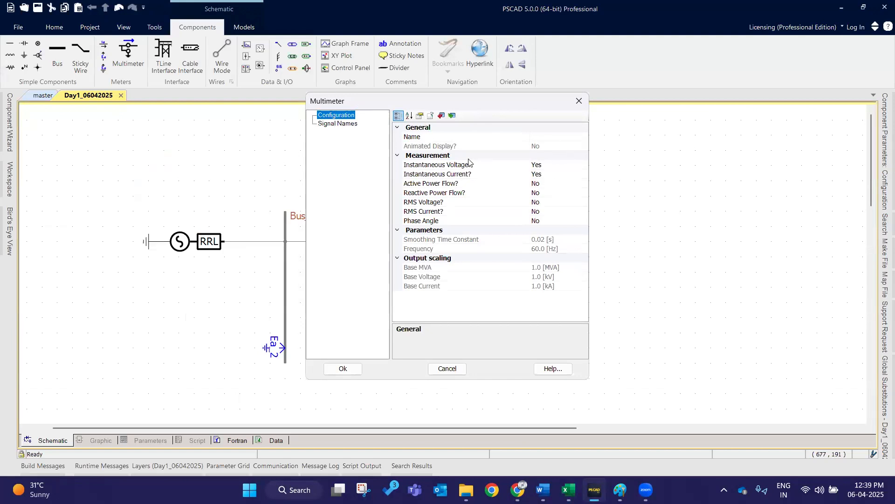
left_click(337, 124)
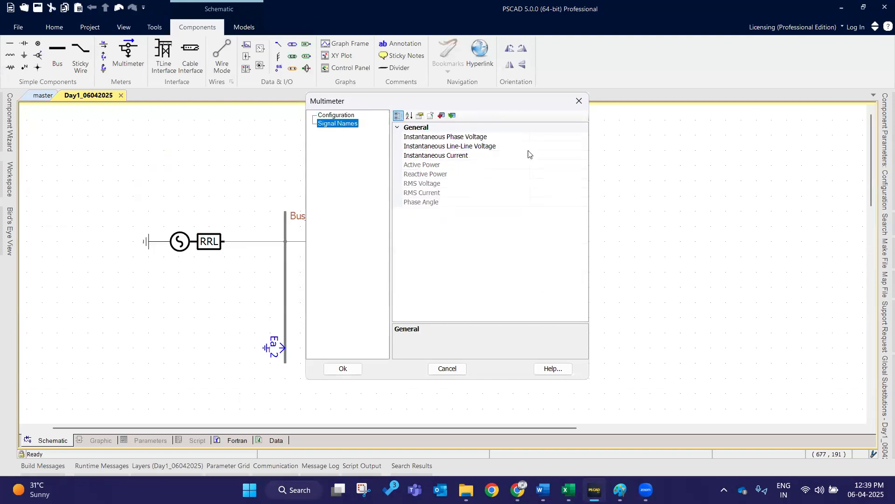
left_click(550, 136)
left_click(554, 155)
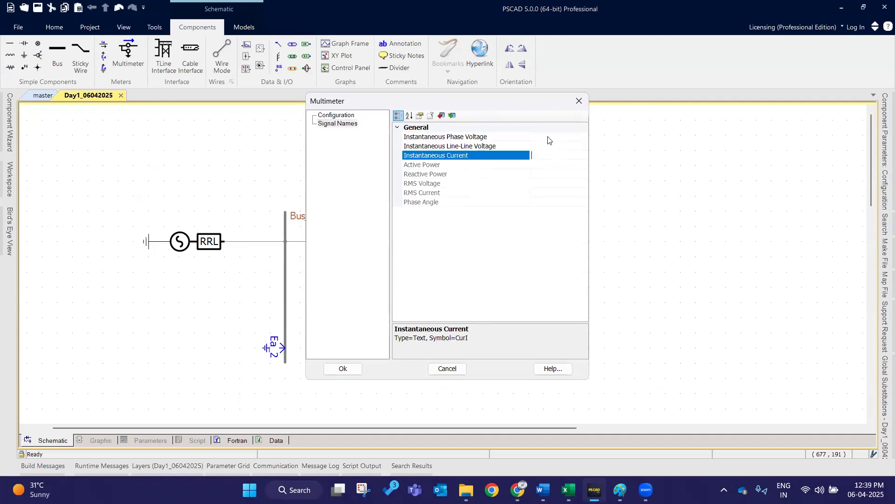
left_click(549, 146)
left_click(551, 164)
left_click(543, 136)
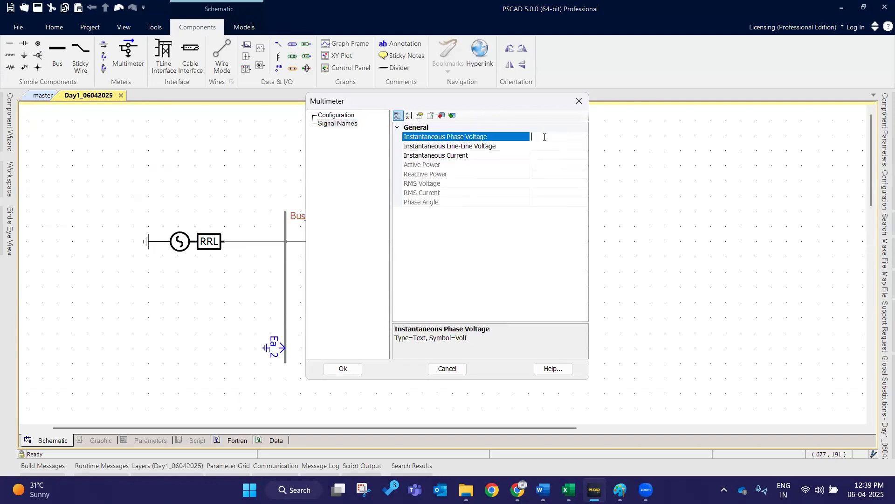
left_click(548, 147)
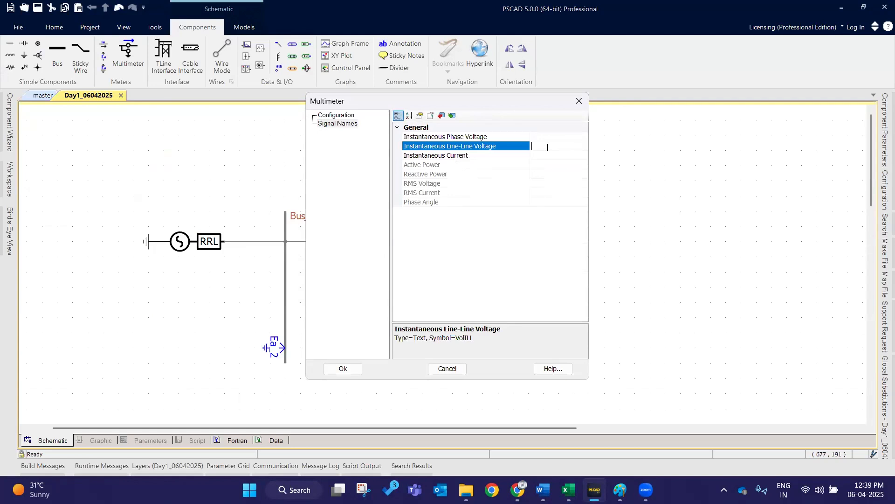
type("VLL")
left_click(548, 153)
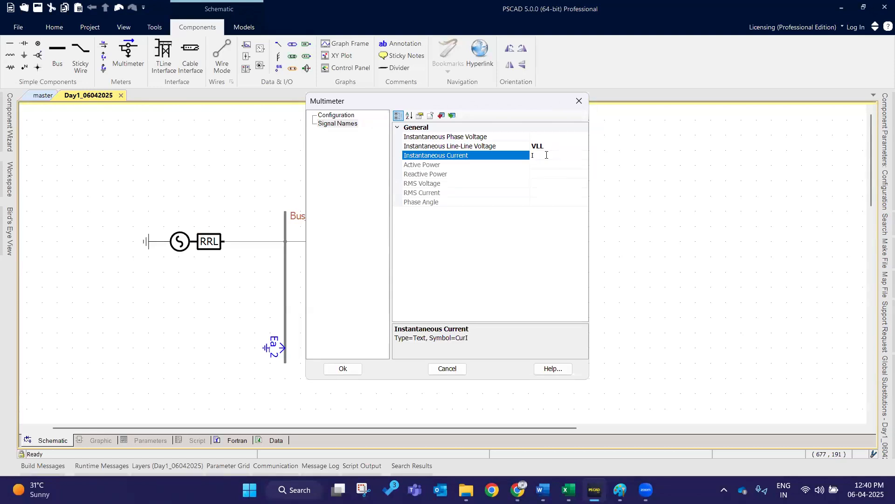
type("Ins")
left_click(356, 369)
left_click(675, 251)
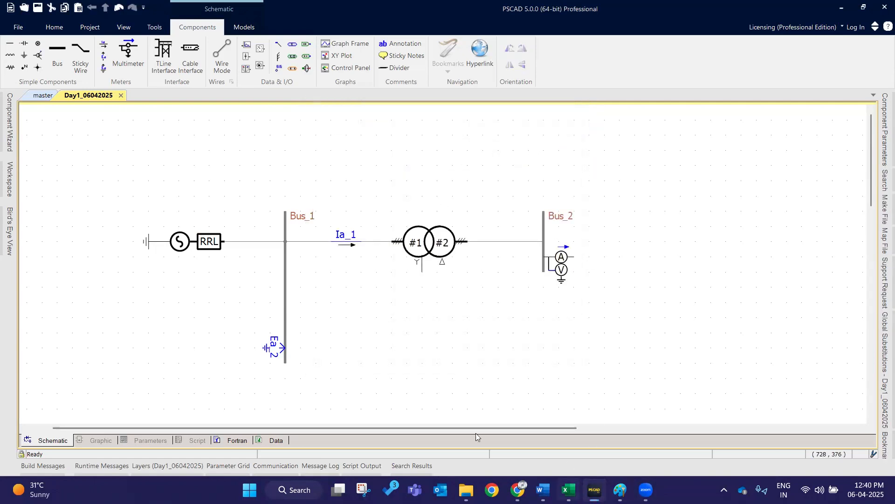
- Switch to Excel and insert a blank row above the 'Channel' row
left_click(569, 489)
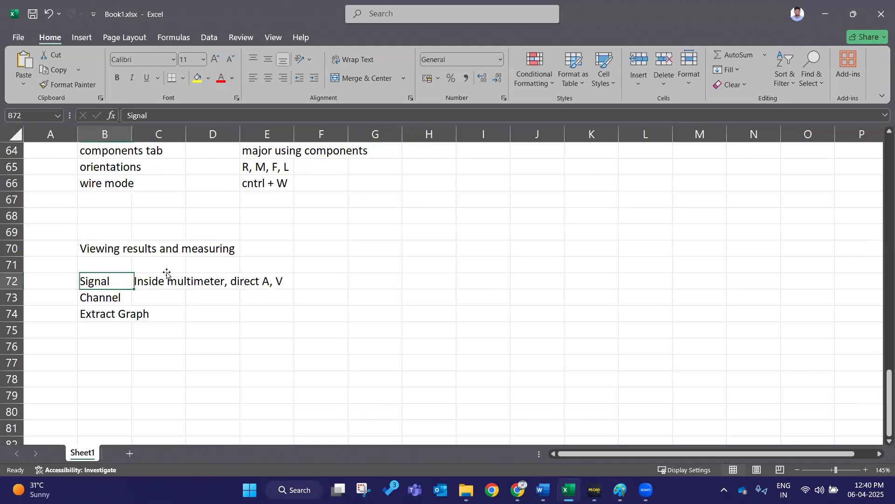
left_click(167, 276)
left_click(227, 293)
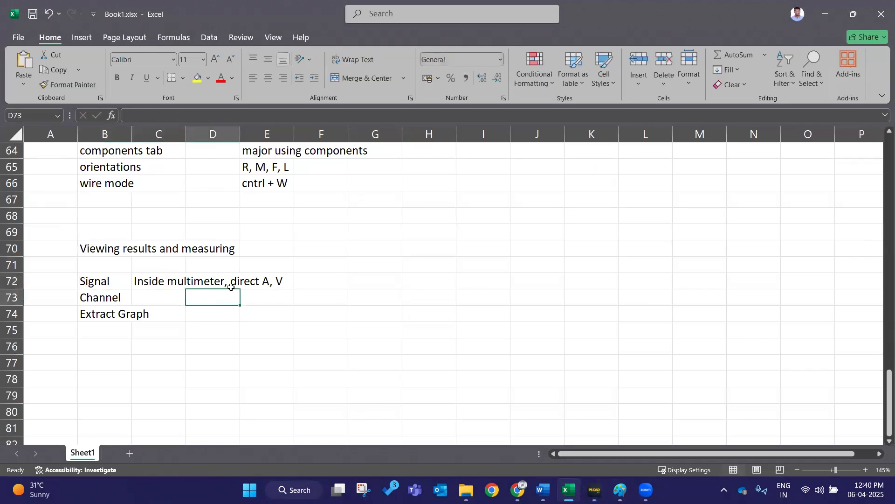
left_click(92, 299)
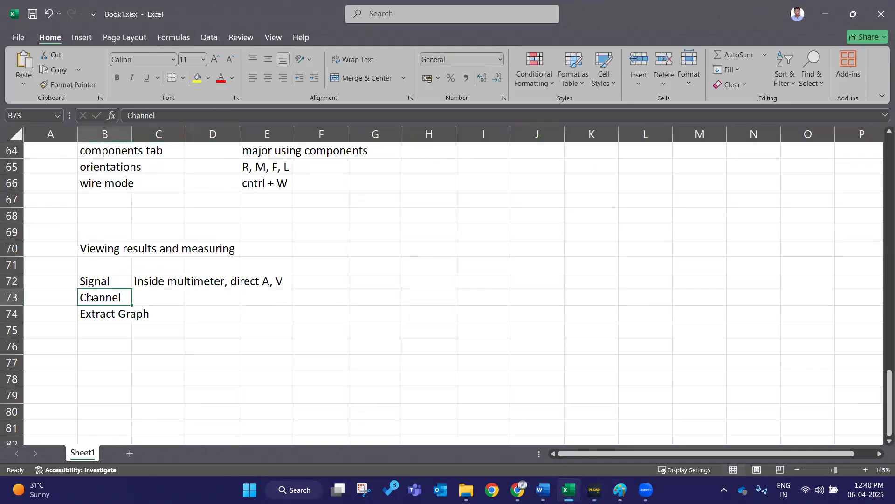
left_click(12, 297)
right_click(12, 299)
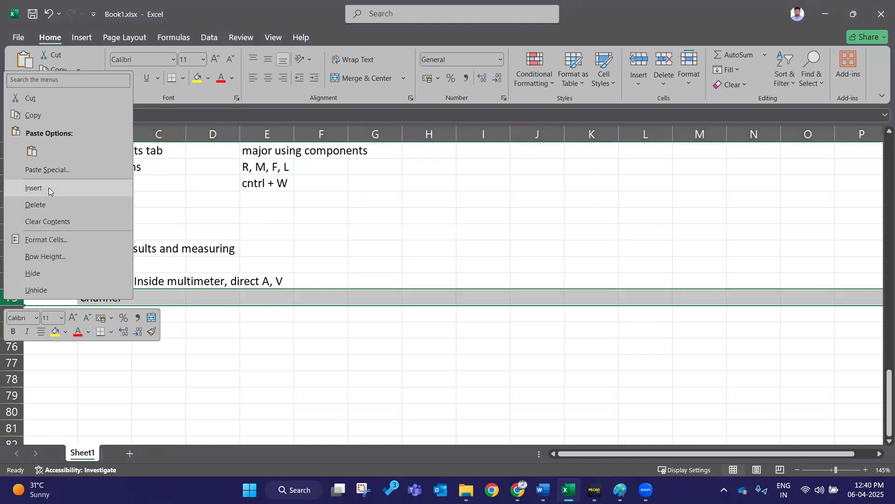
left_click(50, 188)
- Enter 'call the signal' in the new blank cell B73
left_click_drag(106, 283, 292, 288)
key("ctrl+c")
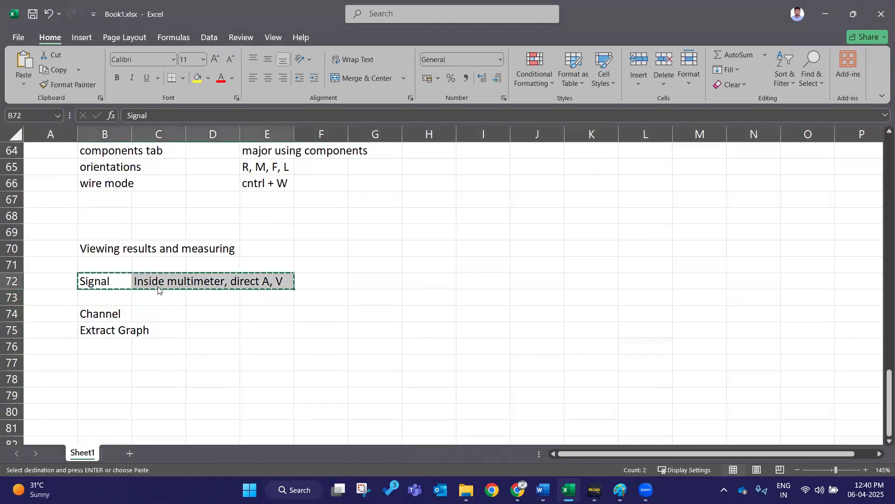
left_click(104, 306)
double_click(106, 292)
type("v")
key("BackSpace")
type("call the signal")
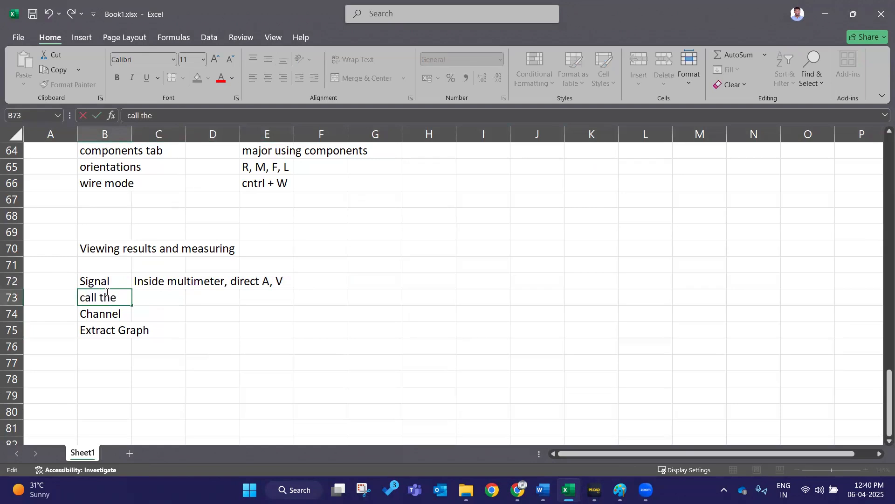
left_click(211, 306)
- Change cell B72 to read 'define Signal'
double_click(104, 284)
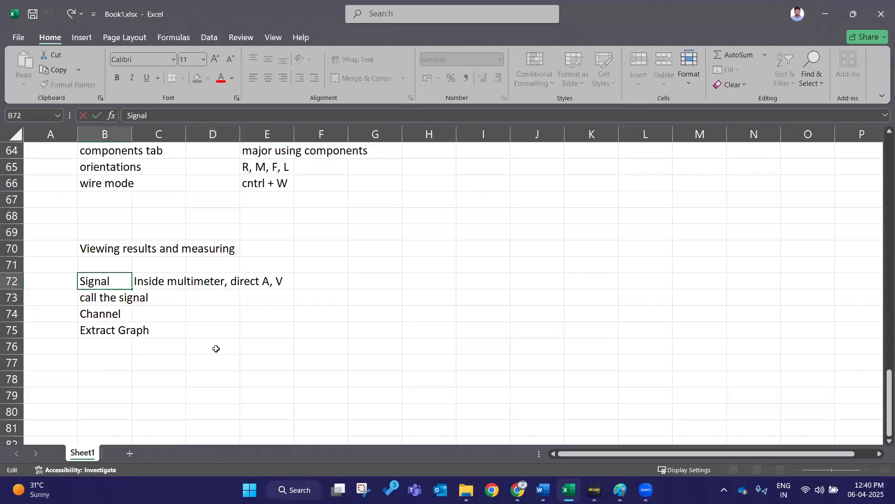
type("define")
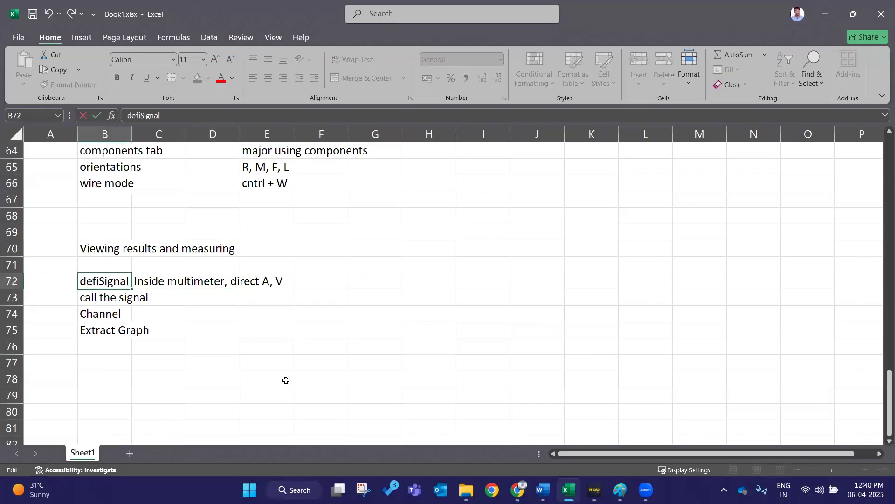
left_click(275, 378)
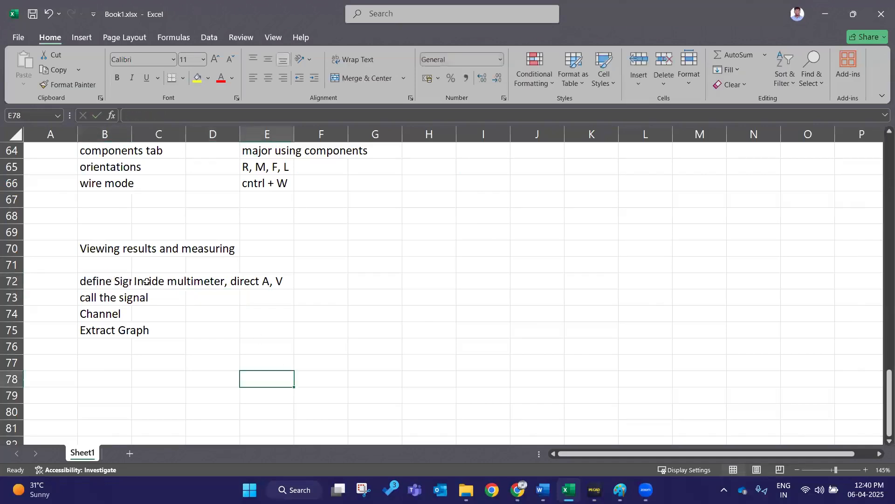
- Move the 'Inside multimeter, direct A, V' note one column right to D72
left_click(147, 280)
left_click_drag(221, 284, 275, 285)
left_click(266, 396)
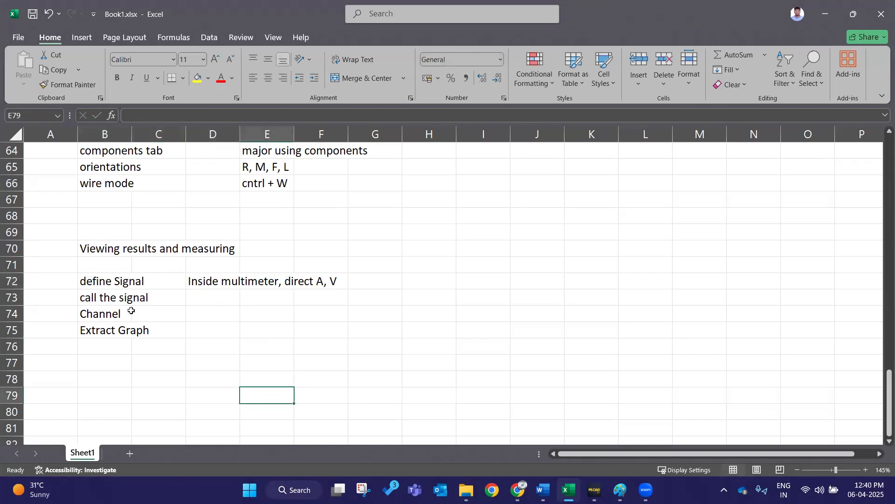
- Switch to PSCAD, check the multimeter's signal names and close the dialog
left_click(826, 3)
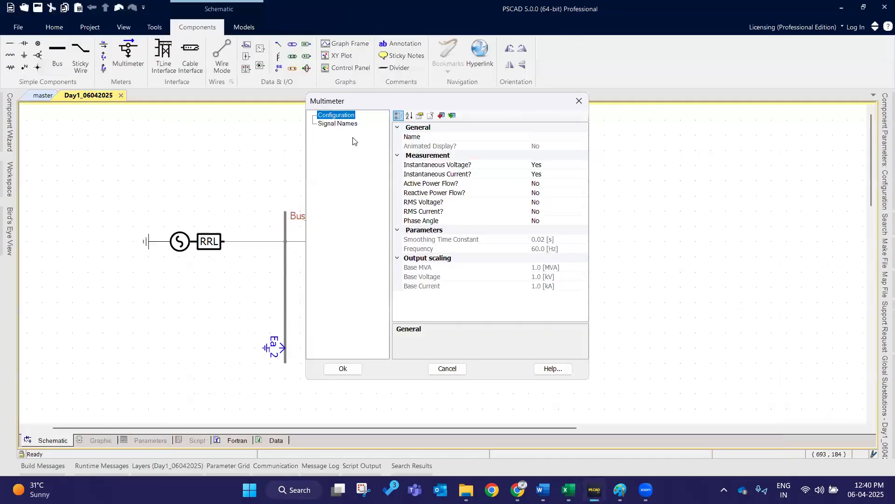
left_click(345, 124)
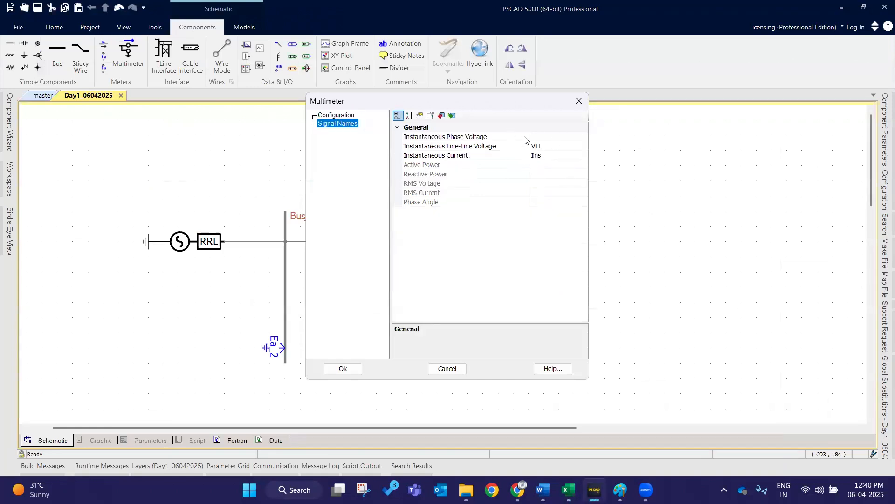
left_click(345, 367)
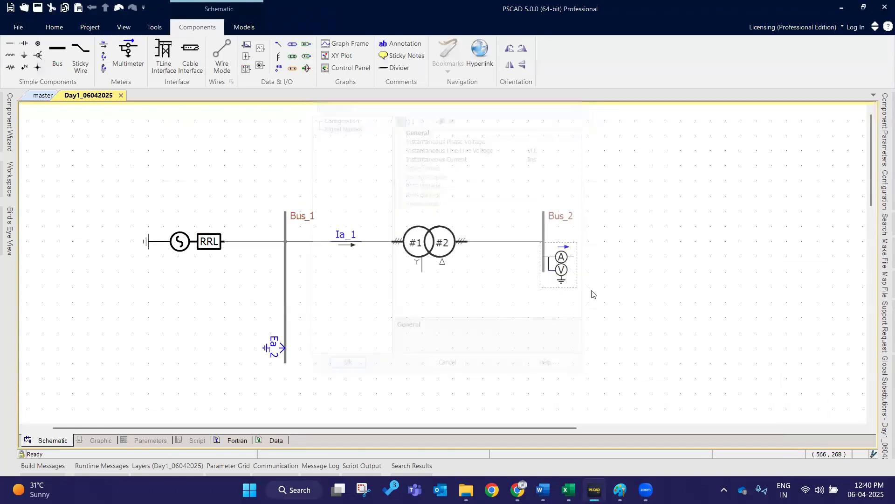
- Place two data signal labels below the transformer, one above the other
scroll(582, 290, "down", 2)
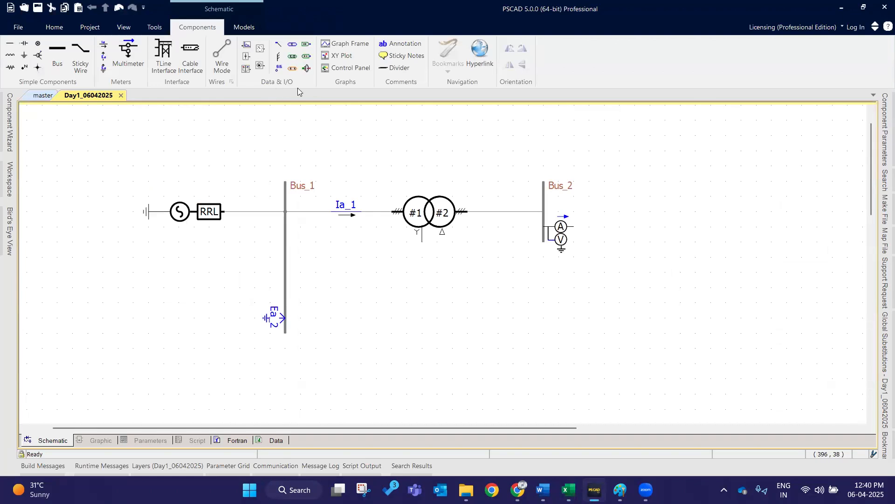
left_click(280, 72)
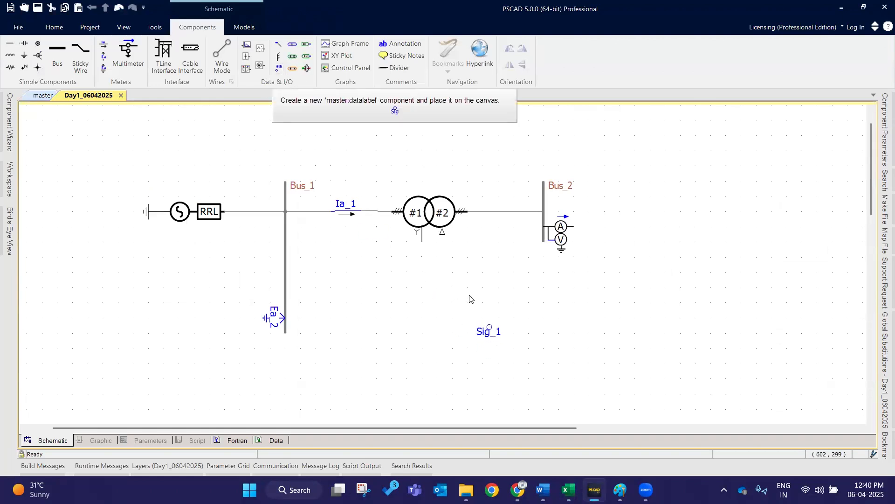
left_click(437, 319)
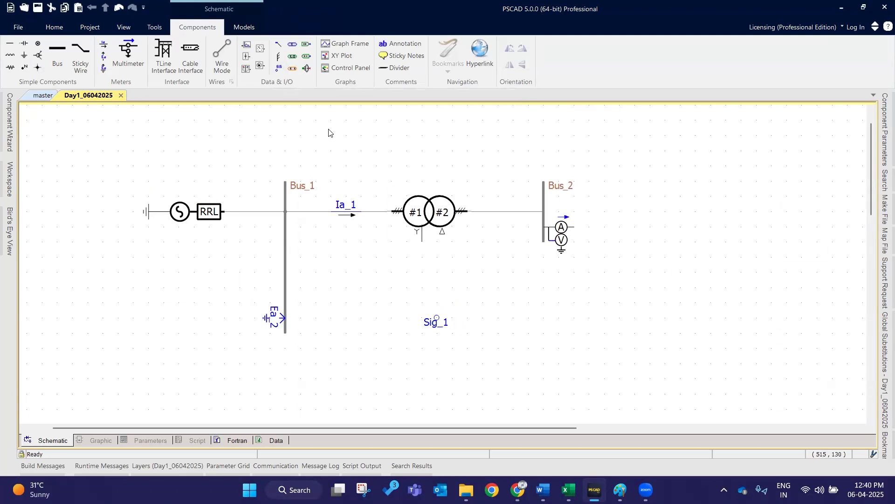
left_click(279, 72)
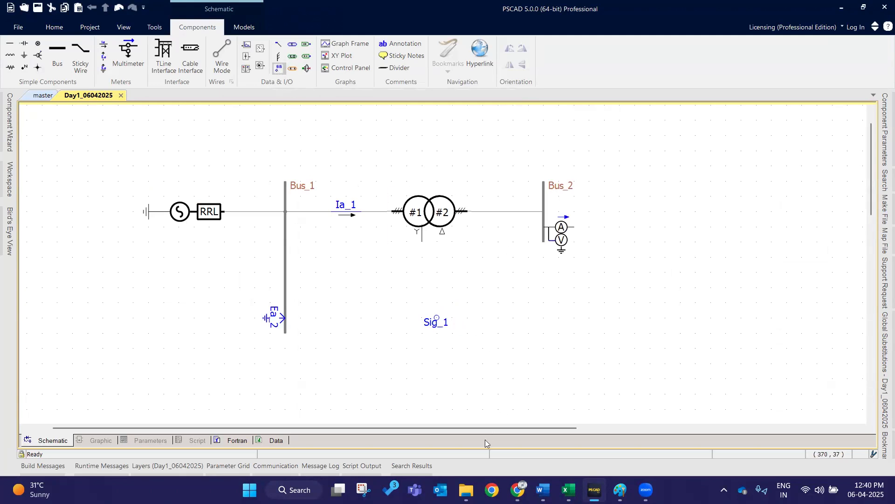
left_click(437, 364)
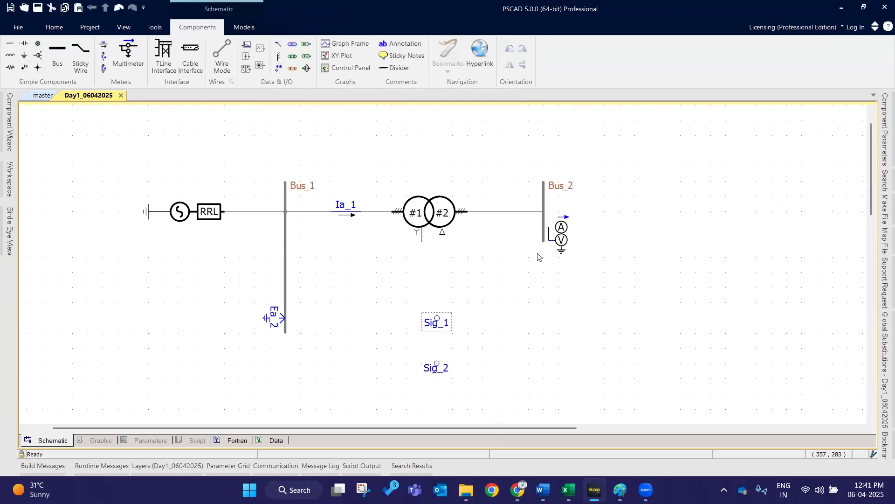
- Copy the multimeter's line-line voltage signal name and set the upper data label's name to VLL
double_click(557, 230)
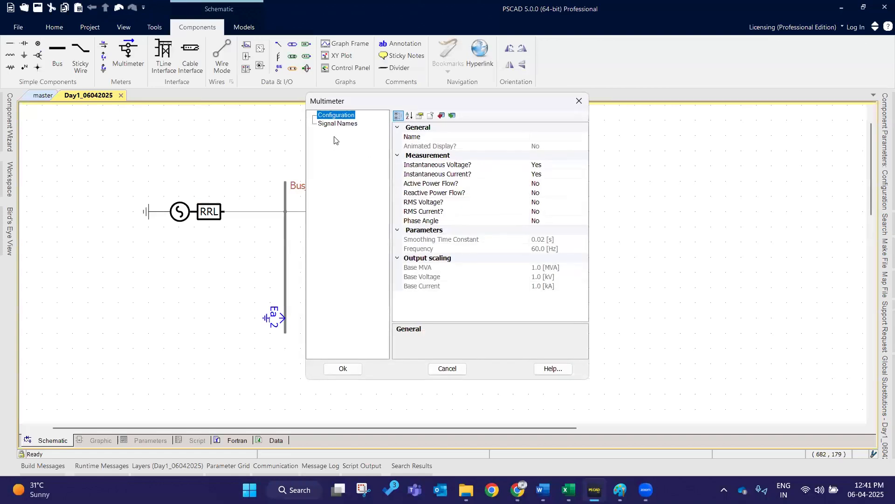
key("Down")
left_click(557, 147)
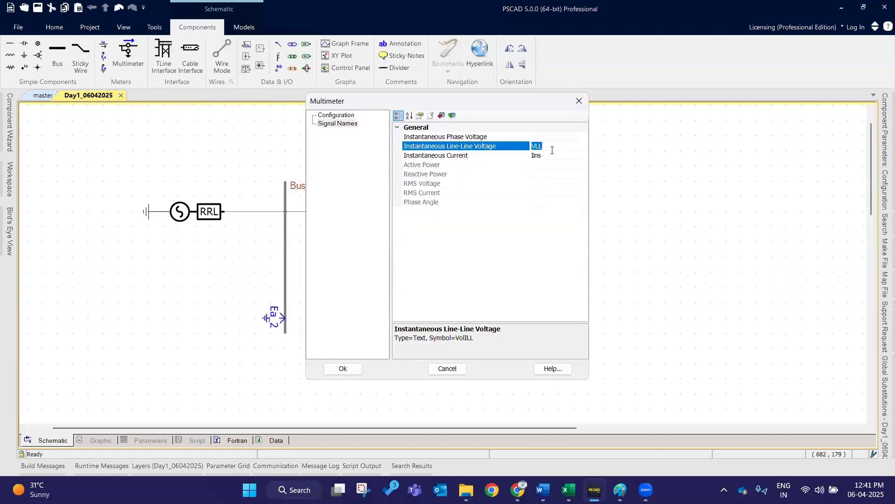
left_click(342, 368)
double_click(436, 321)
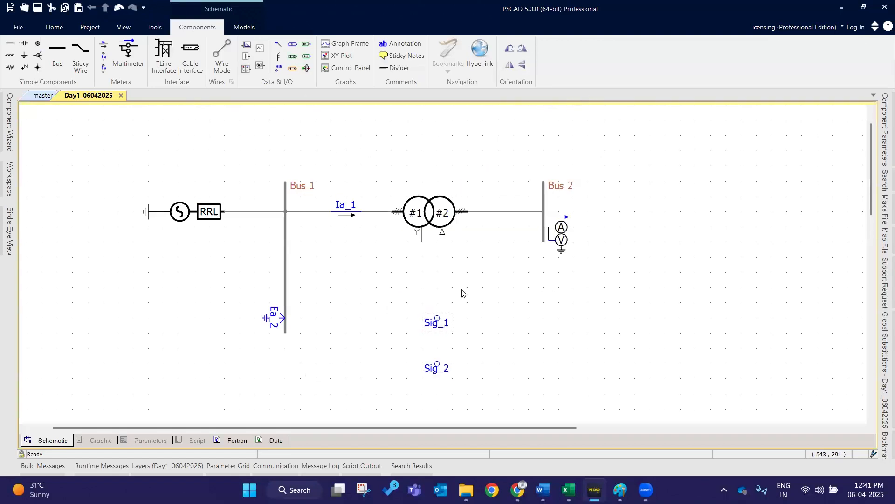
double_click(460, 160)
key("ctrl+v")
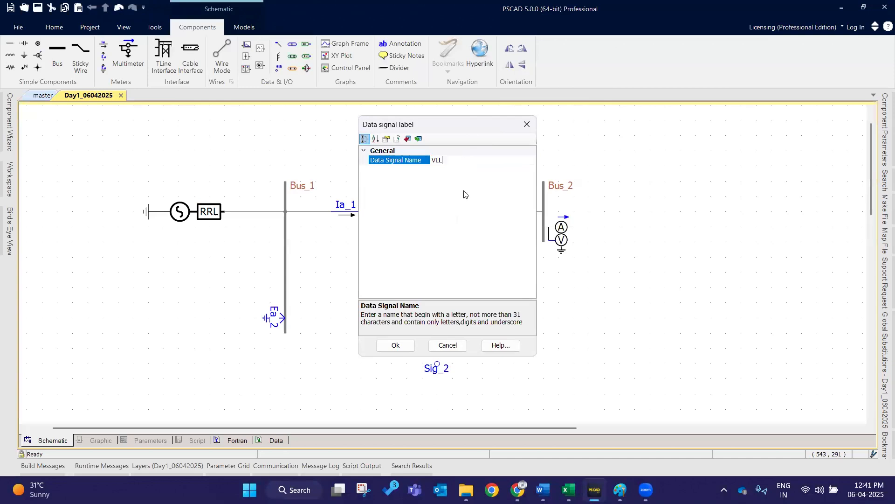
left_click(387, 346)
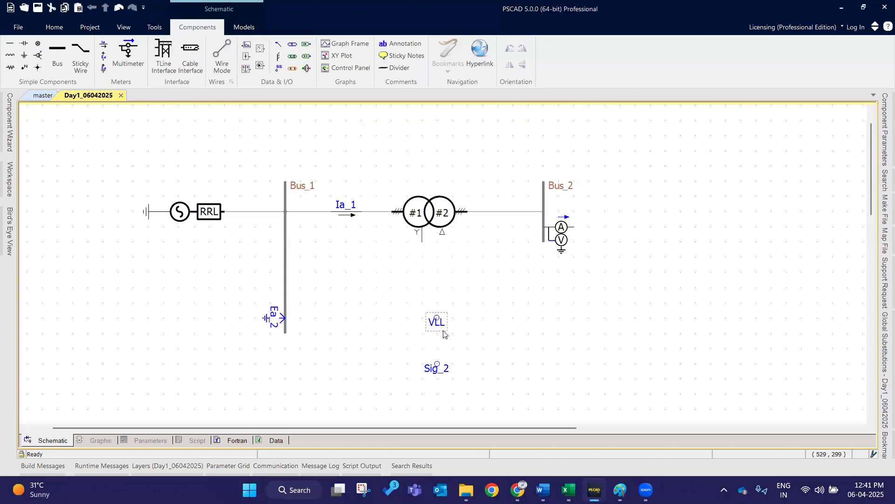
left_click(436, 370)
double_click(436, 369)
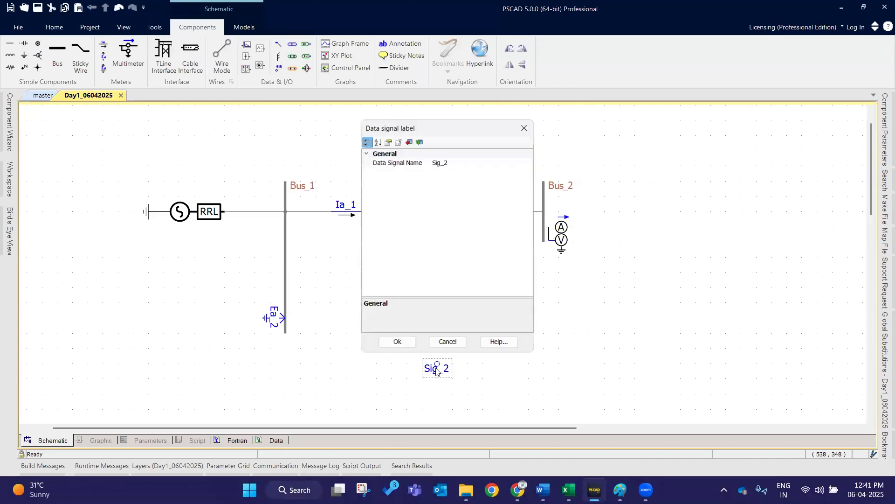
left_click(401, 347)
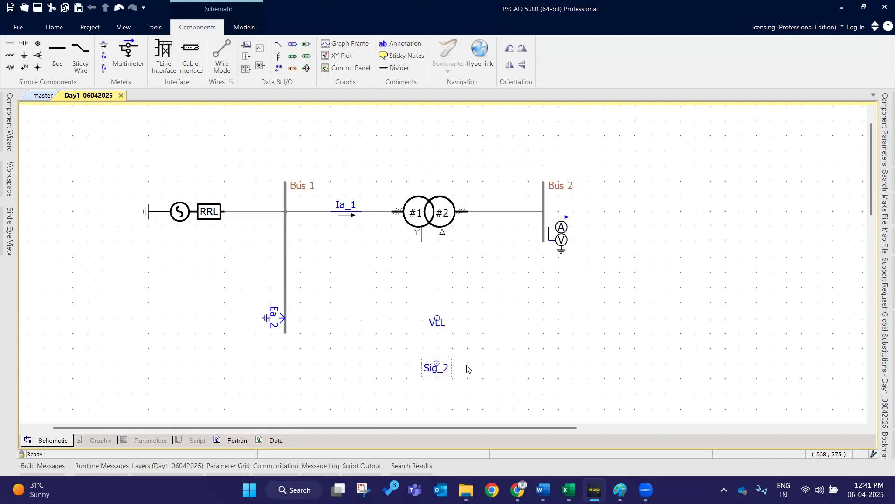
- Rename the lower data signal label to Ins
double_click(443, 371)
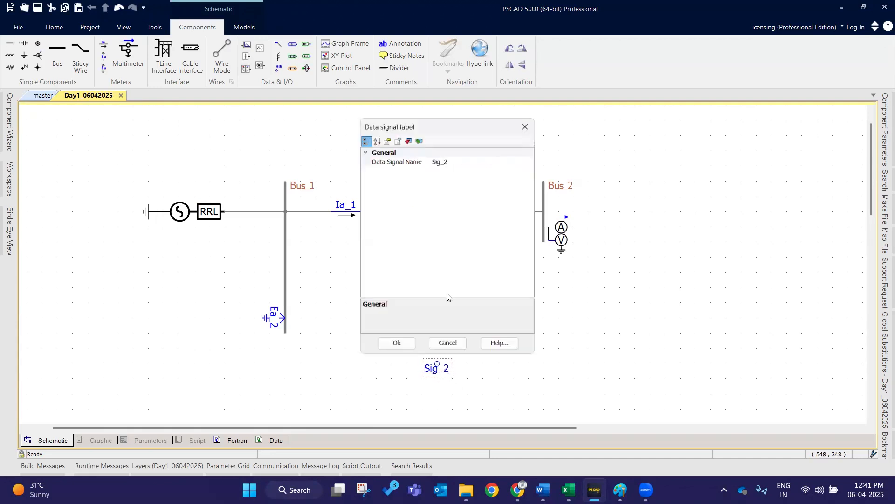
left_click(472, 161)
key("BackSpace")
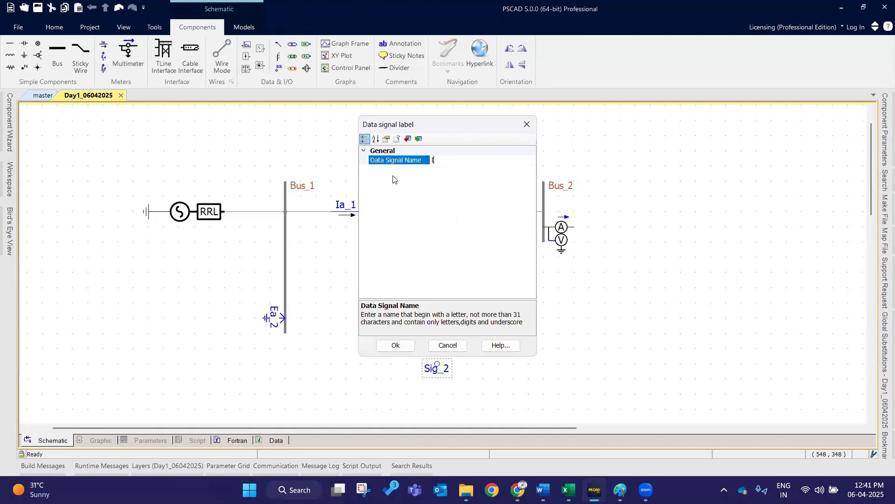
key("Return")
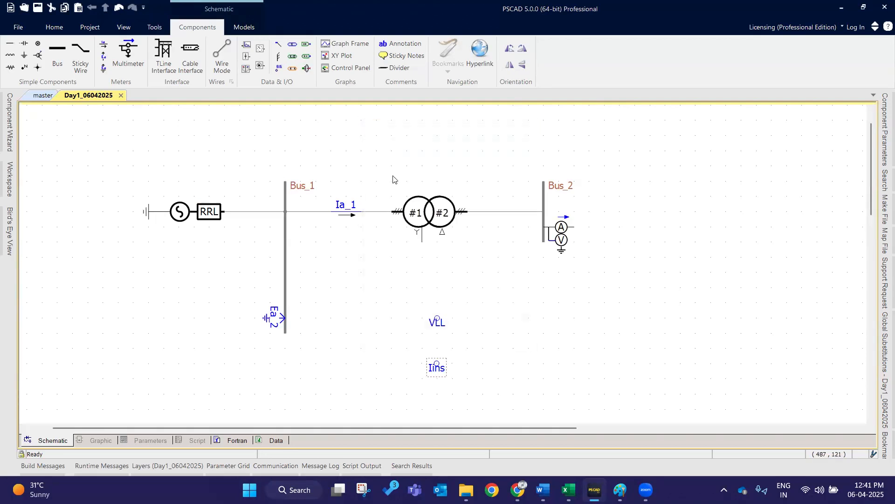
- Switch to the Excel notes, review the listed signal steps, and minimise the sheet
left_click(523, 310)
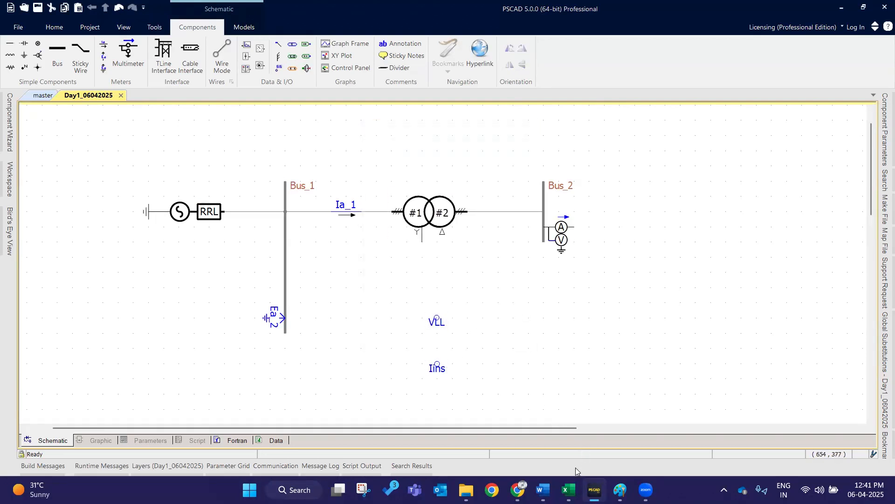
left_click(565, 488)
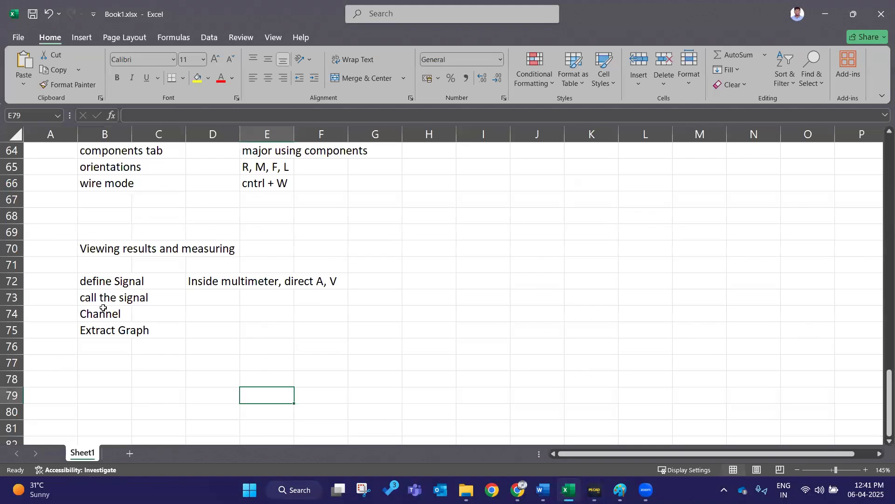
left_click(103, 303)
left_click(103, 313)
left_click(315, 346)
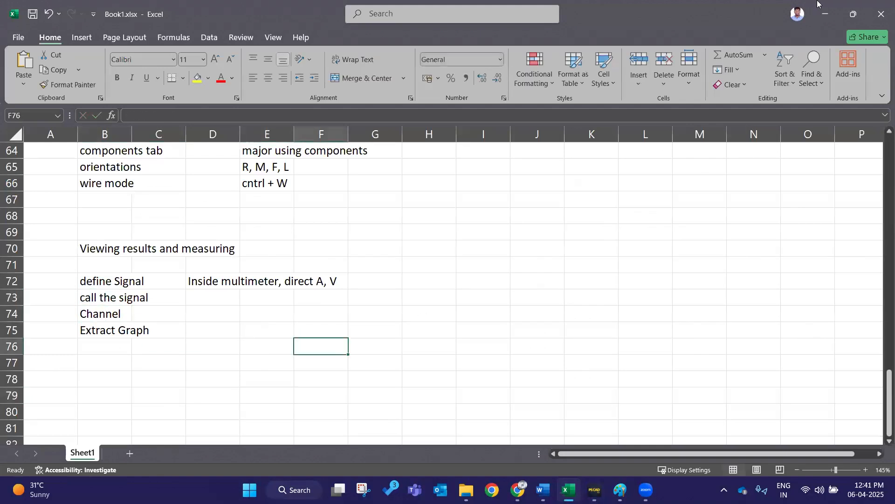
left_click(824, 13)
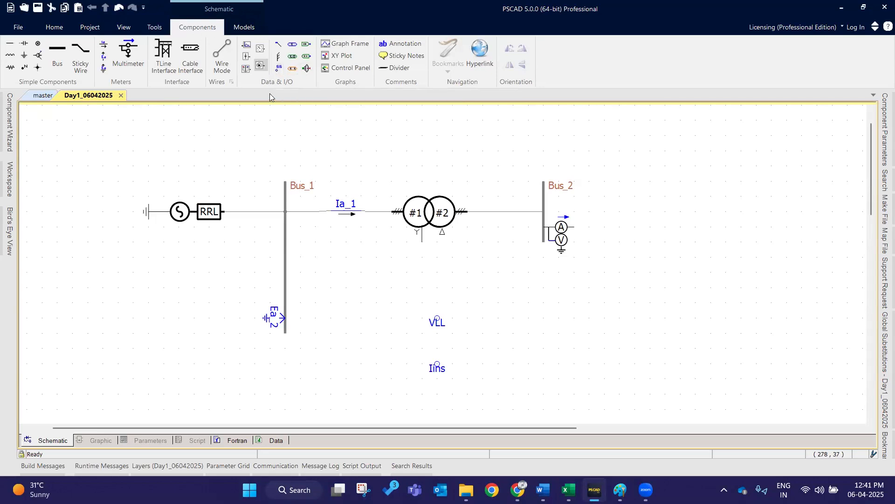
- Place two output channel components to the right of the VLL and Ins labels and align them
left_click(248, 48)
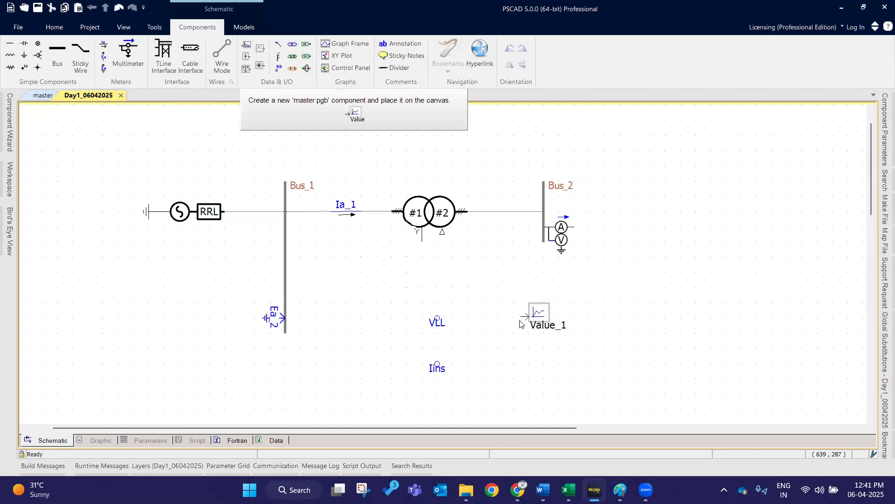
left_click(519, 319)
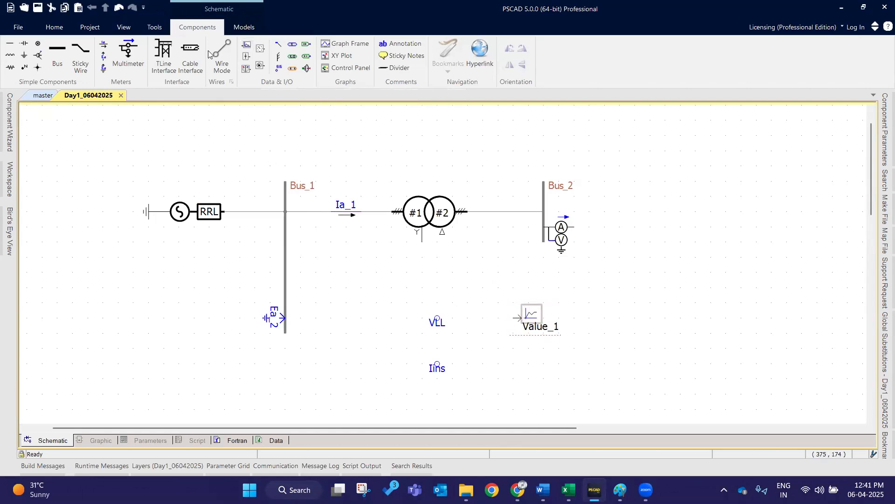
left_click(250, 53)
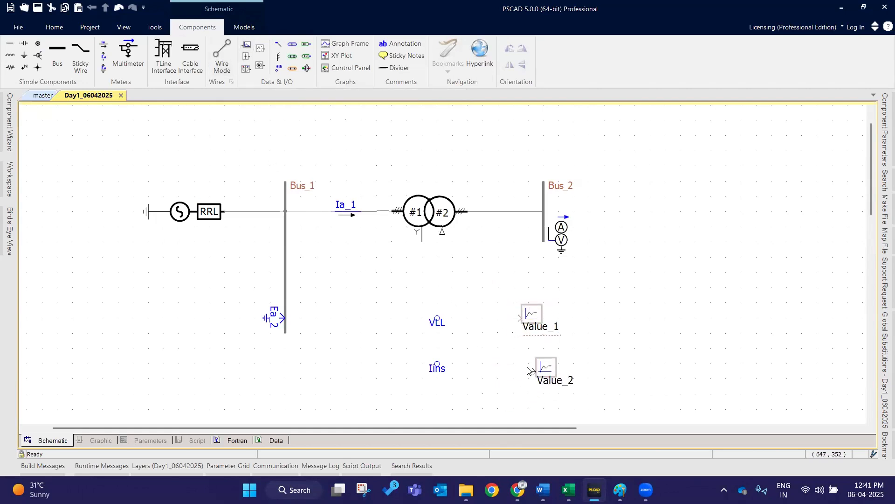
left_click(533, 363)
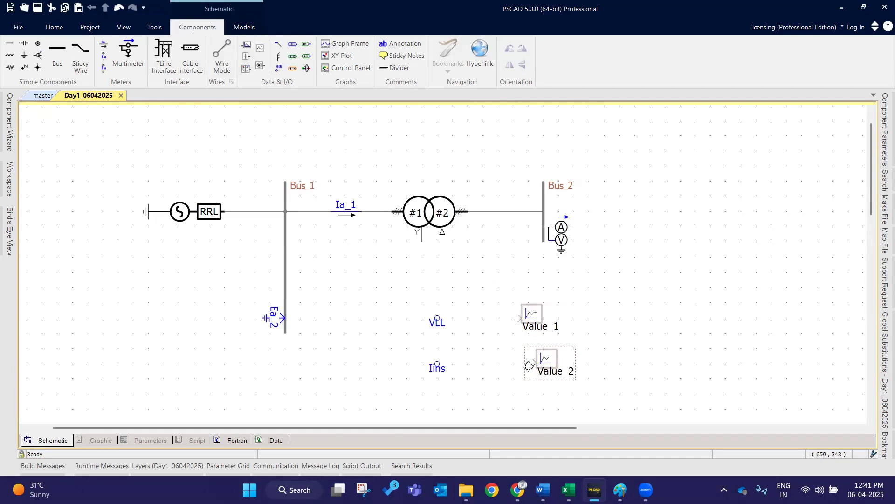
left_click_drag(531, 365, 516, 365)
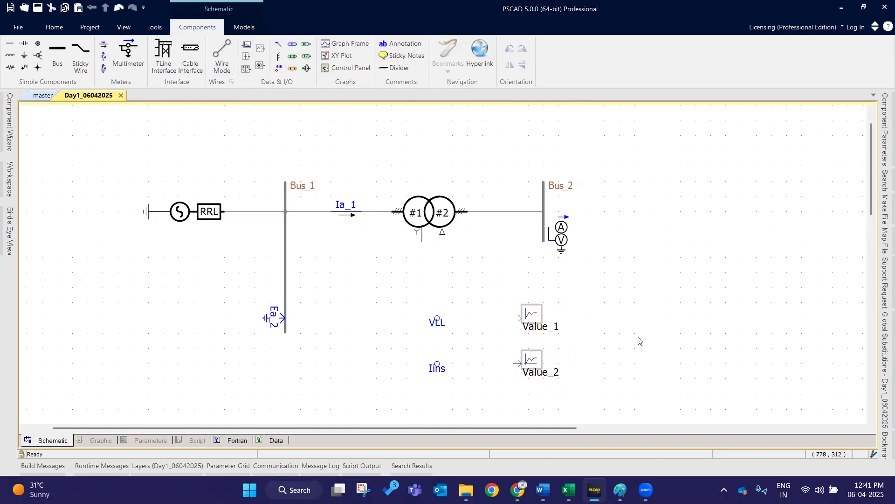
- Wire the VLL label to the upper output channel and the Ins label to the lower one
left_click(437, 322)
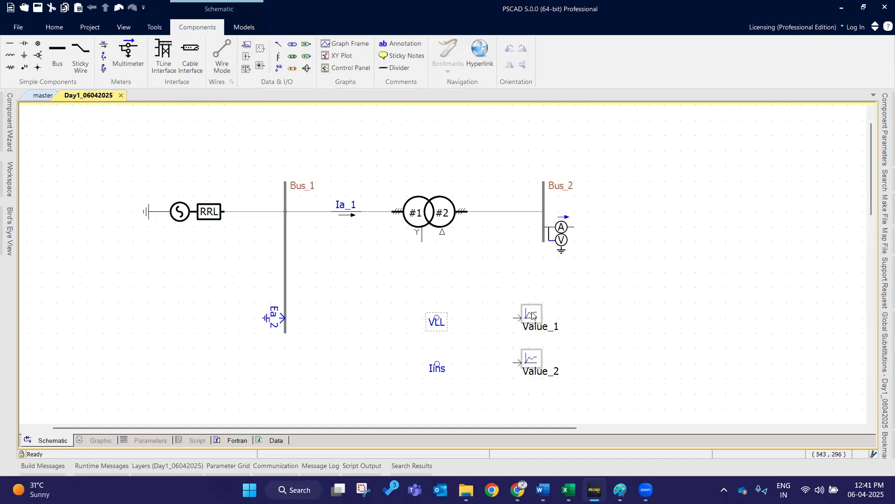
left_click(507, 396)
key("ctrl+w")
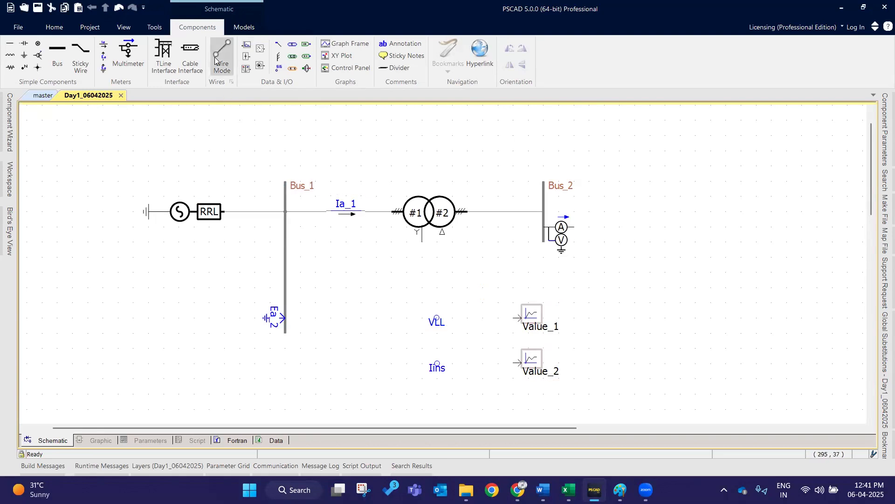
left_click(436, 318)
left_click(513, 317)
left_click(437, 364)
left_click(512, 364)
key("Escape")
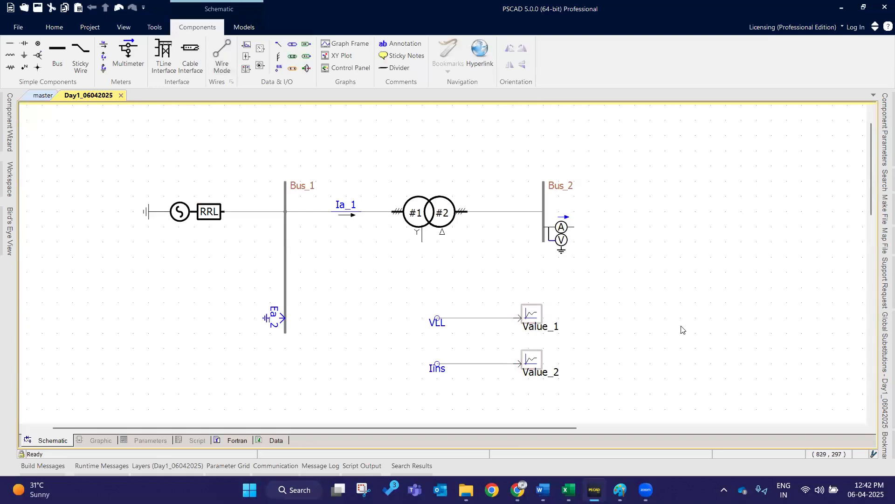
- Review the 'Extract Graph' note in the Excel sheet and return to the schematic
scroll(676, 331, "down", 1)
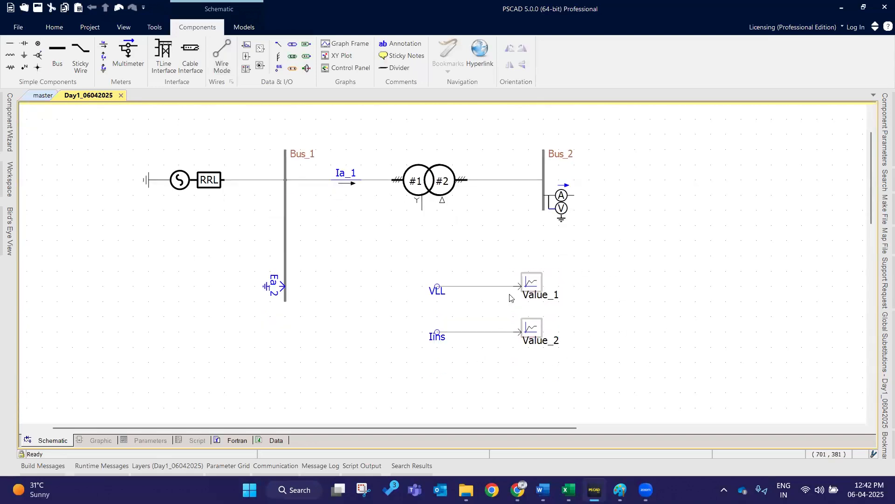
scroll(581, 423, "right", 3)
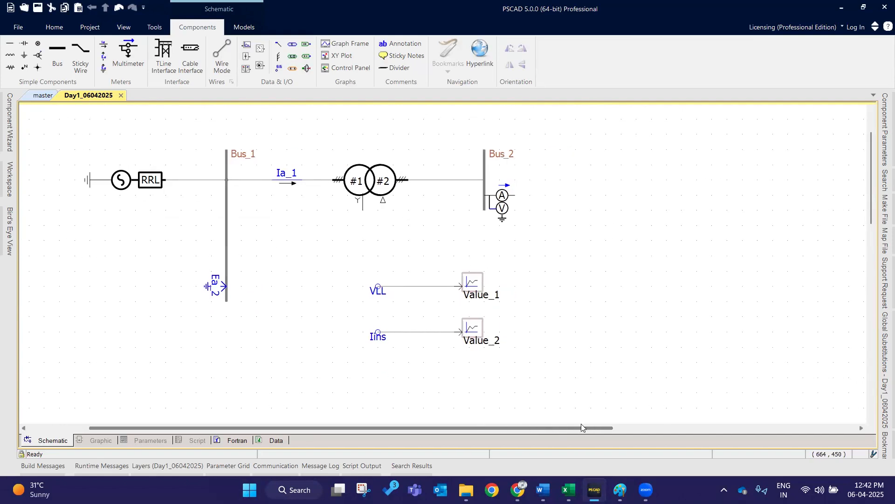
key("alt+Tab")
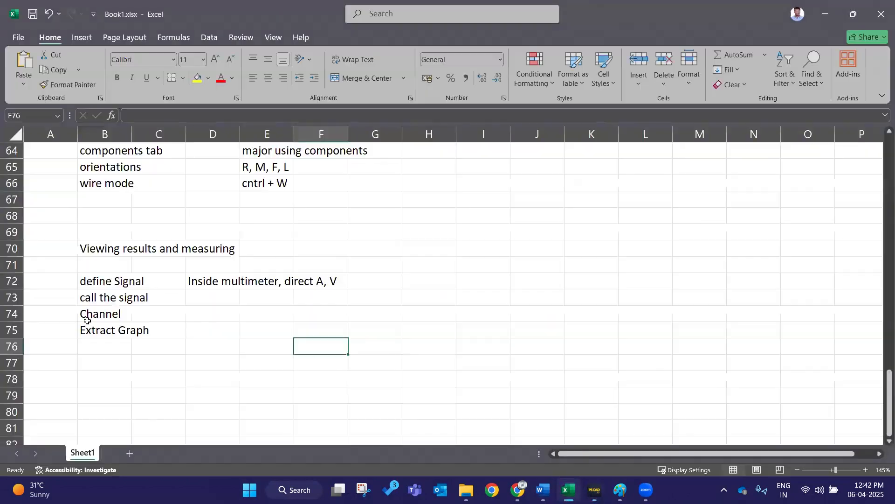
left_click(96, 330)
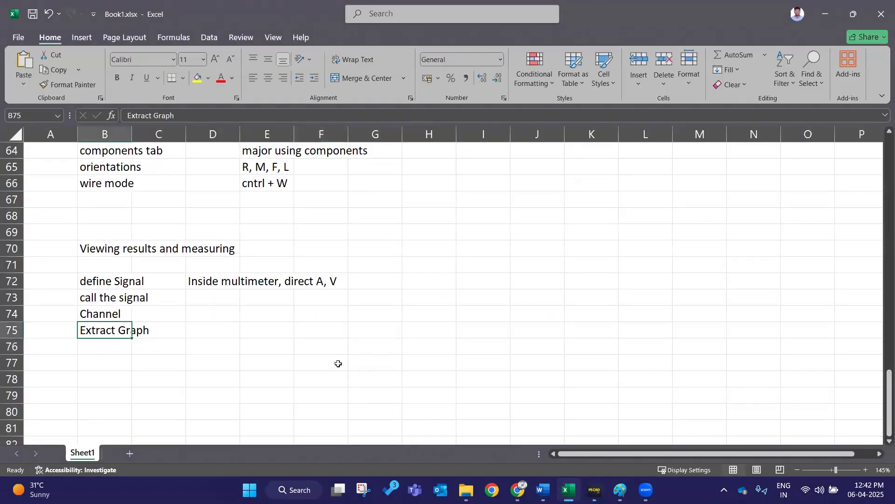
left_click(360, 353)
key("alt+Tab")
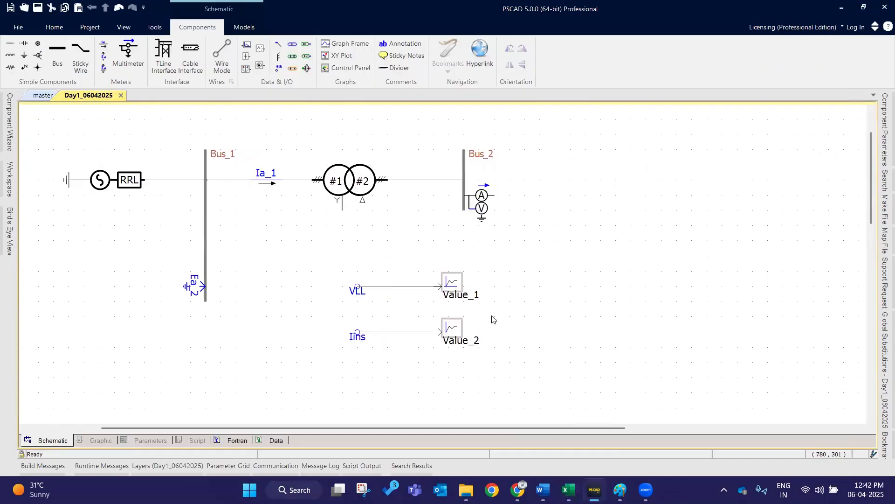
- Add an overlay graph with signal for the upper output channel Value_1
left_click(464, 288)
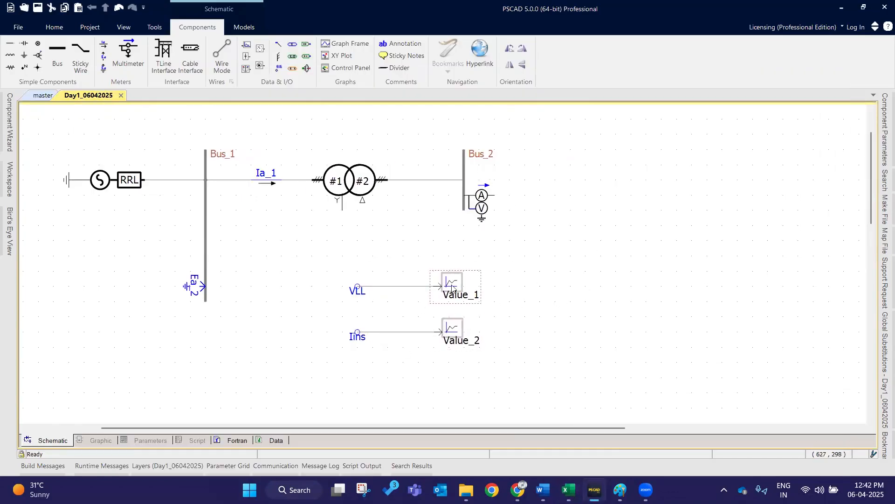
right_click(454, 285)
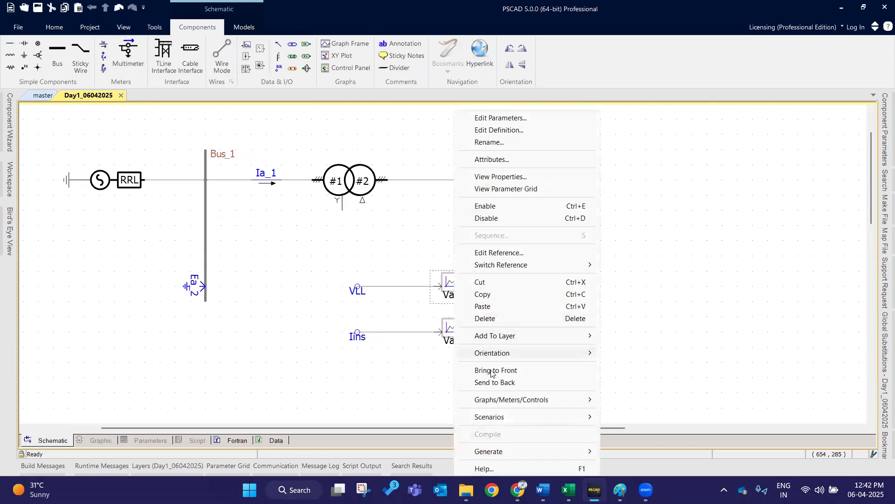
mouse_move(496, 402)
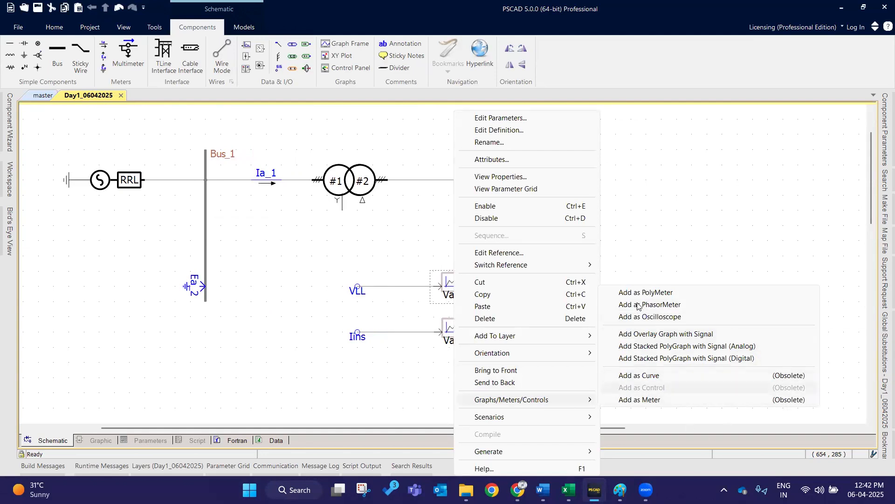
left_click(731, 334)
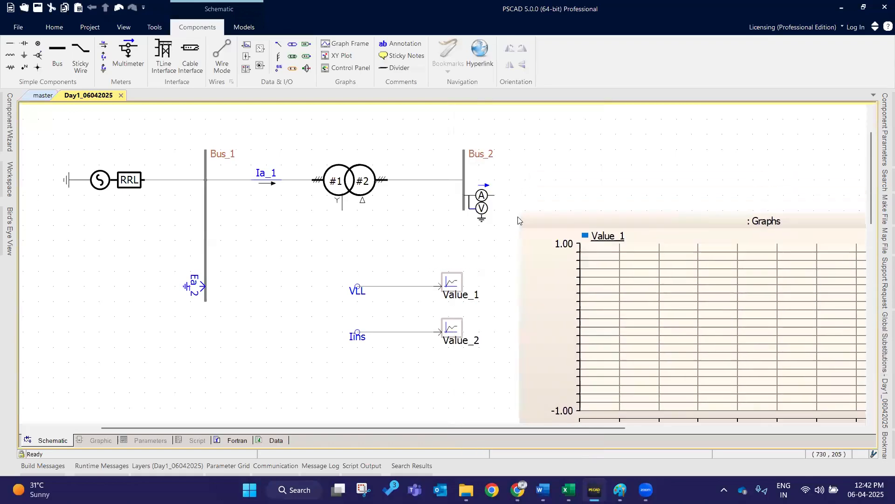
- Move the Value_1 graph below the circuit on the left side of the schematic
scroll(476, 184, "down", 3)
left_click_drag(429, 192, 438, 205)
scroll(373, 192, "down", 2)
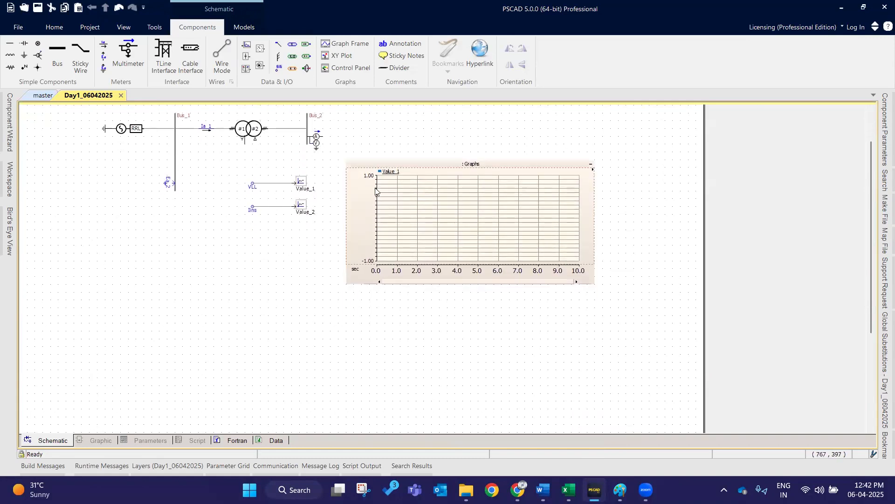
left_click_drag(373, 192, 96, 237)
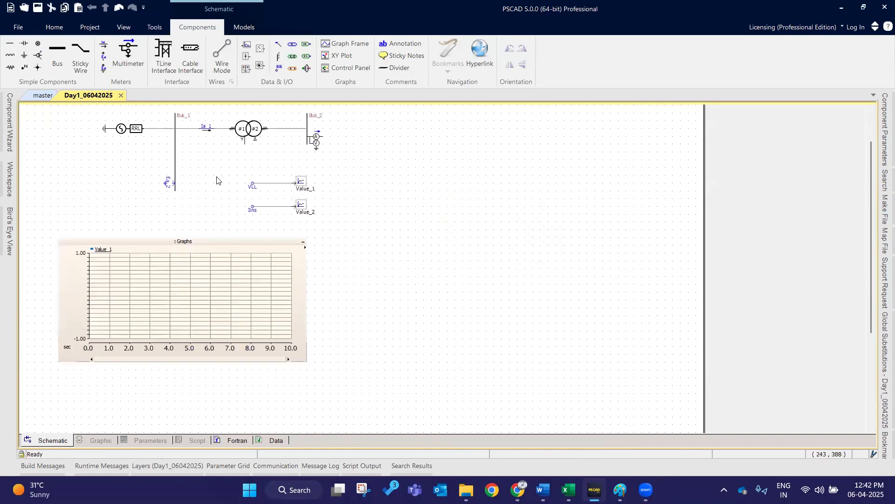
- Reposition the VLL and Ins labels with their output channels, spreading them apart above the graph area
left_click_drag(237, 164, 185, 216)
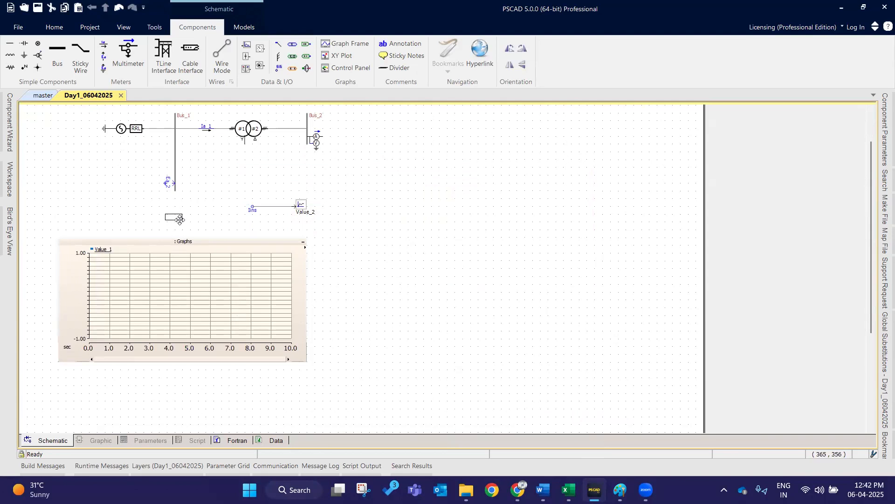
left_click_drag(239, 191, 342, 231)
left_click_drag(302, 207, 486, 216)
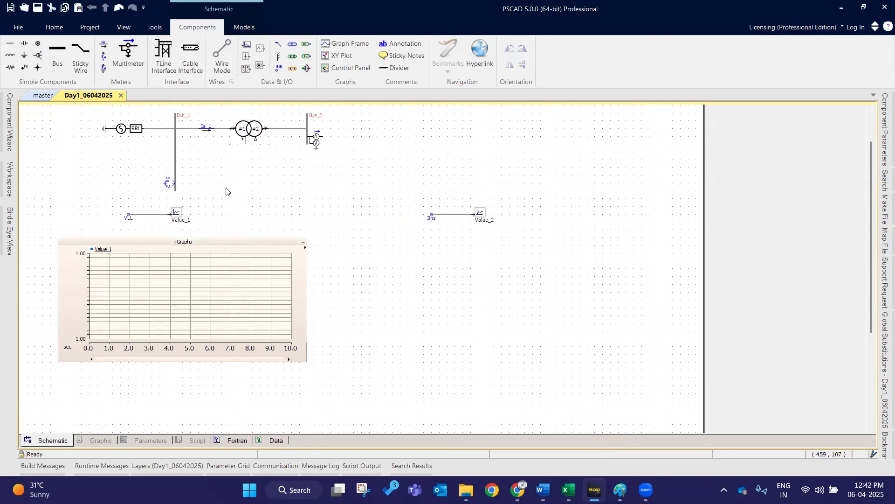
- Add an overlay graph with signal for the Value_2 output channel
left_click(484, 219)
right_click(484, 219)
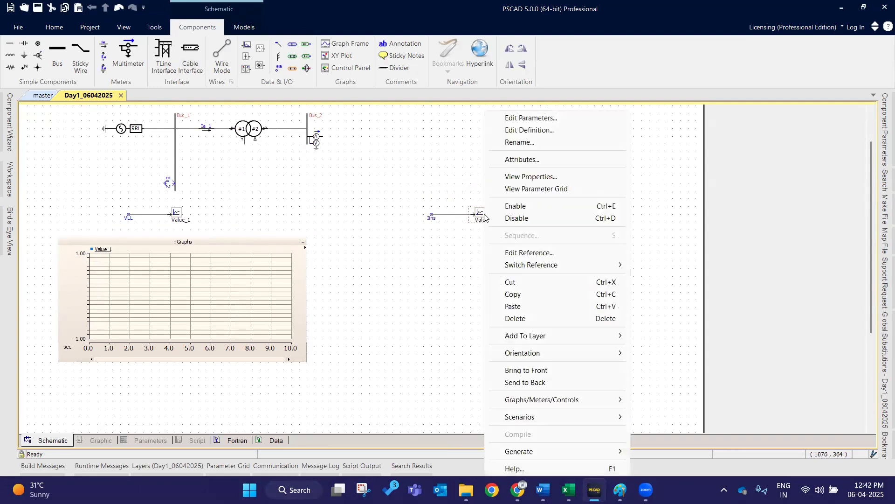
mouse_move(543, 400)
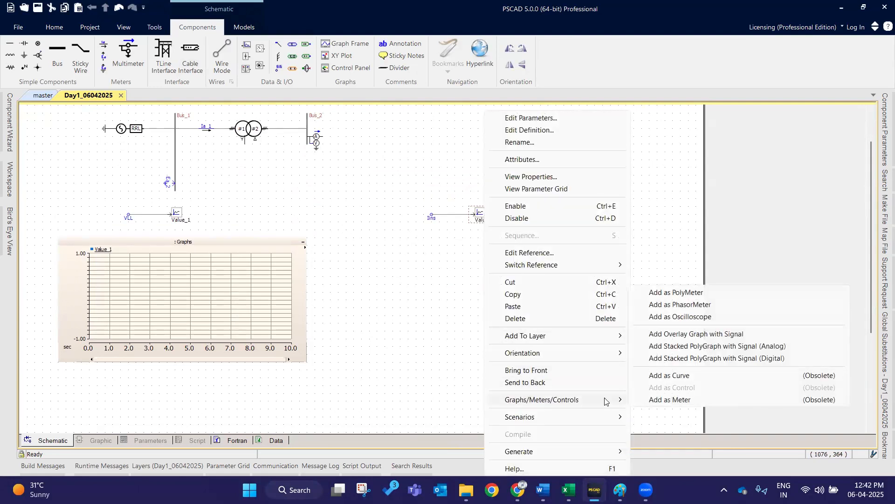
left_click(690, 334)
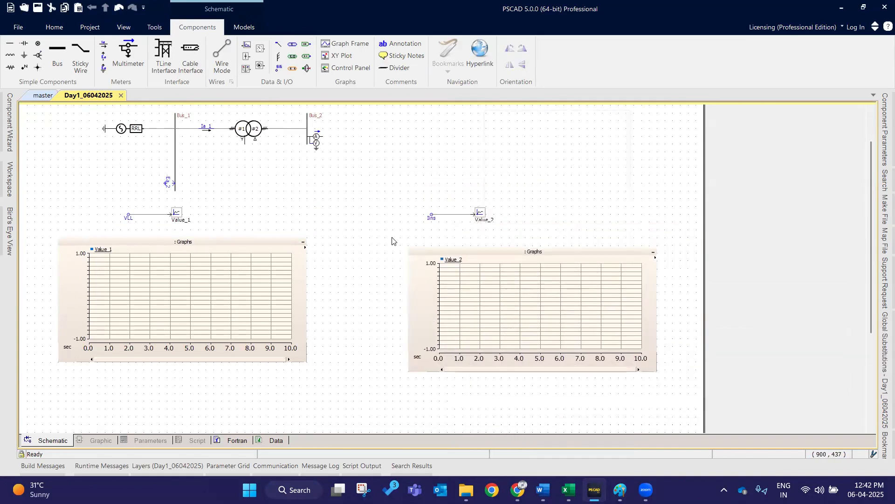
- Move the Value_2 graph beside the Value_1 graph and align the Ins channel above it
left_click(344, 241)
left_click_drag(400, 189, 459, 222)
left_click(471, 192)
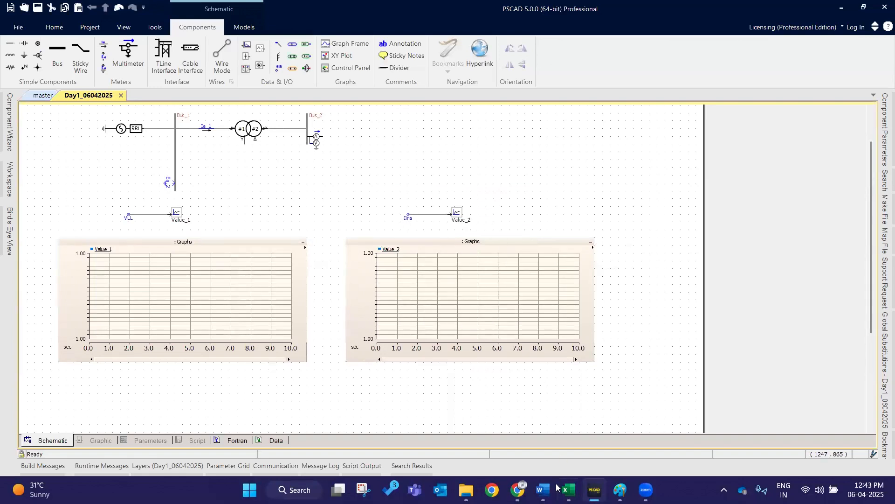
- Switch to Excel and make the 'Viewing results and measuring' heading bold
key("alt+Tab")
left_click(90, 279)
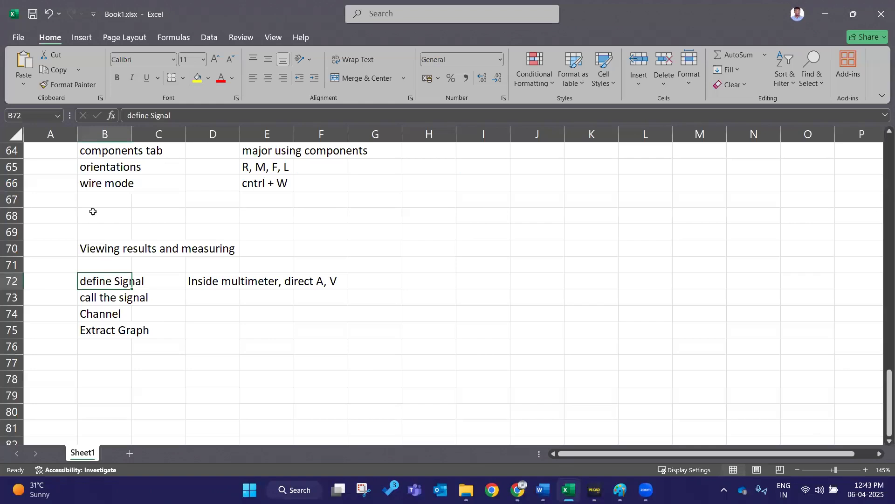
key("Up")
key("Up")
left_click(116, 77)
left_click(208, 347)
left_click(107, 299)
left_click(114, 317)
left_click(243, 321)
left_click(111, 331)
left_click(479, 359)
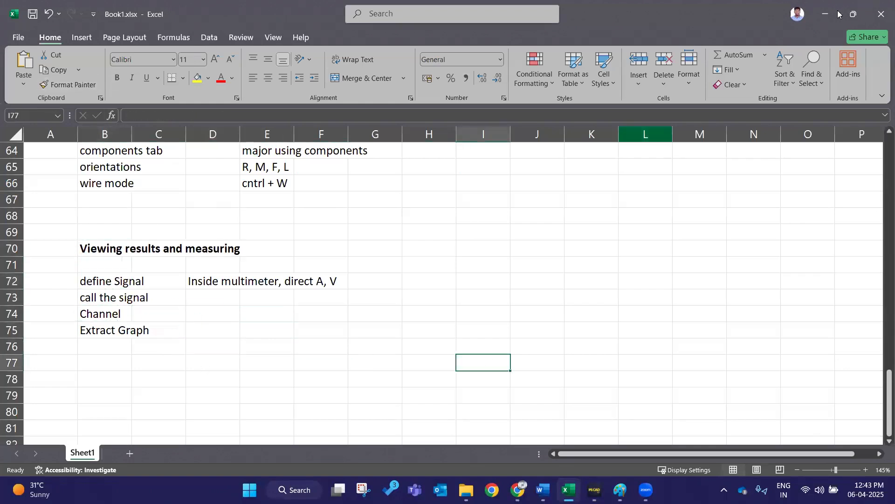
- Add the note 'run the simulatiuon' below 'Extract Graph' in column B
left_click(95, 347)
type("run the simulatiuom")
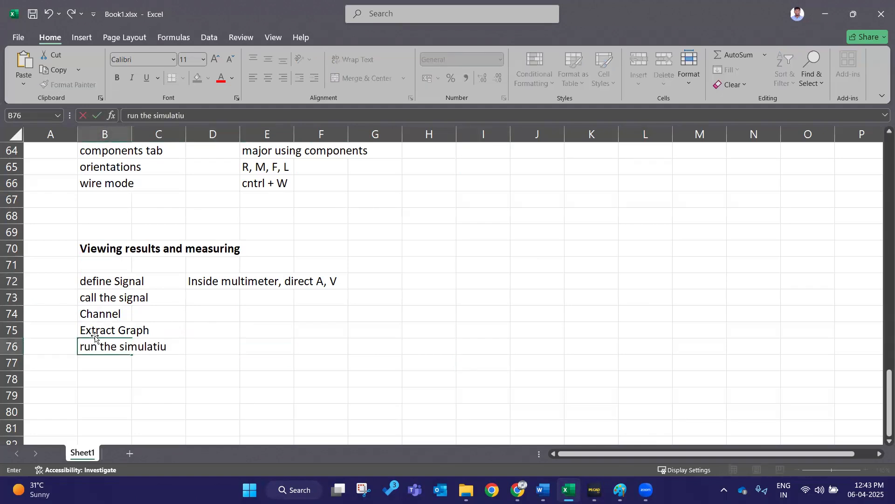
key("BackSpace")
type("n")
key("Return")
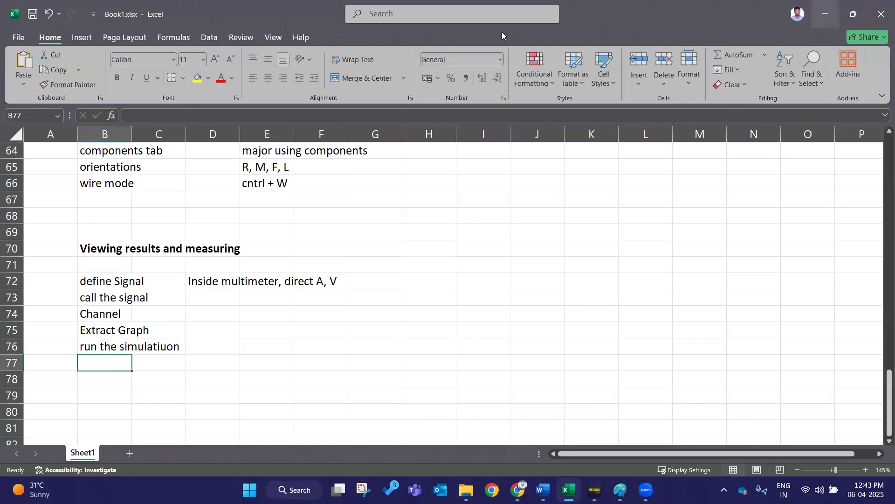
- Return to the schematic and run the simulation, allowing the executable through the firewall
left_click(820, 13)
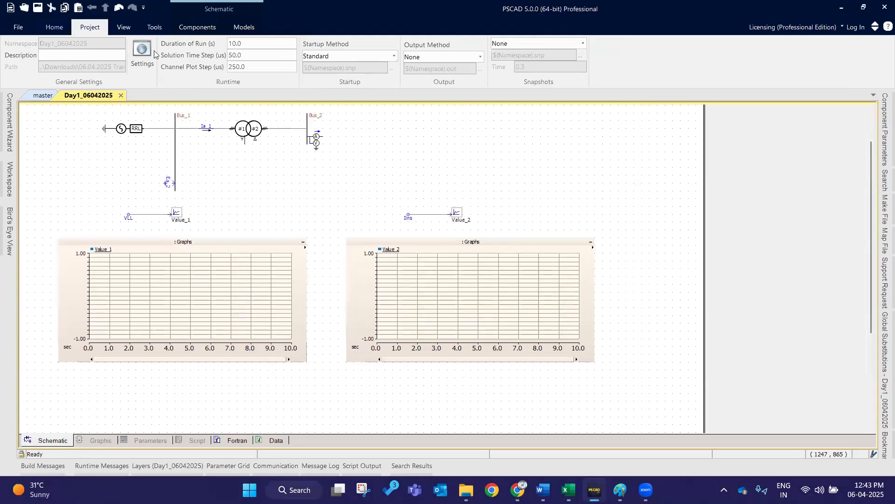
left_click(54, 27)
left_click(154, 49)
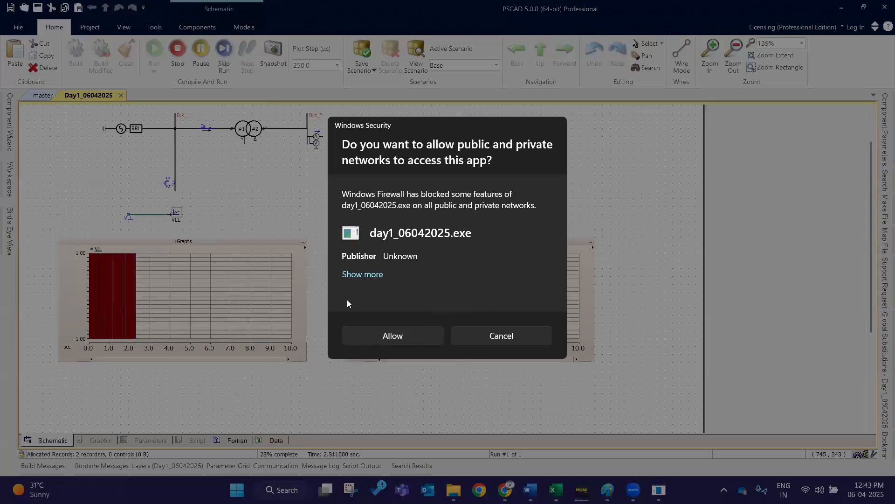
left_click(381, 334)
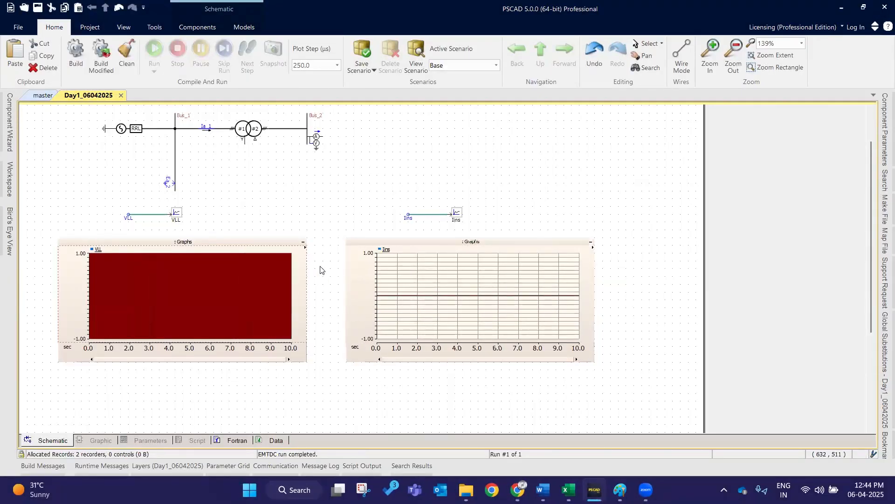
- Examine the VLL and Ins graphs after the simulation run
left_click(251, 240)
left_click_drag(444, 240, 464, 297)
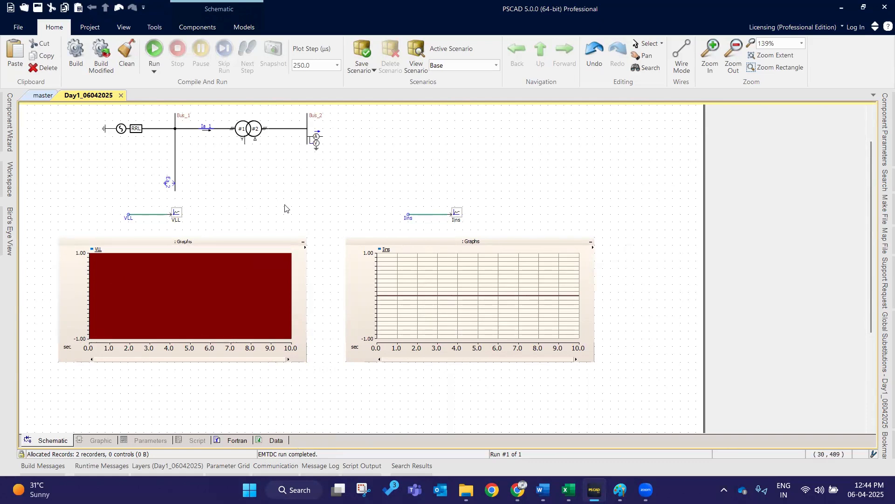
left_click_drag(36, 225, 619, 374)
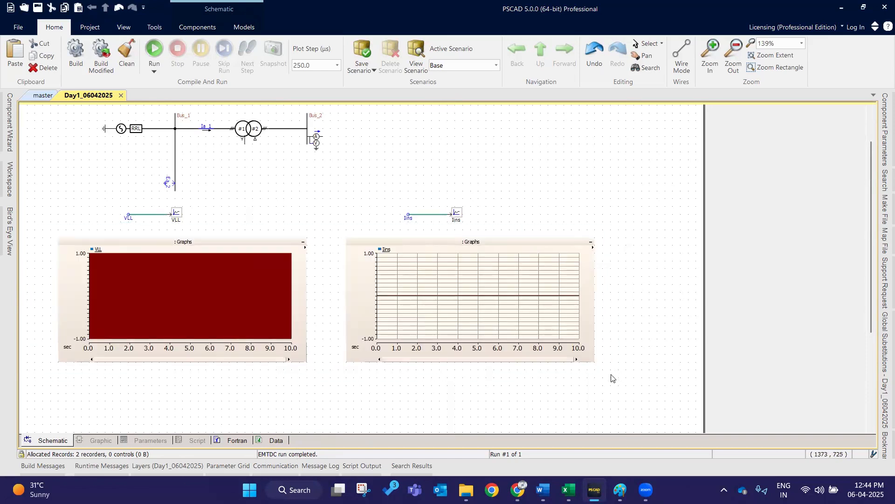
- Switch to Excel and add the note 'Reading the Graph' in cell C78
left_click(568, 490)
left_click(262, 359)
left_click(210, 377)
left_click(176, 363)
key("Down")
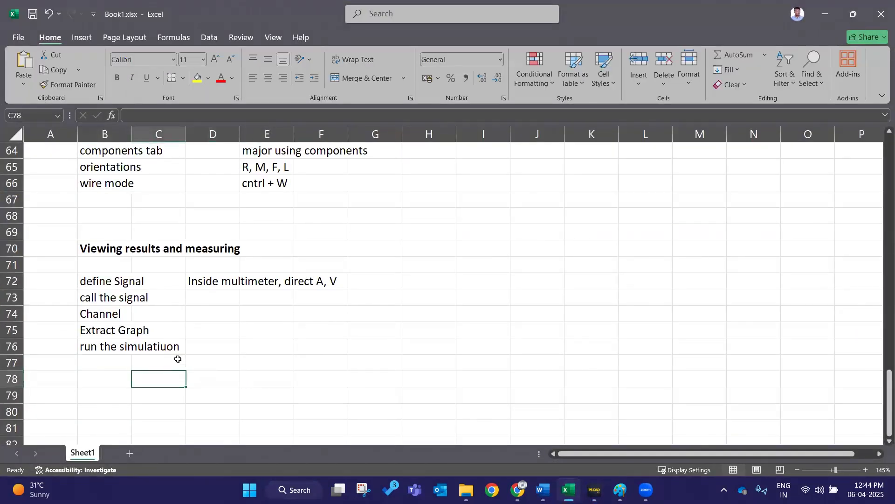
type("Reading the")
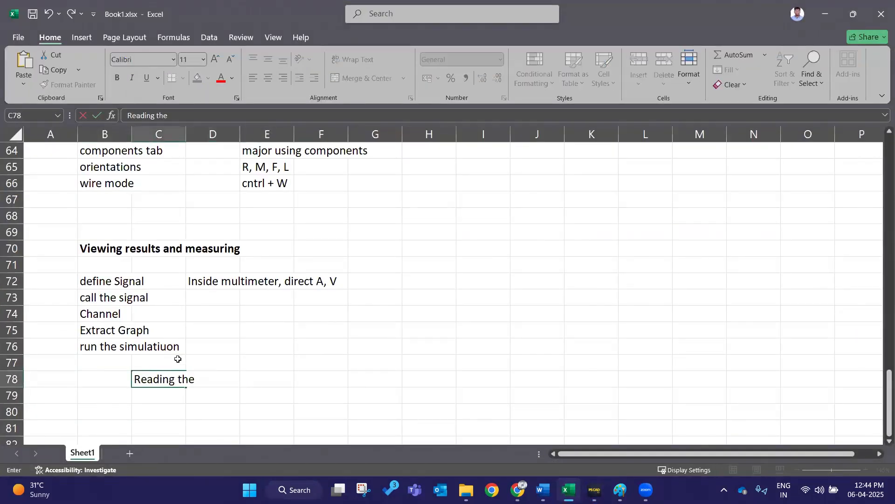
type(" Grapg")
key("Return")
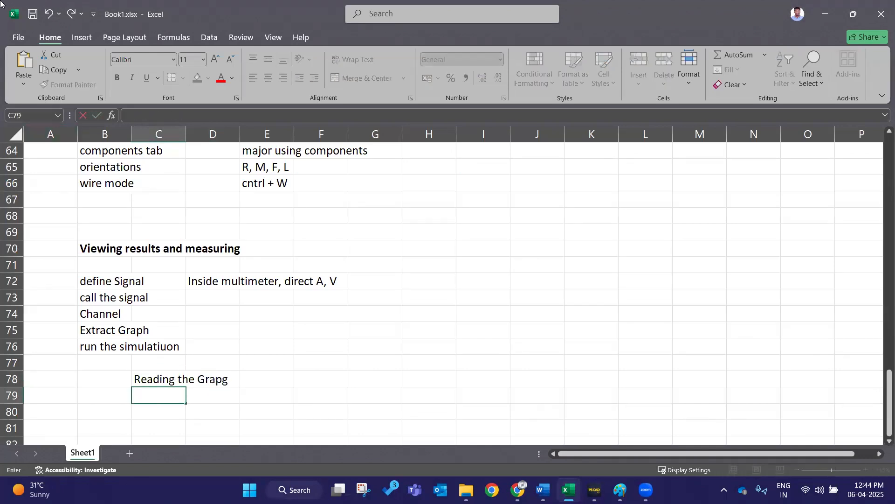
double_click(140, 379)
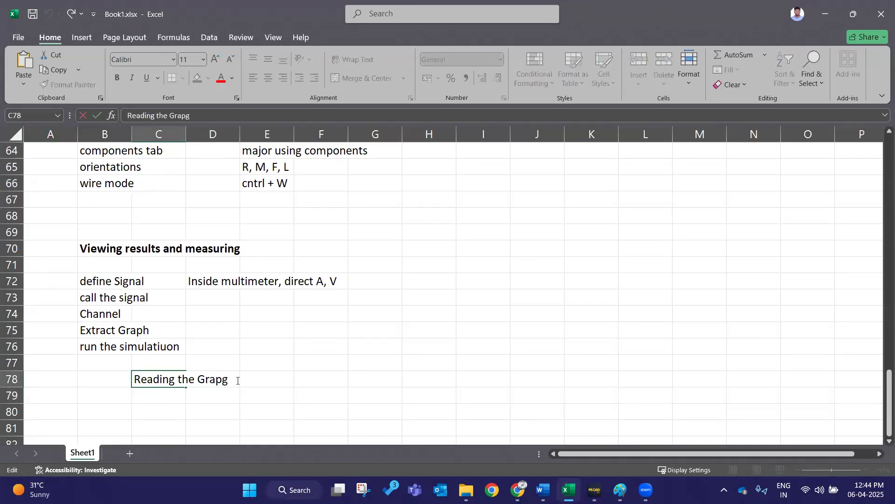
key("BackSpace")
type("h")
- Enter 'after simulation' in the cell next to 'Reading the Graph'
left_click(284, 370)
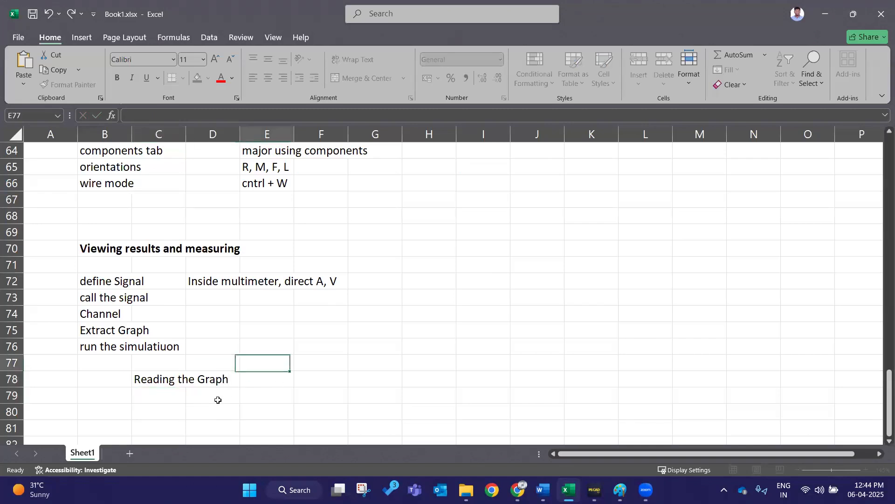
left_click(215, 397)
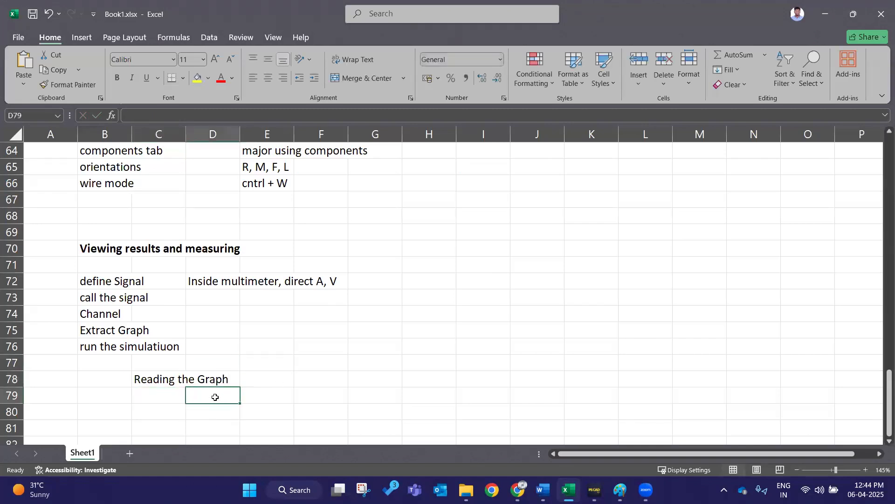
left_click(242, 378)
type("af")
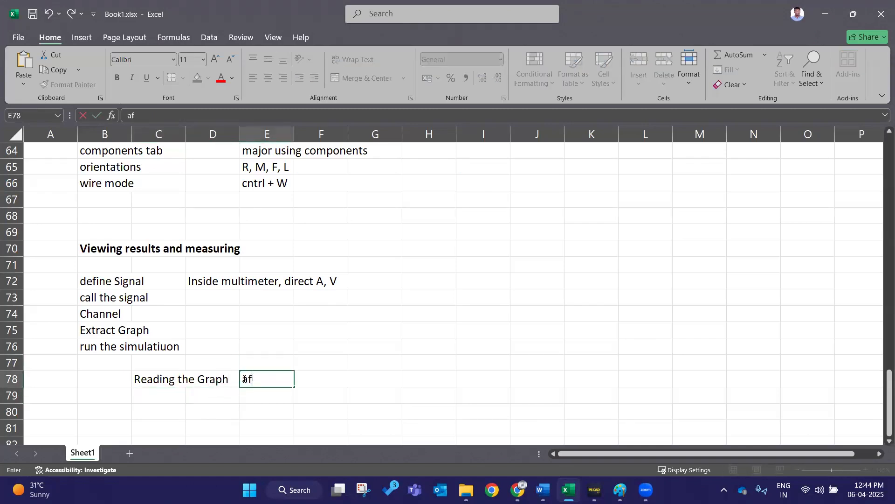
type("ter simula")
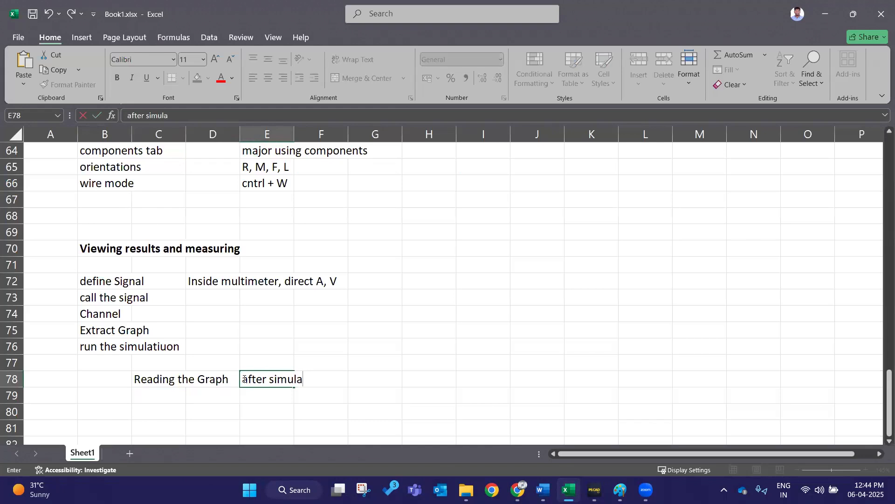
type("tionm")
key("BackSpace")
key("Return")
key("Left")
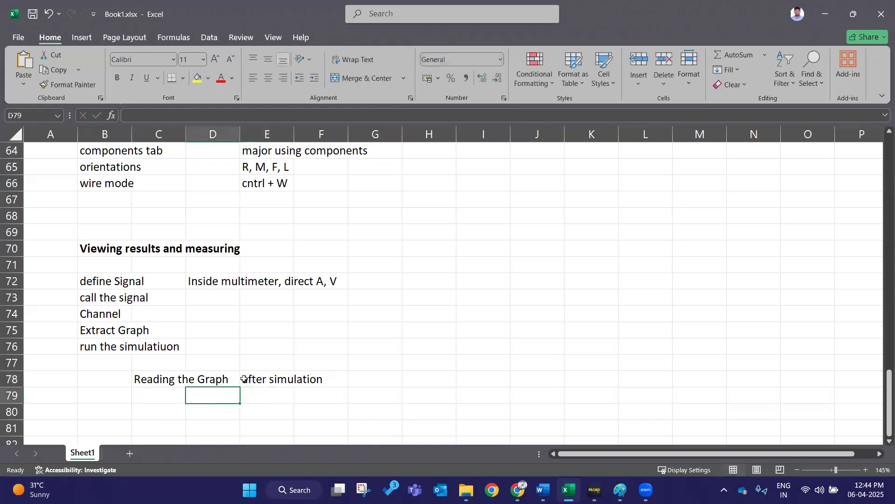
- Add the note 'Reset the graph' in D79 with the shortcut R beside it
type("Reset the")
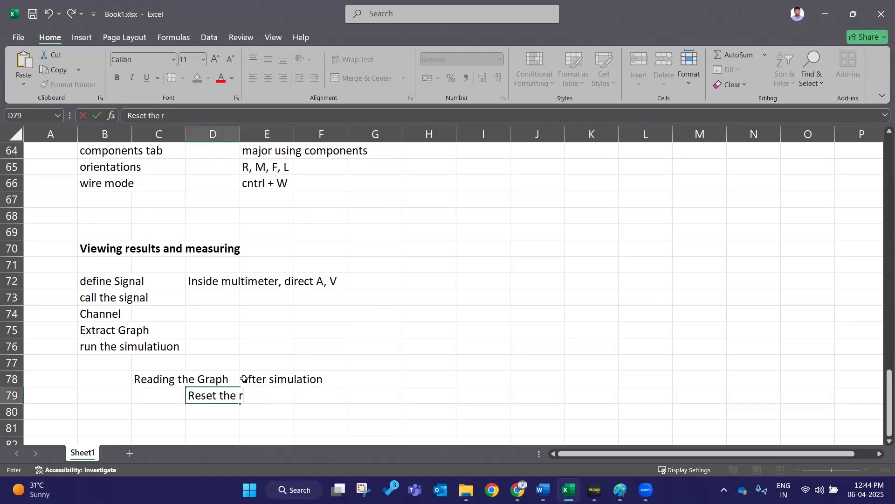
type(" graph")
key("Tab")
key("Tab")
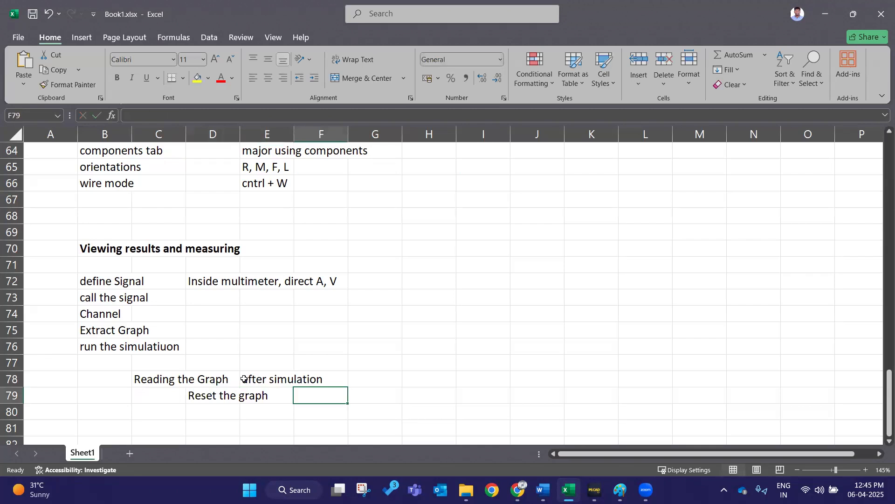
type("R")
key("Return")
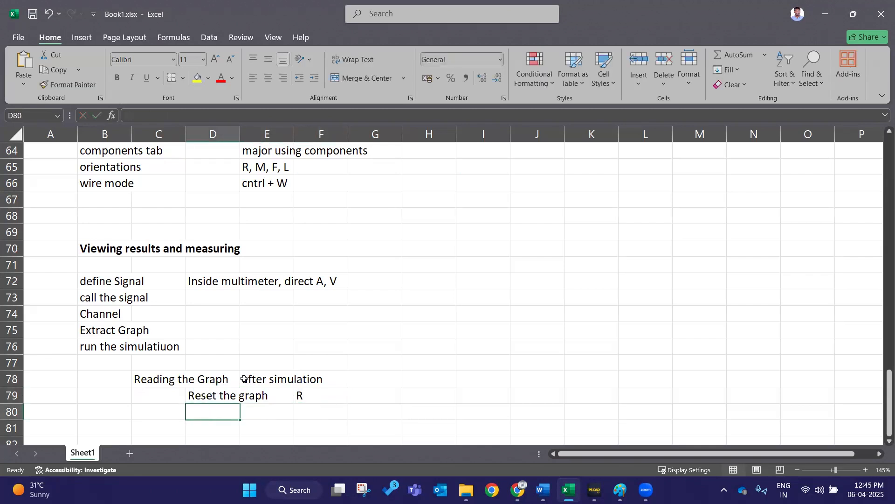
- Add the note 'measure values' in D80 with the shortcut M beside it
type("mes")
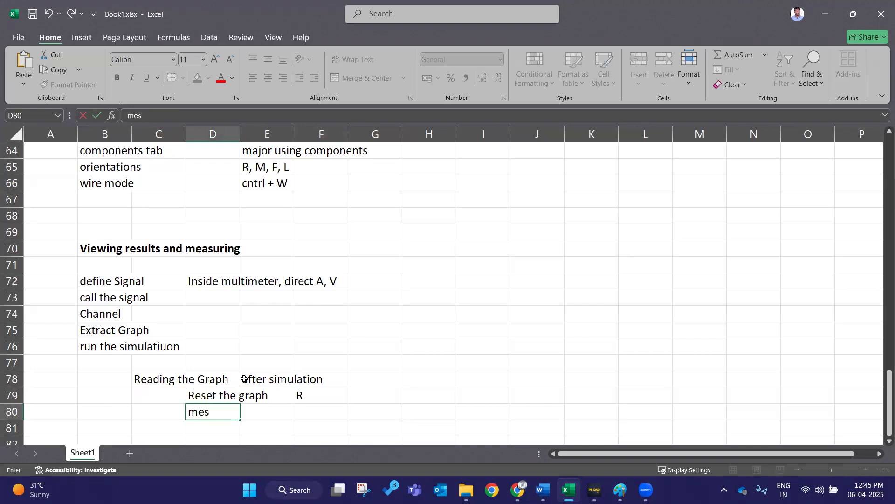
type("sure values")
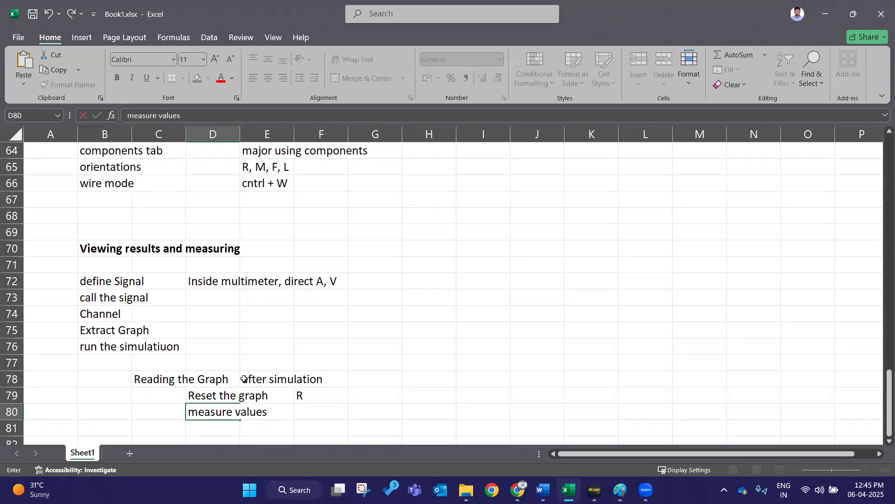
key("Tab")
key("Right")
key("Down")
key("Up")
key("Up")
key("Down")
type("M")
key("Return")
key("Left")
key("Left")
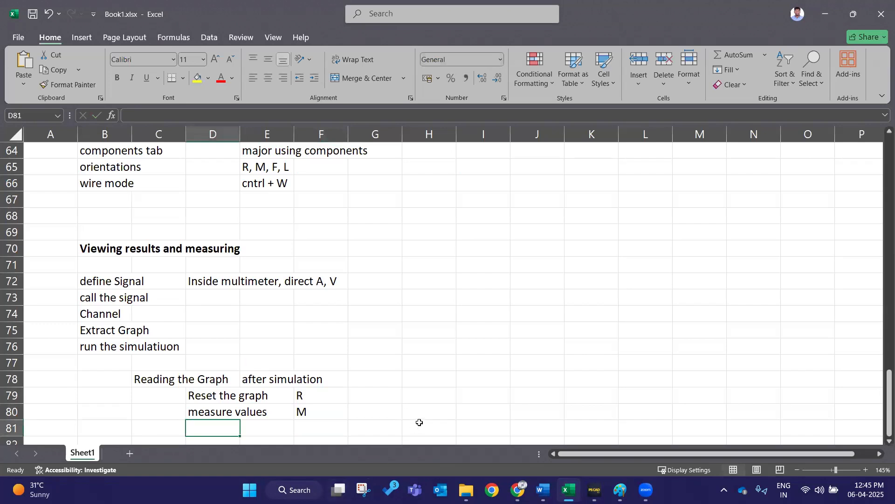
- Return to the schematic and fit the VLL graph's vertical axis to its data
scroll(560, 269, "down", 1)
left_click(824, 16)
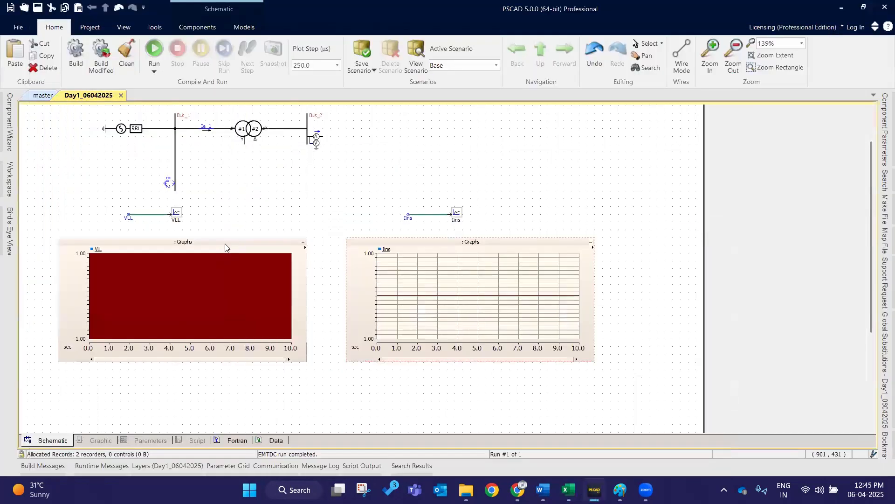
left_click(222, 240)
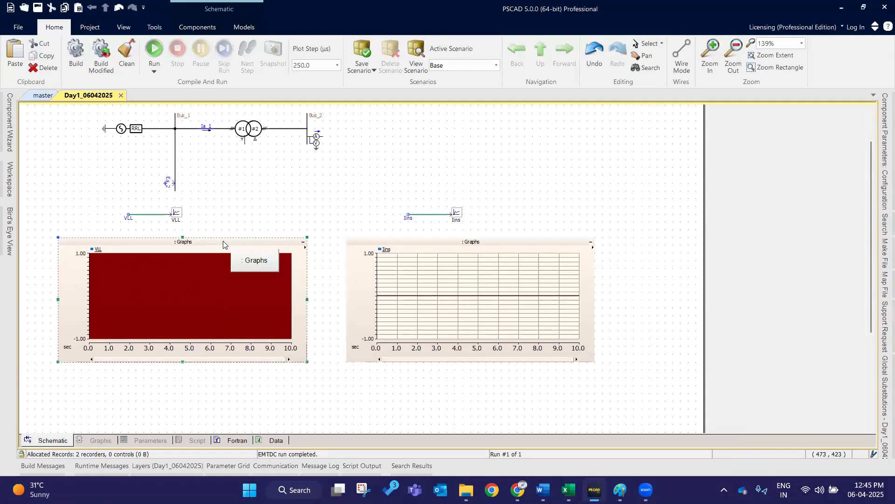
key("y")
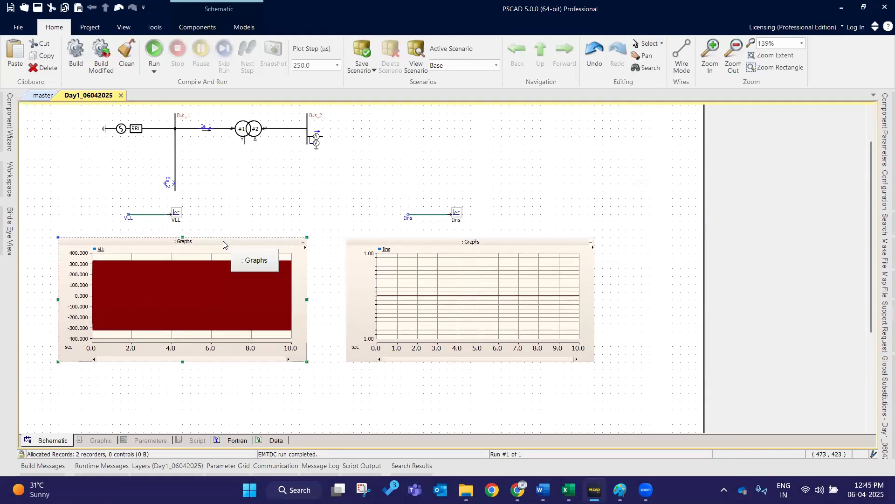
- Fit the Ins graph's vertical axis to its data
left_click(424, 243)
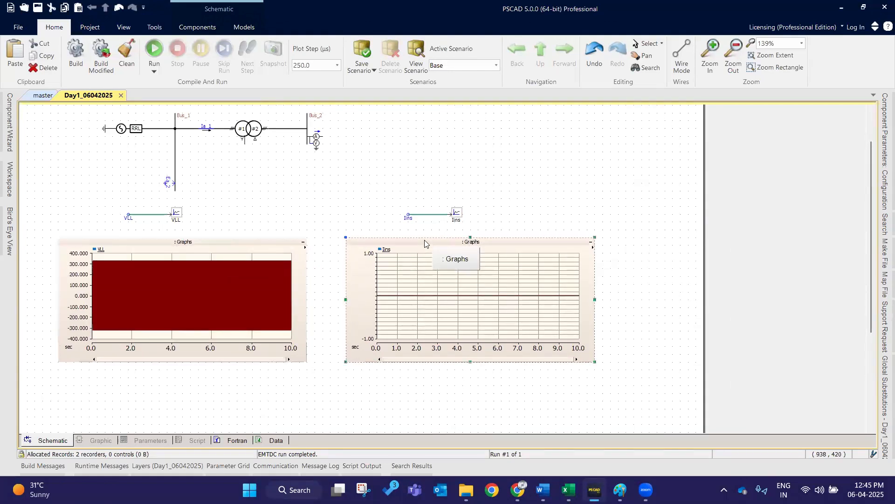
key("y")
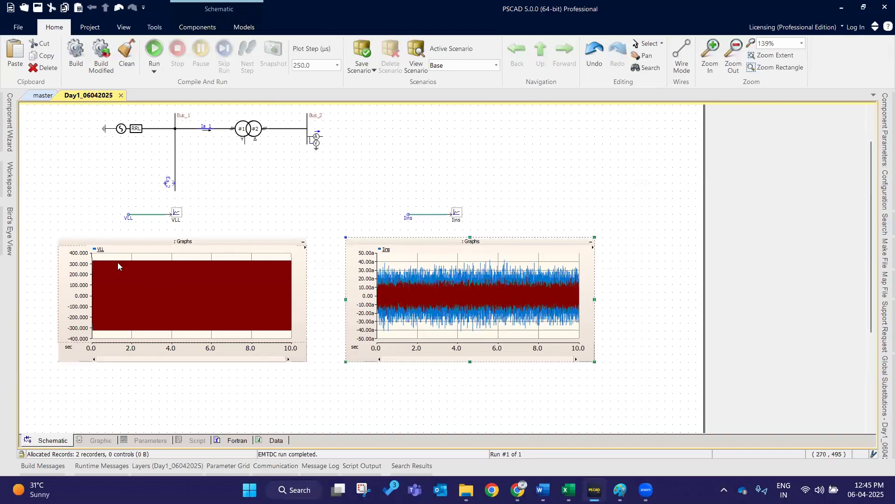
- Zoom into a short time window of the VLL graph and turn on its measurement markers
left_click_drag(121, 273, 151, 334)
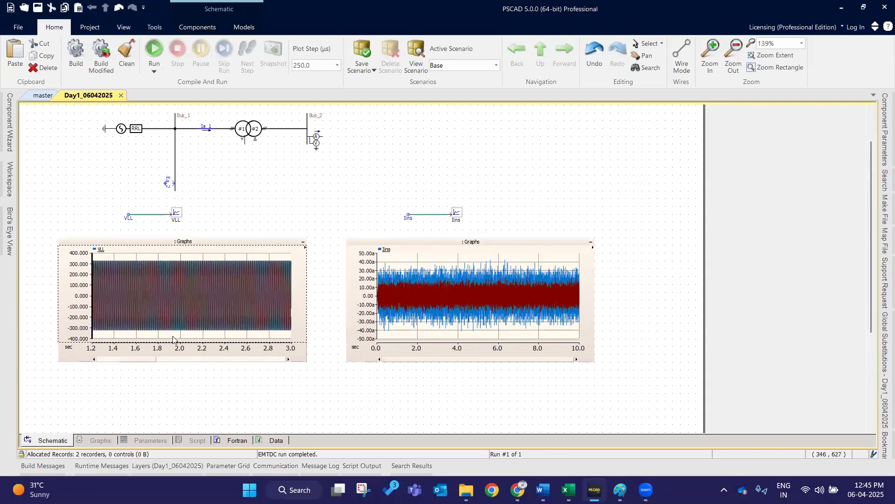
scroll(150, 279, "up", 4)
scroll(208, 338, "up", 3)
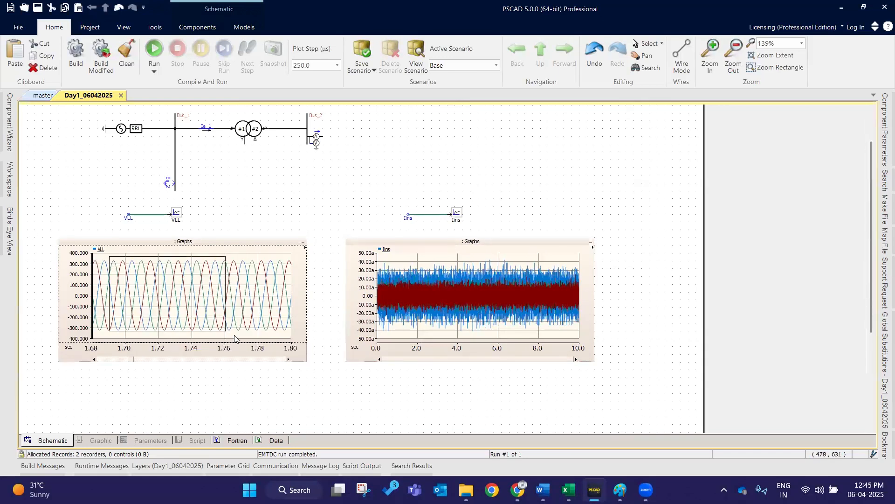
scroll(227, 332, "up", 1)
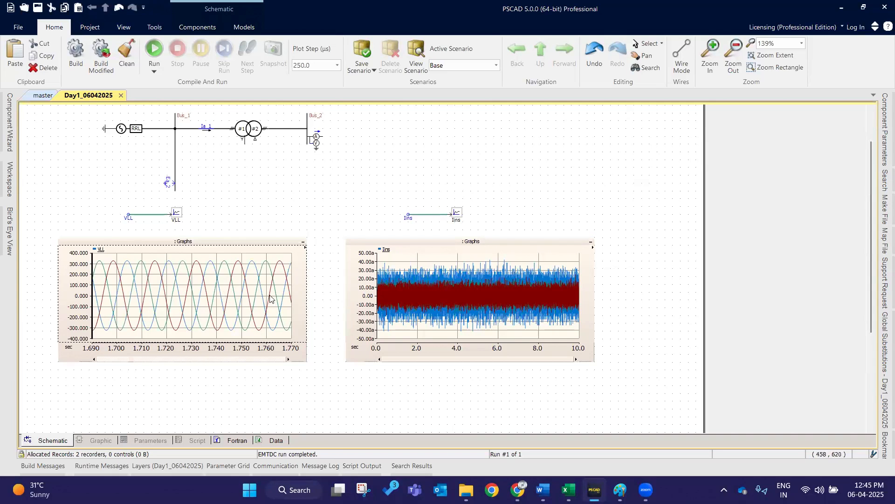
left_click(253, 243)
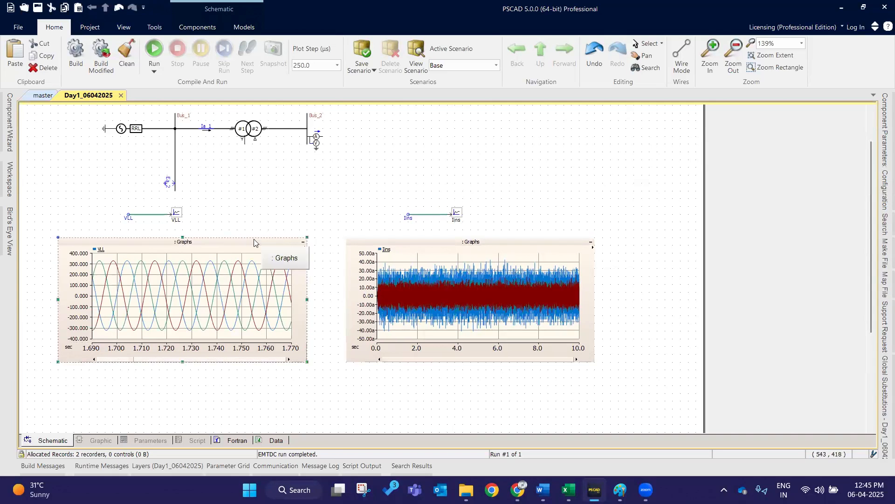
key("m")
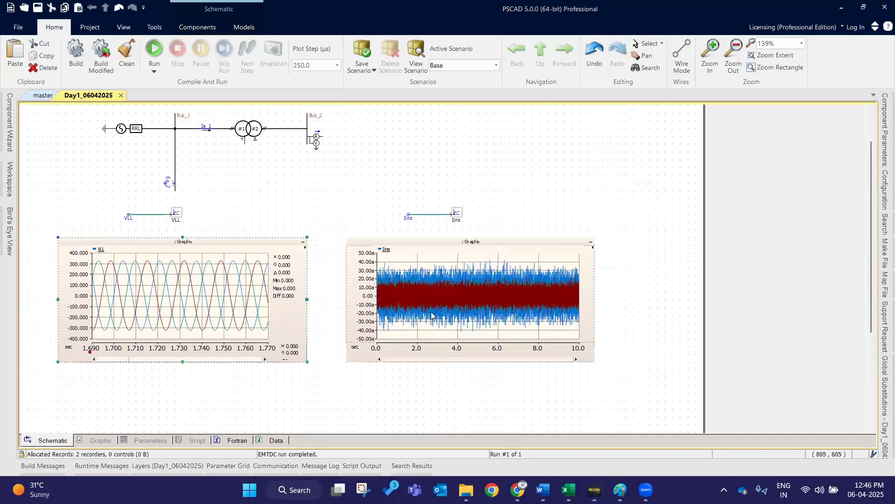
- Copy the current meter's signal name Ia_1 and paste it as the name of the Ins data signal label
left_click(538, 241)
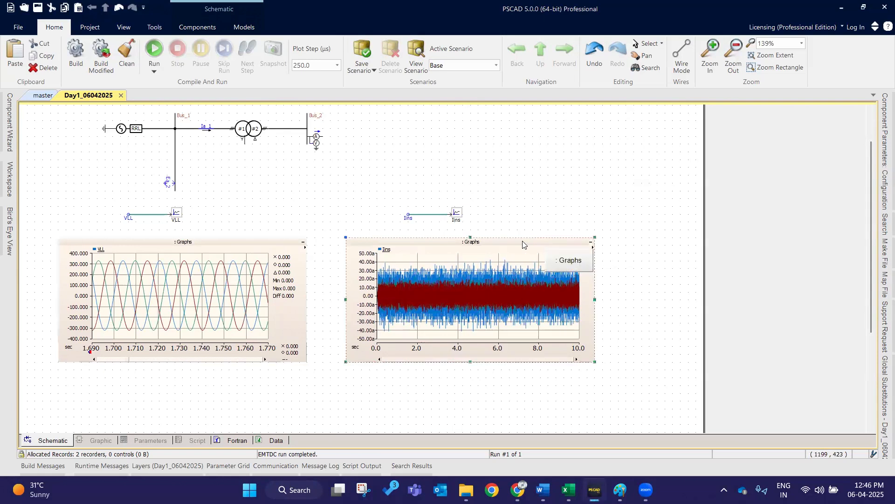
double_click(203, 127)
left_click(502, 162)
key("ctrl+c")
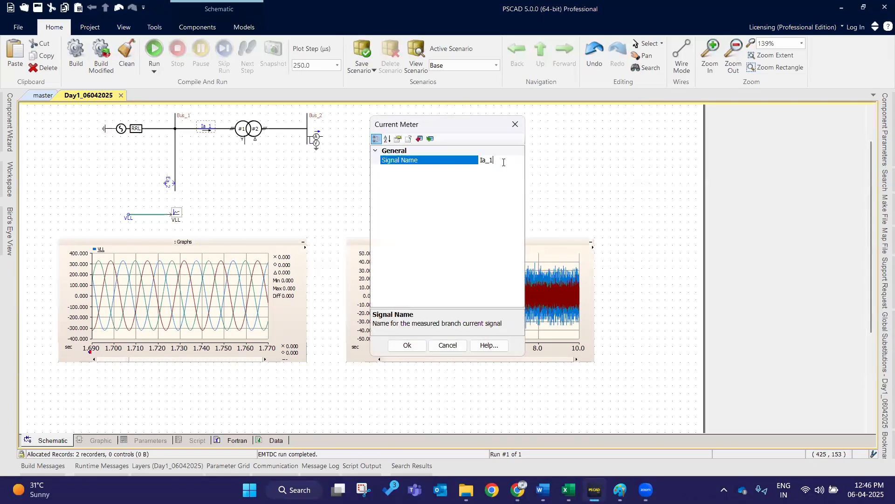
left_click(408, 344)
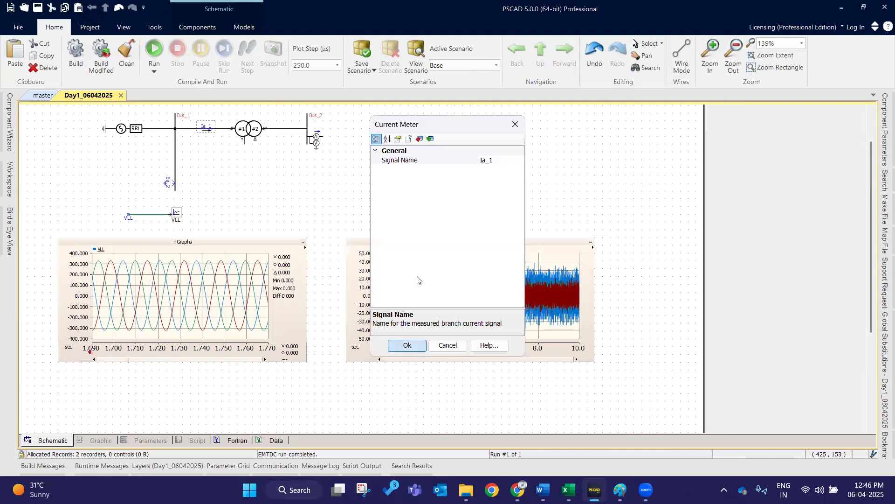
double_click(405, 219)
left_click(457, 163)
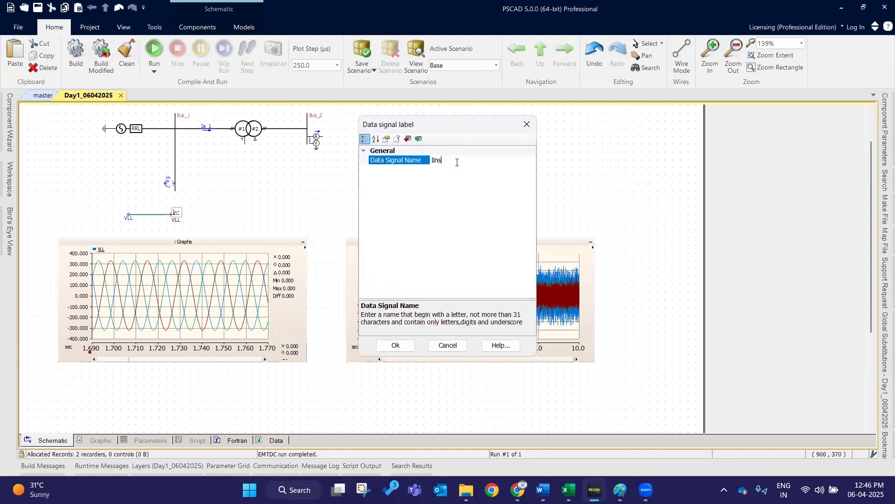
key("ctrl+v")
left_click(395, 346)
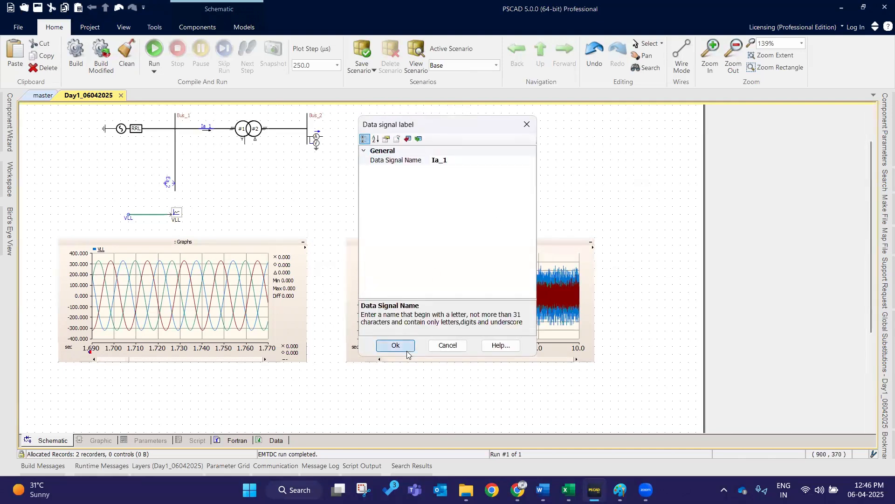
- Run the simulation again with the renamed current signal
left_click(155, 48)
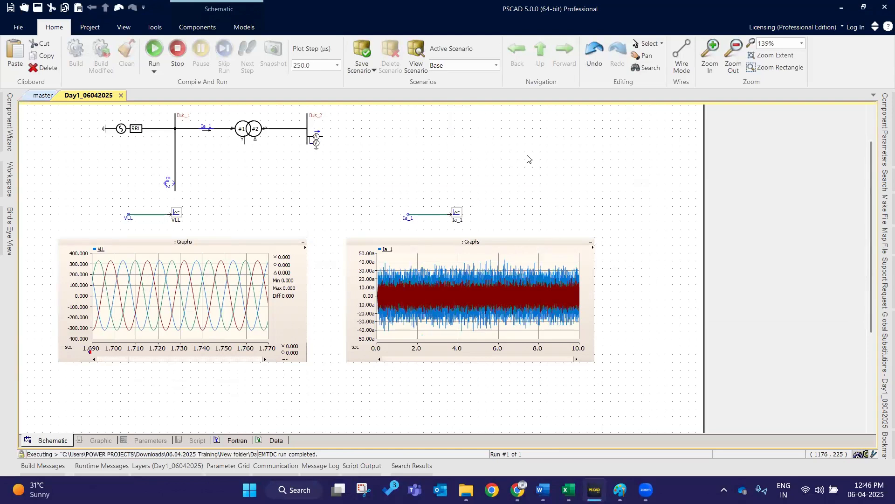
key("F5")
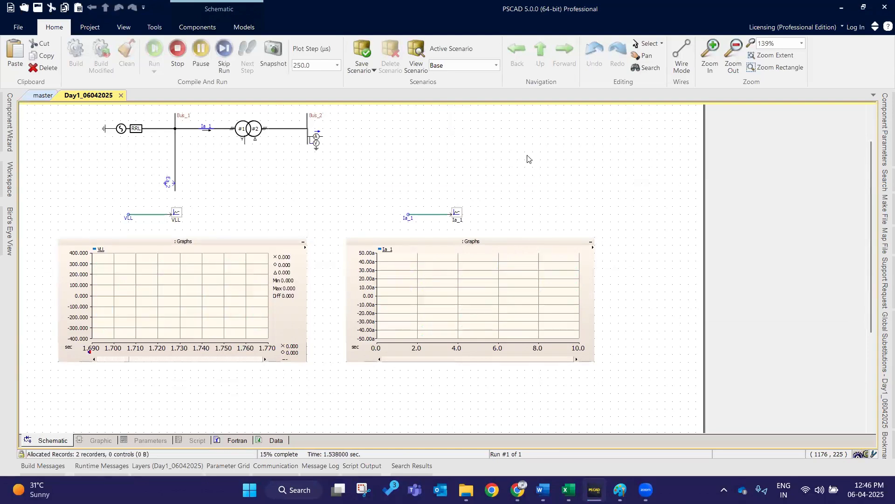
left_click(406, 241)
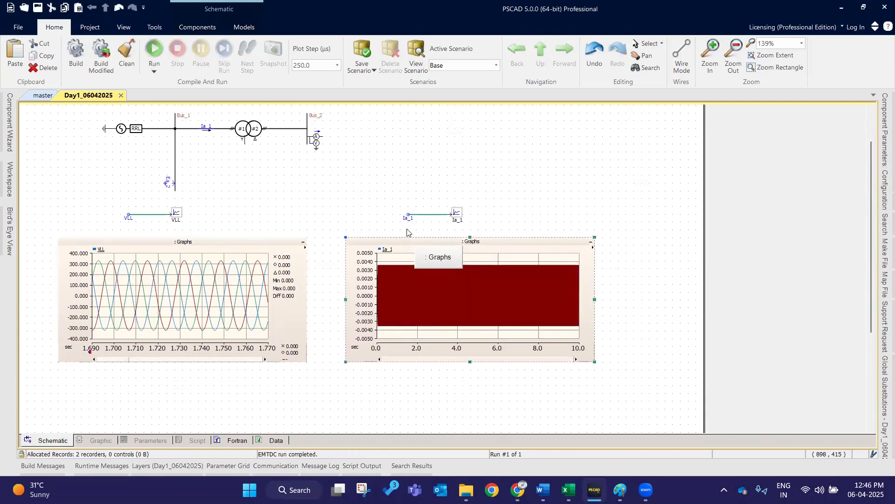
- Zoom into a short time window of the Ia_1 current graph
left_click(217, 245)
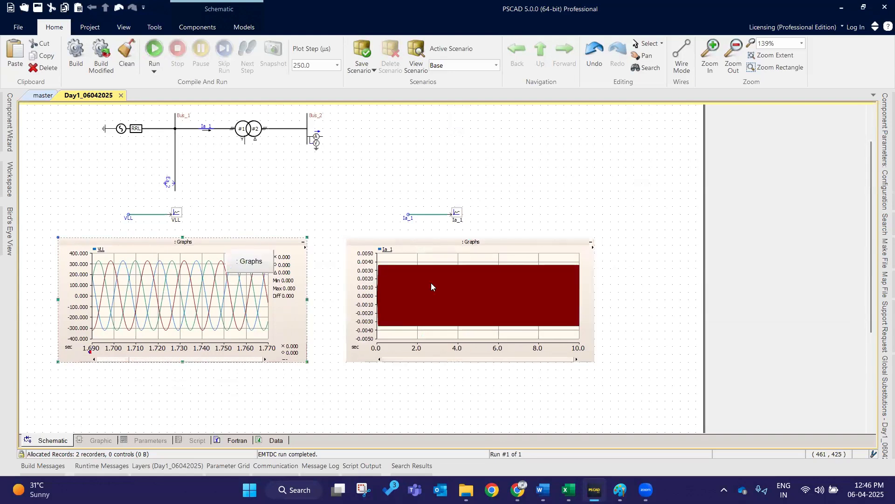
mouse_move(396, 259)
left_mouse_down()
mouse_move(418, 313)
mouse_move(421, 305)
mouse_move(455, 344)
left_mouse_up()
left_click_drag(409, 261, 470, 331)
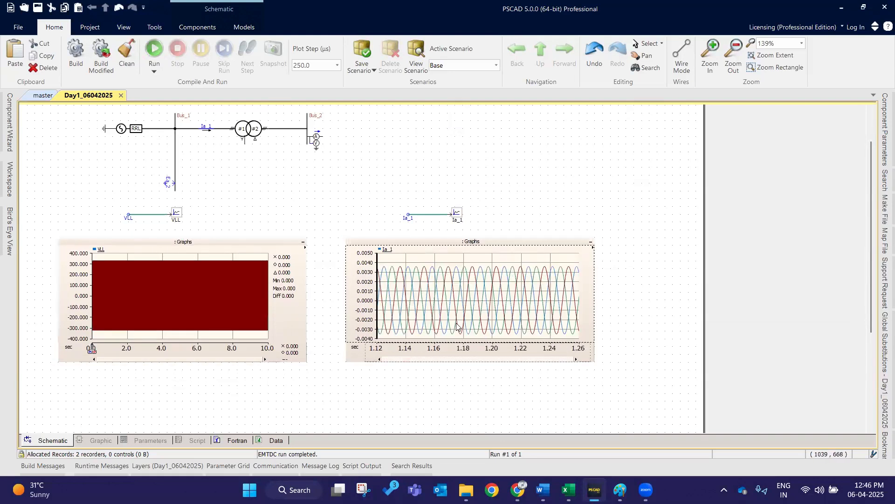
left_click_drag(401, 263, 487, 349)
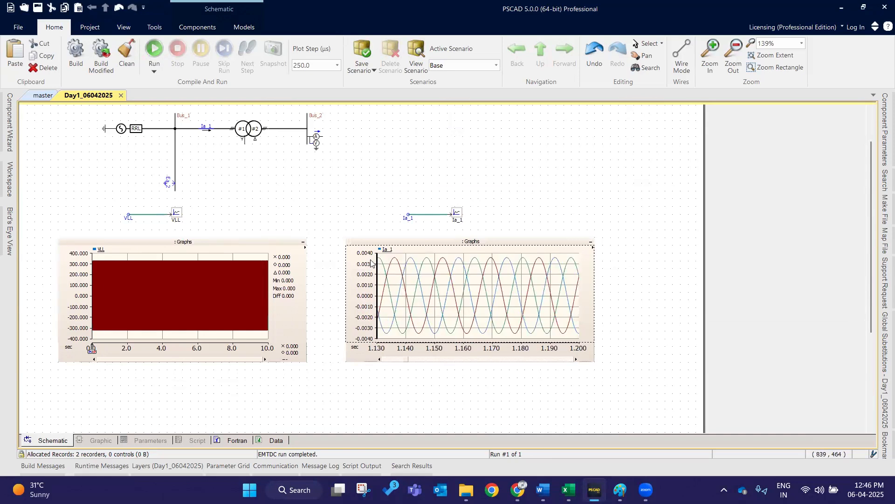
- Open the current meter's properties to check its signal name and close them
double_click(204, 130)
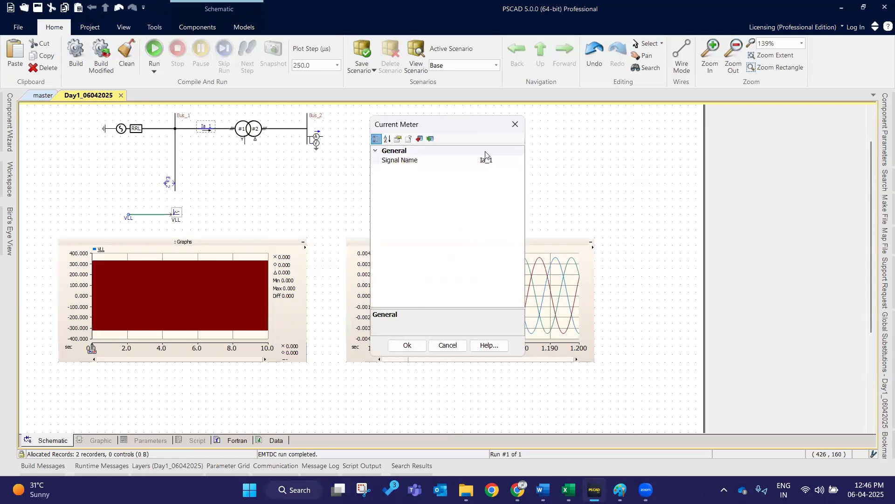
left_click(487, 160)
left_click(407, 345)
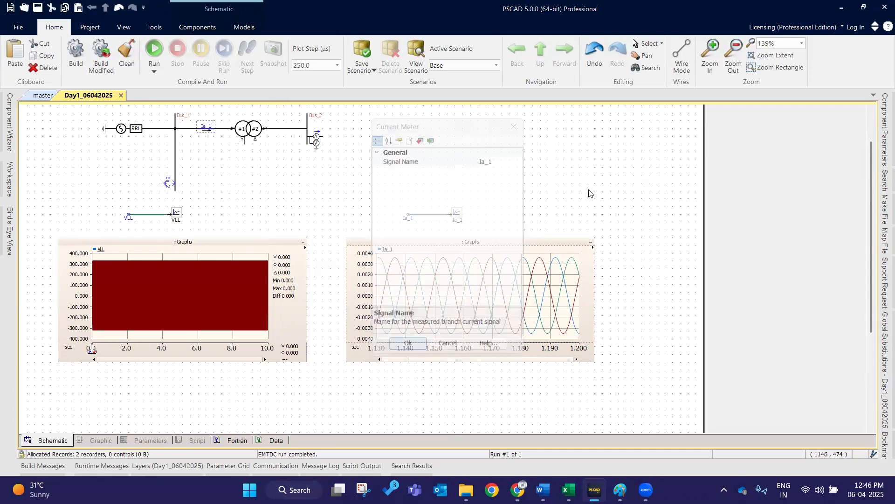
- Zoom into the VLL graph, then fit its horizontal and vertical axes to the data
left_click_drag(521, 239, 526, 246)
left_click(166, 272)
scroll(163, 270, "up", 3)
scroll(165, 266, "up", 3)
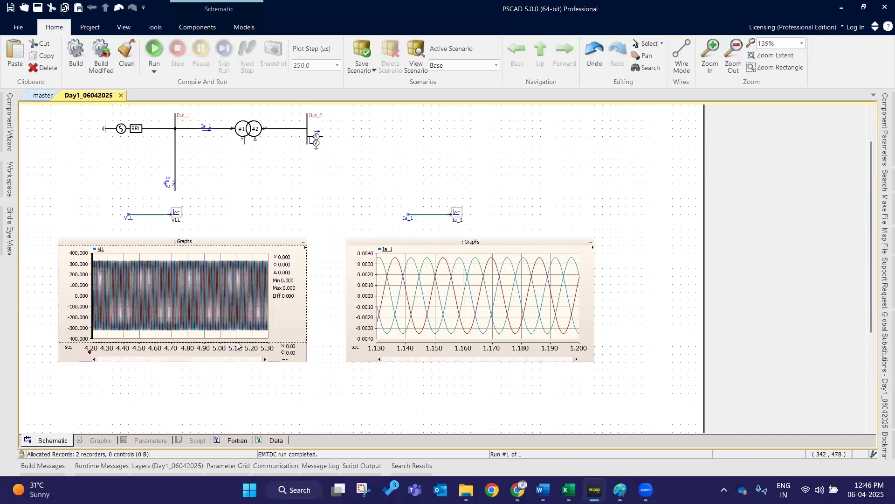
scroll(163, 265, "up", 1)
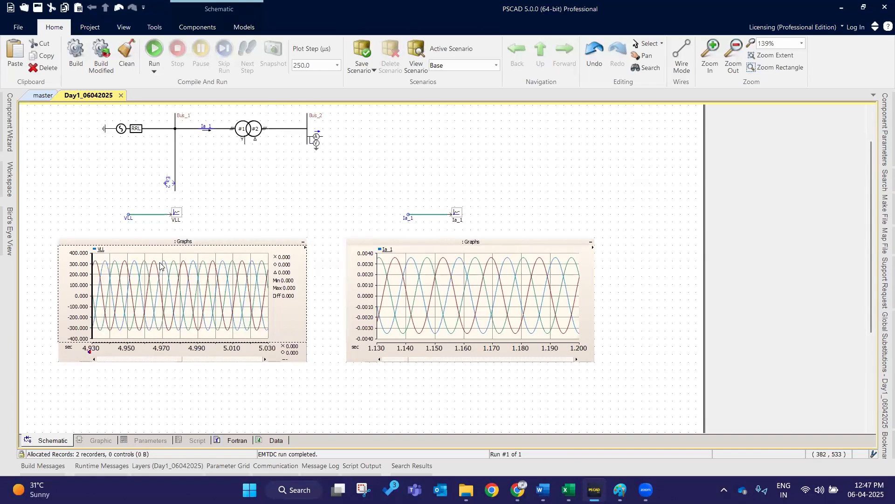
scroll(164, 289, "up", 1)
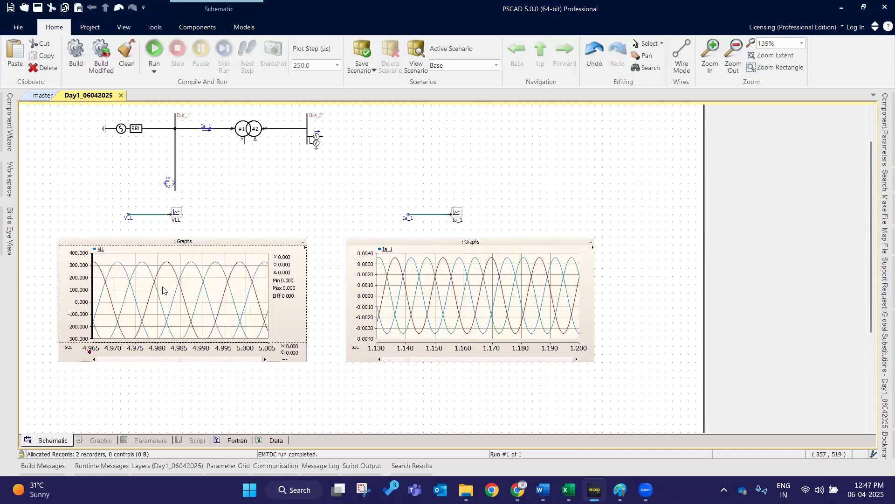
left_click(217, 242)
key("y")
key("x")
- Fit the Ia_1 graph's horizontal and vertical axes to its data
left_click(405, 250)
key("y")
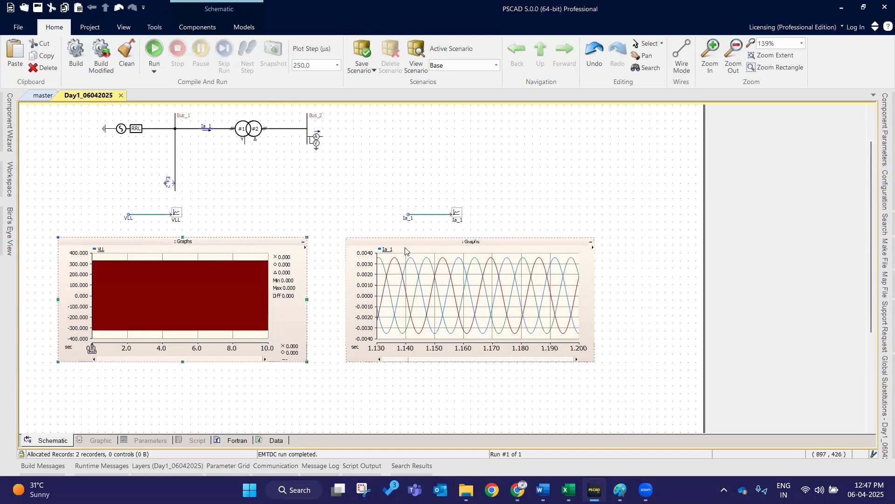
key("x")
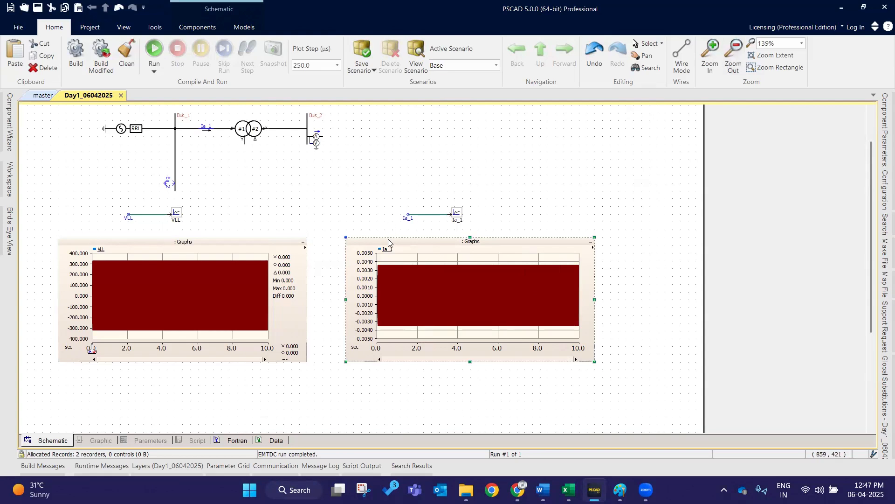
- Nudge the Ia_1 graph up and left, and zoom both graphs into short time windows
left_click_drag(392, 243, 382, 236)
left_click_drag(194, 257, 246, 336)
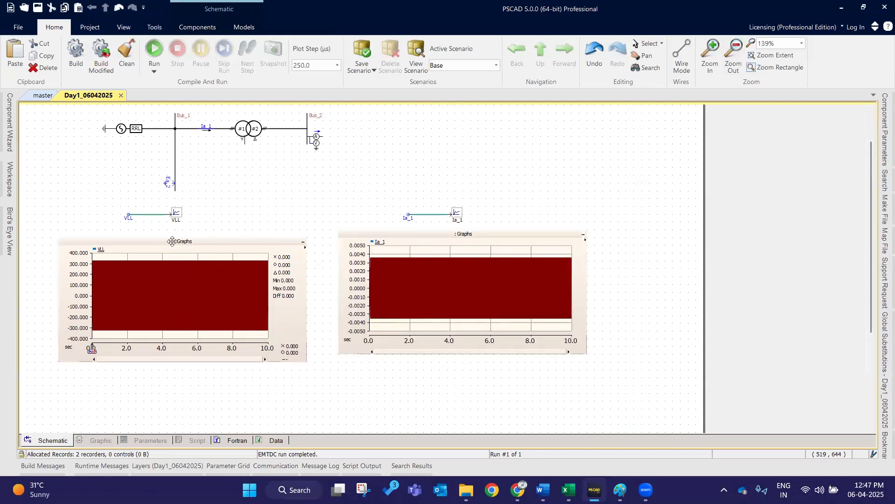
left_click_drag(164, 259, 228, 328)
left_click_drag(165, 257, 235, 323)
left_click_drag(167, 264, 203, 338)
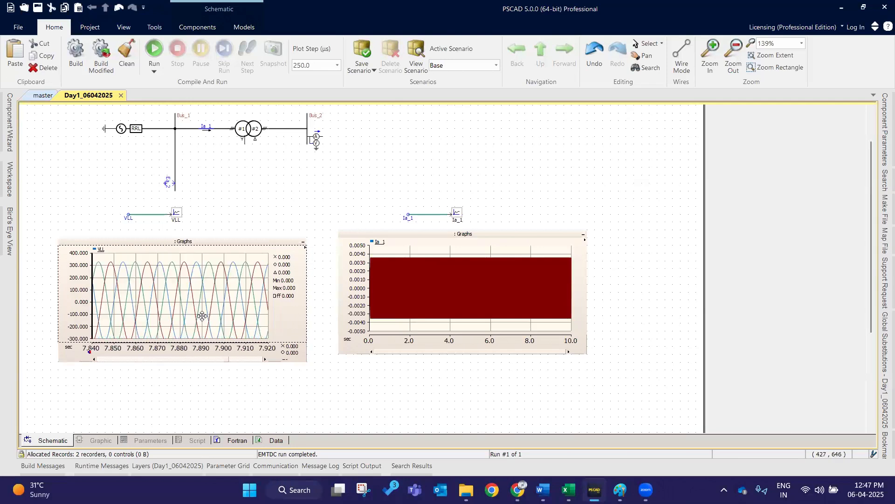
left_click_drag(400, 255, 440, 327)
left_click_drag(390, 249, 403, 327)
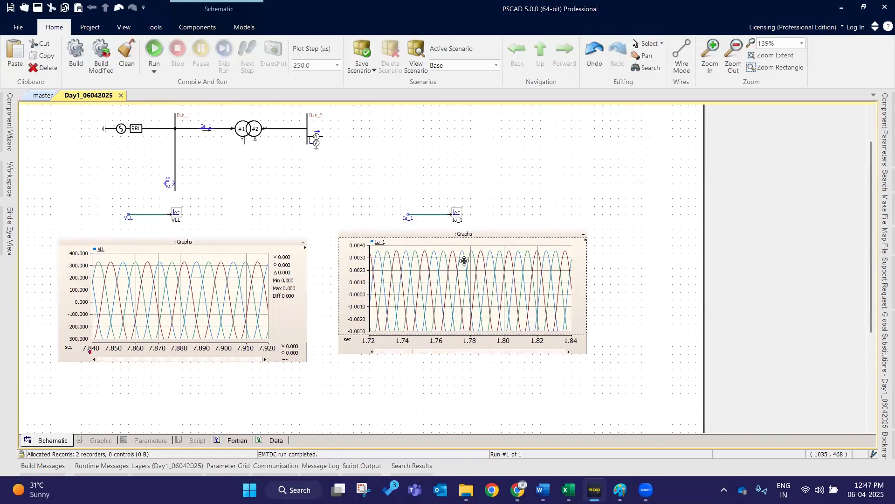
mouse_move(465, 261)
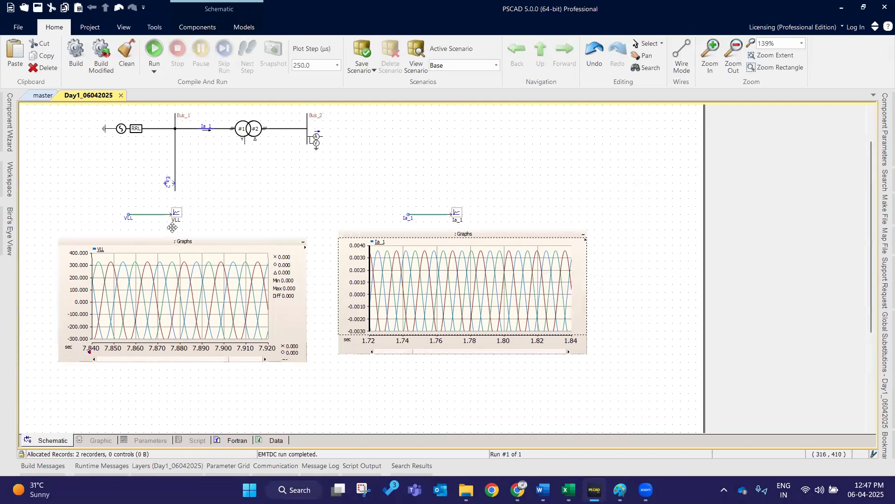
scroll(254, 200, "up", 1)
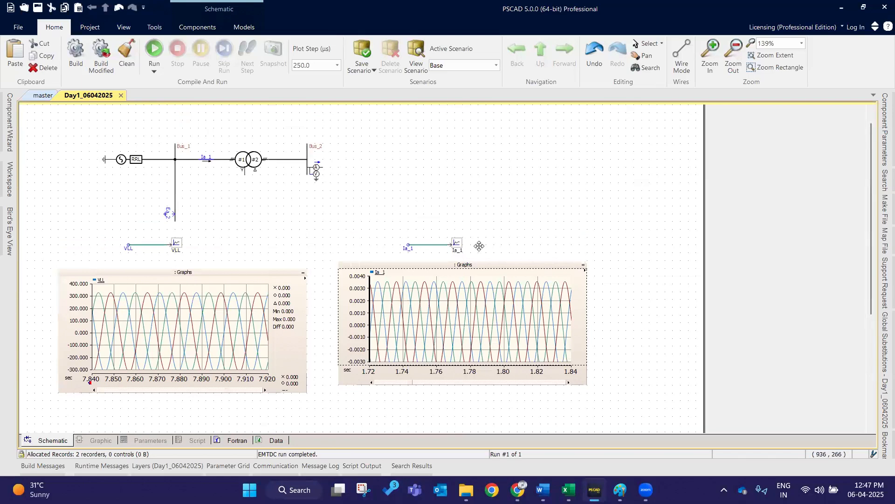
- Switch to the Excel notes to review the graph shortcut entries, then return to the schematic
left_click(569, 490)
left_click(211, 341)
left_click(212, 361)
left_click(568, 489)
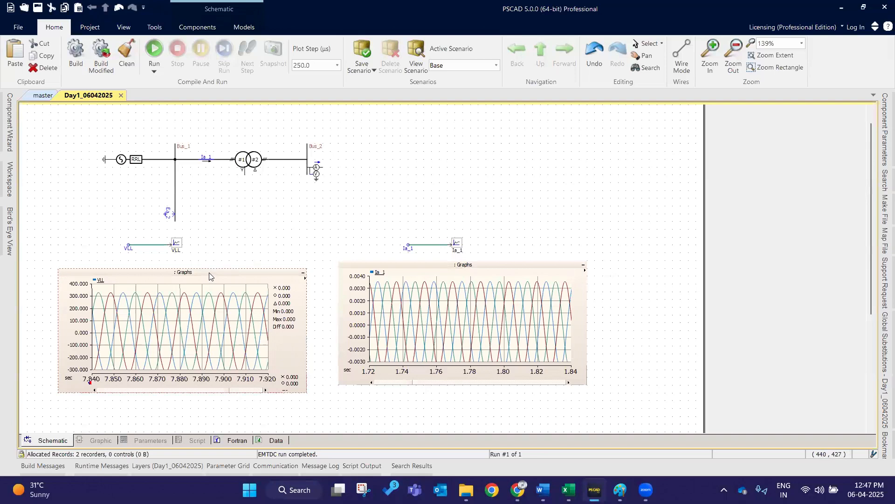
- Reset the VLL graph and place measurement markers on it to measure voltage values
left_click(209, 276)
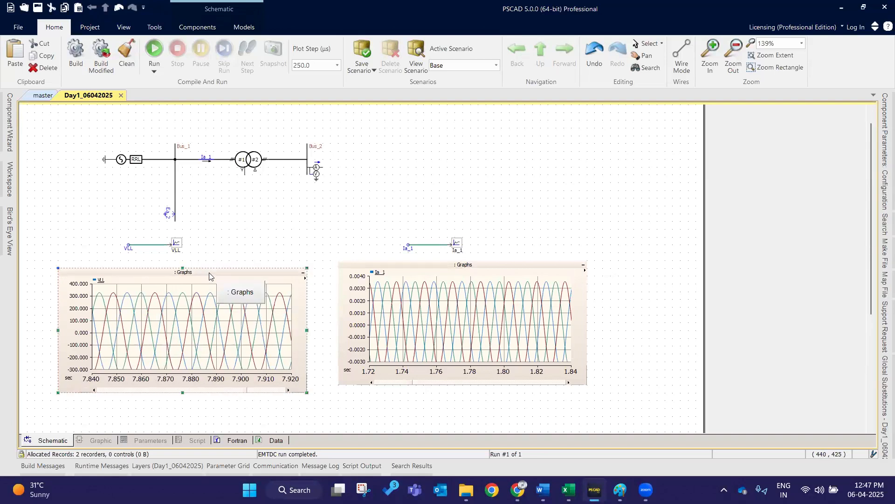
key("r")
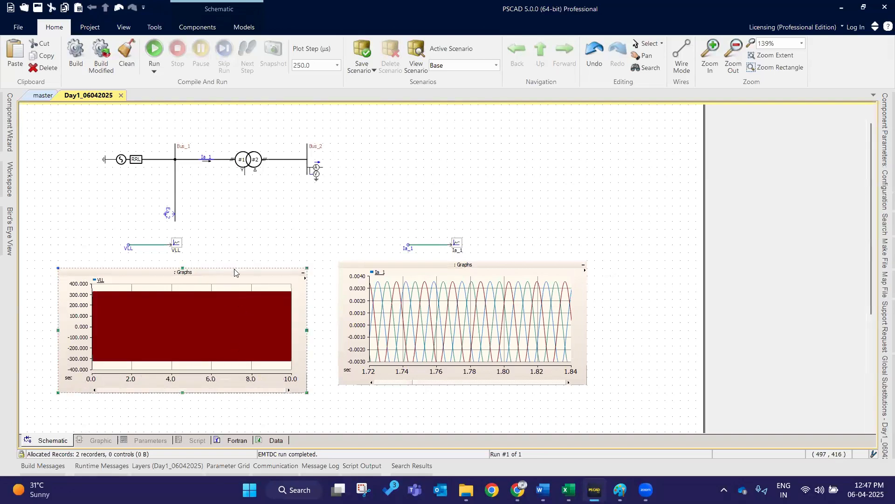
key("m")
mouse_move(93, 381)
left_mouse_down()
mouse_move(214, 382)
mouse_move(172, 382)
left_mouse_up()
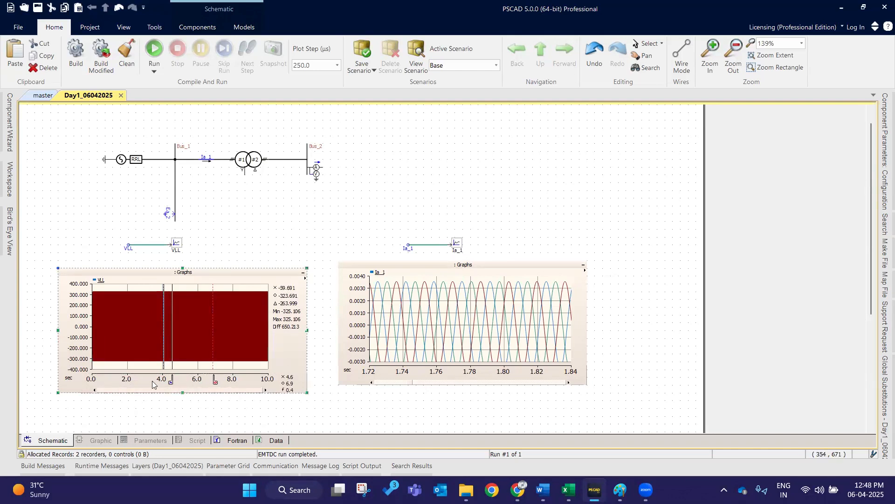
scroll(141, 367, "down", 3)
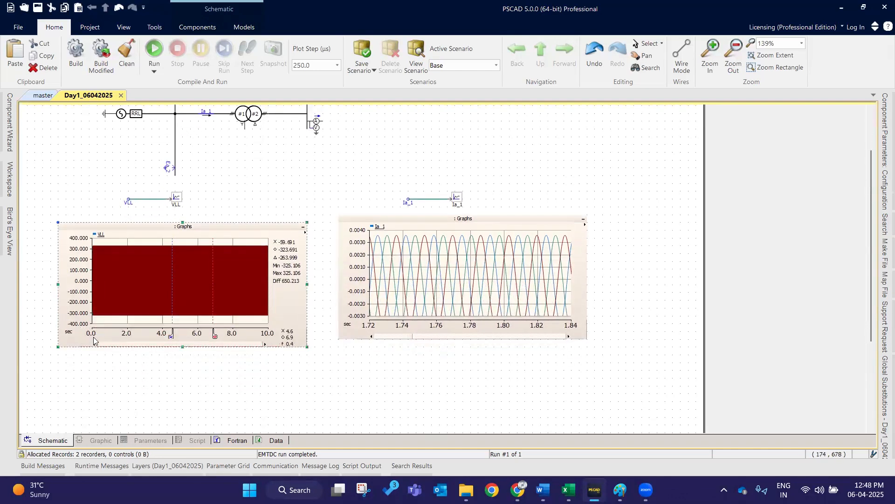
- Move the VLL graph's measurement markers to about 4.9 s and 7.3 s and open the graph's zoom toolbar
scroll(172, 334, "up", 3)
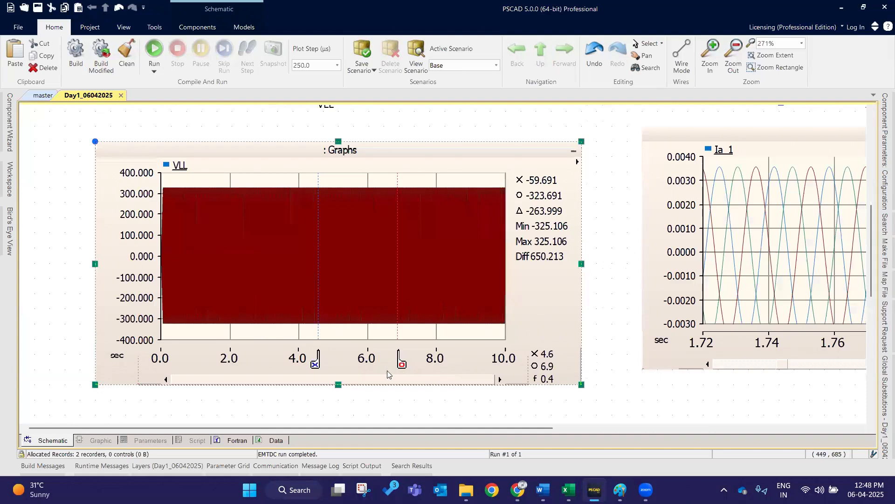
left_click_drag(400, 367, 412, 367)
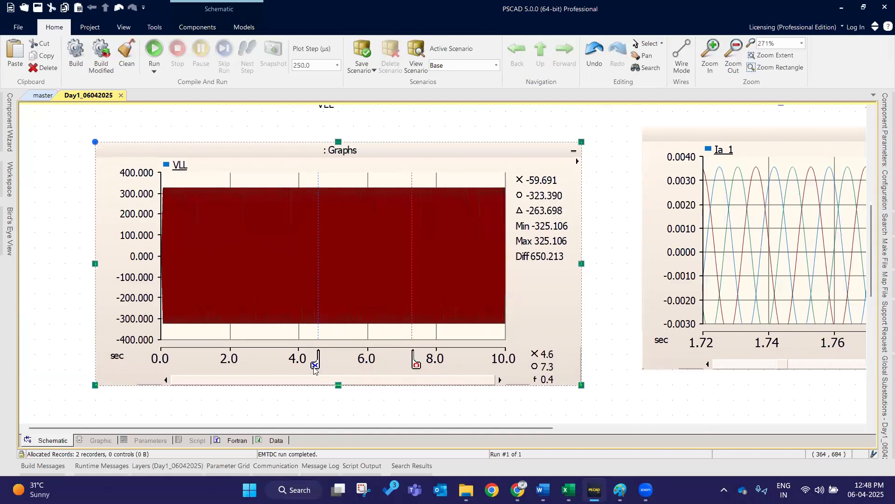
left_click_drag(333, 365, 326, 365)
mouse_move(249, 362)
left_mouse_down()
mouse_move(198, 359)
mouse_move(328, 363)
left_mouse_up()
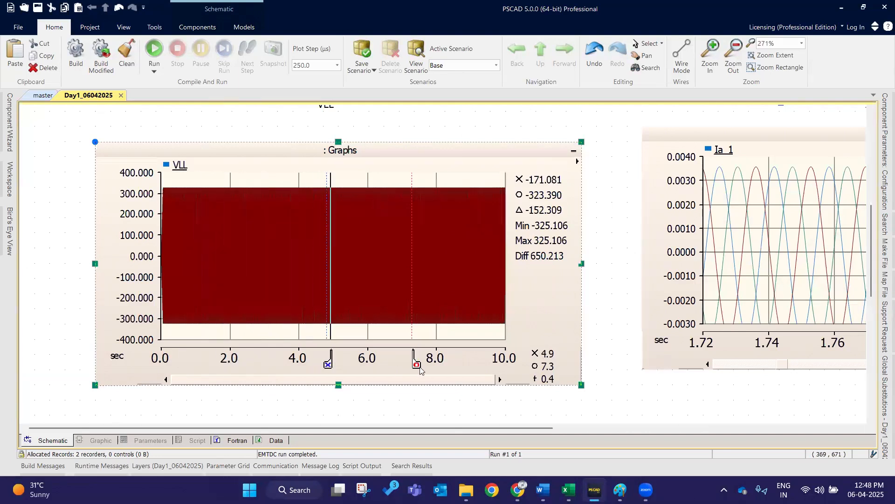
left_click_drag(417, 367, 415, 364)
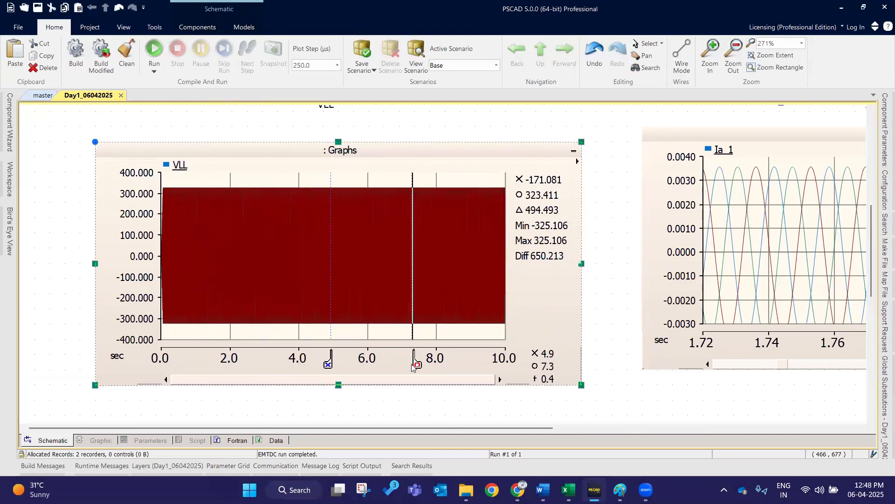
left_click(390, 130)
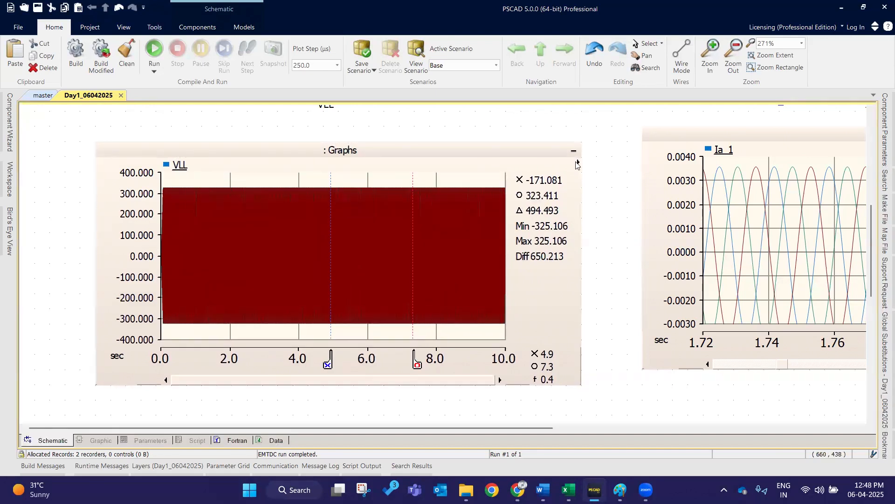
left_click(577, 163)
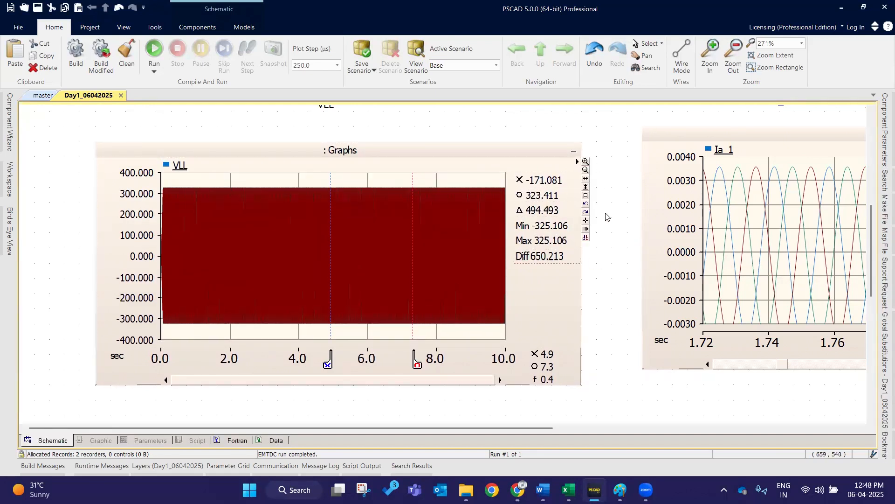
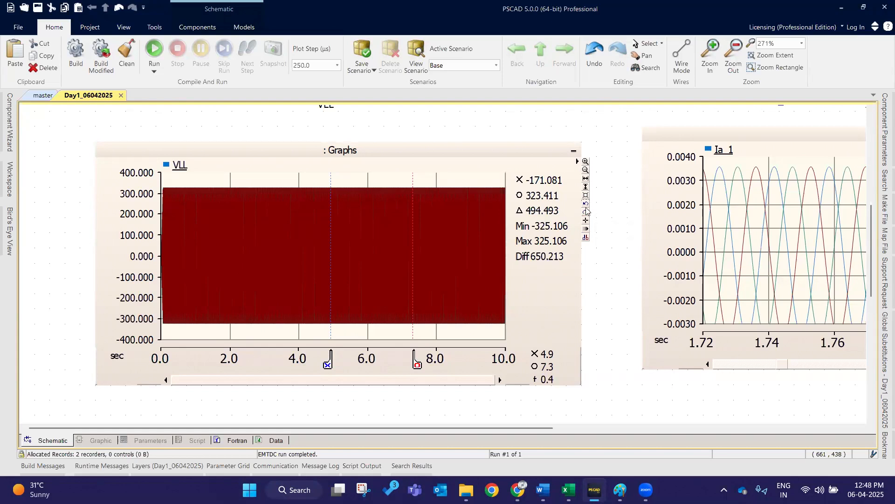
- Zoom into the VLL graph around 5.87 s to see individual waveform crossings
left_click(341, 231)
scroll(321, 228, "up", 6)
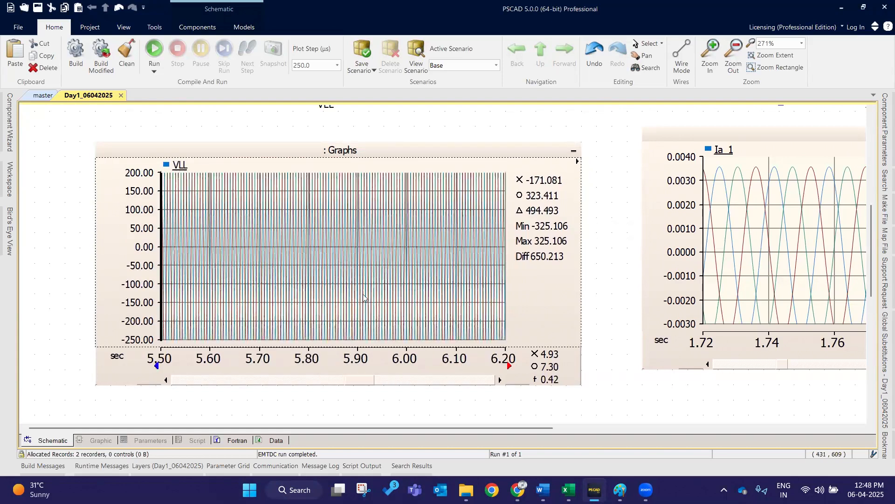
scroll(384, 230, "up", 4)
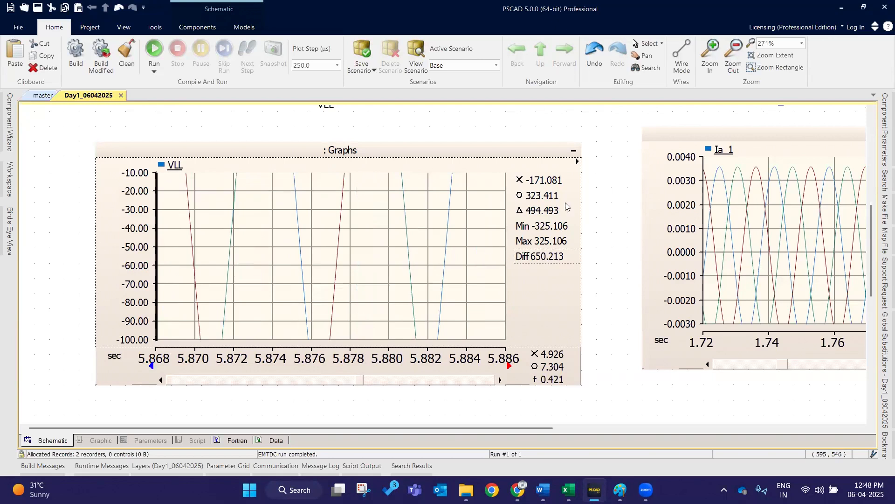
- Use the VLL graph's zoom toolbar to reset the view to full range and return to the previous zoom
left_click(578, 162)
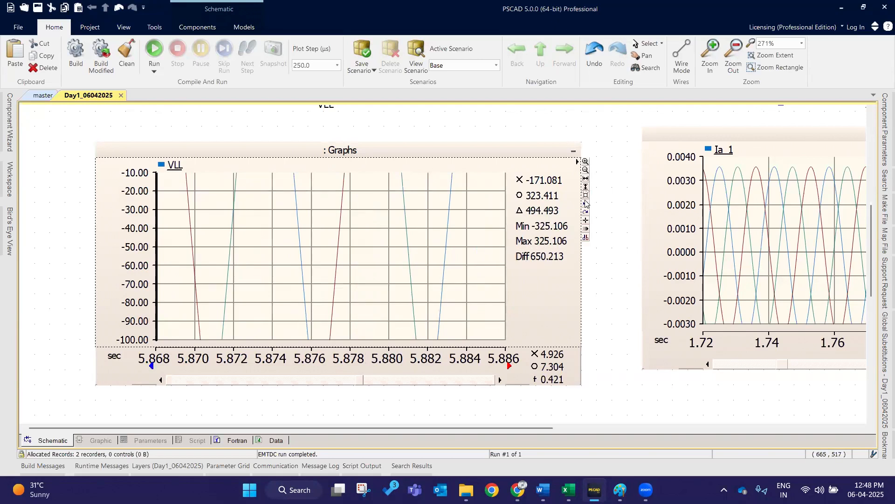
left_click(585, 205)
left_click(585, 205)
left_click(585, 206)
left_click(585, 205)
left_click(585, 206)
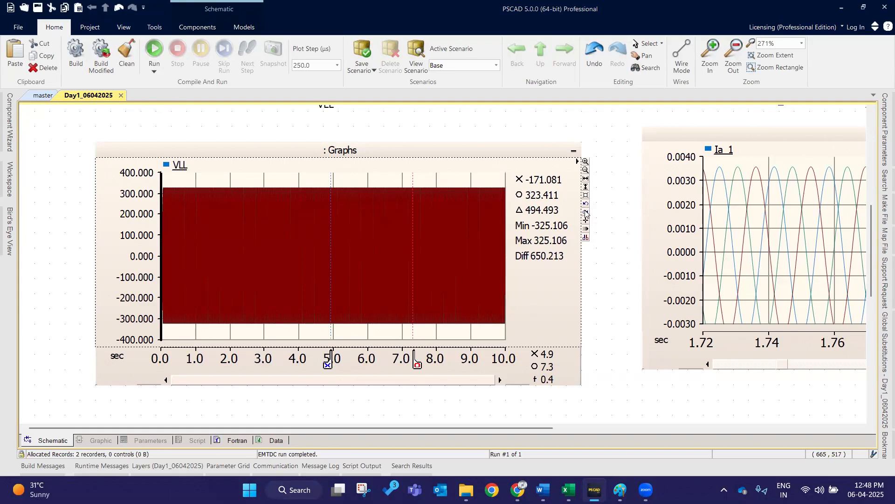
left_click(586, 213)
left_click(586, 213)
left_click(587, 212)
left_click(586, 212)
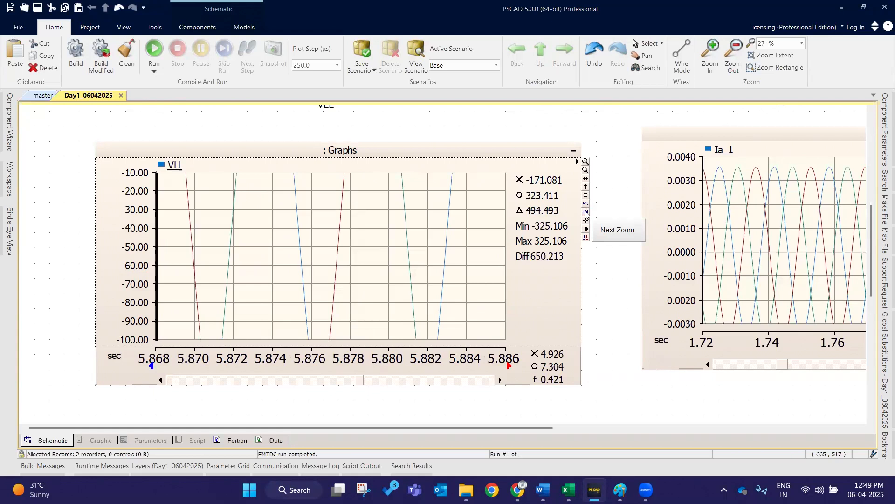
- Toggle the VLL graph's markers off and back on, then reset the graph to its full time range
left_click(587, 239)
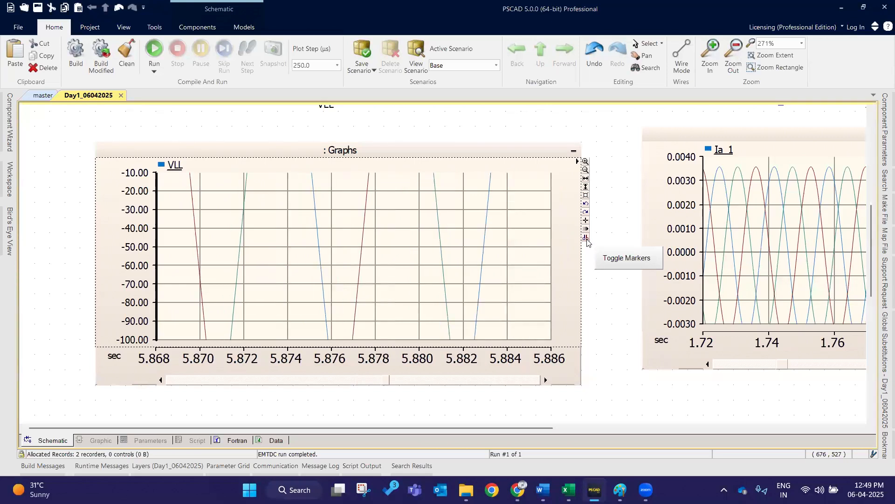
left_click(586, 240)
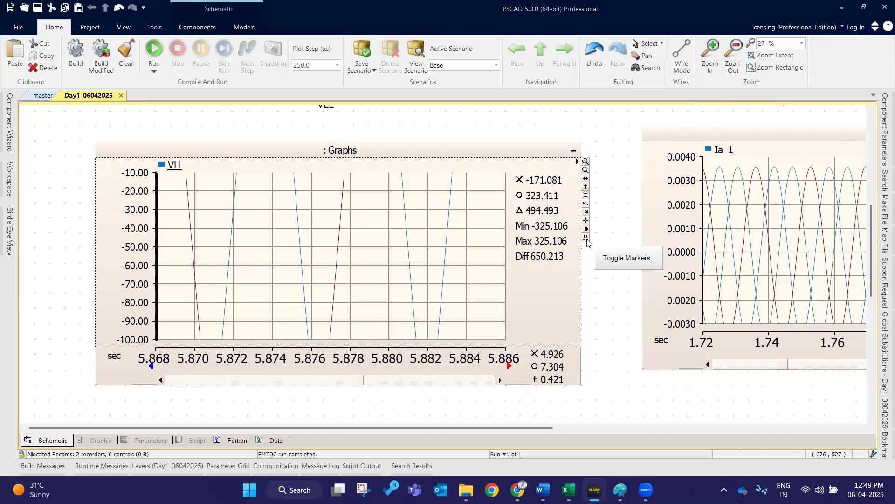
left_click(587, 197)
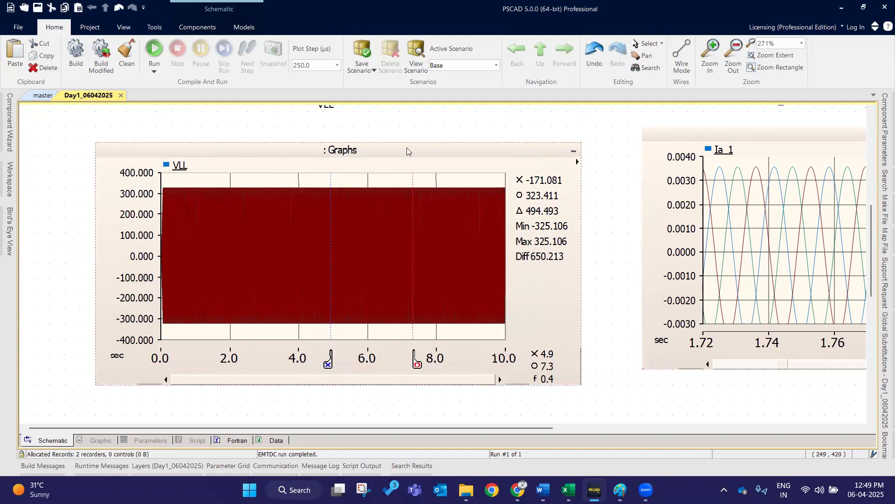
left_click(578, 164)
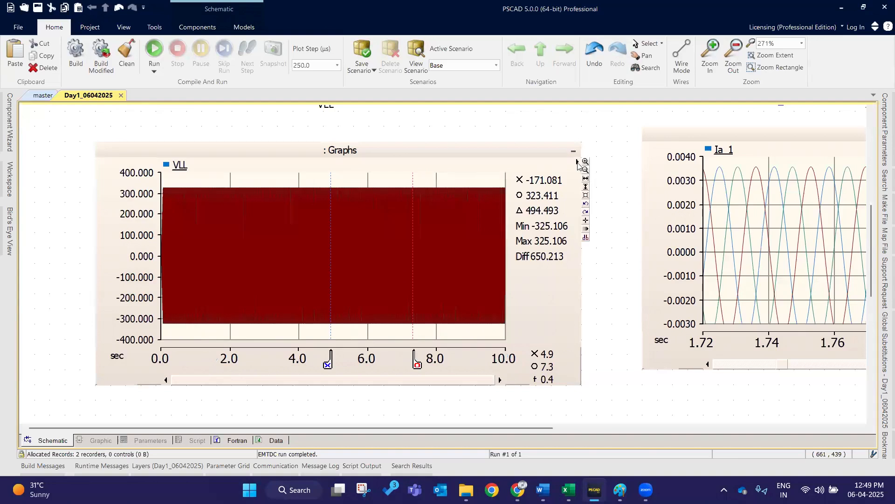
left_click(577, 162)
left_click(578, 162)
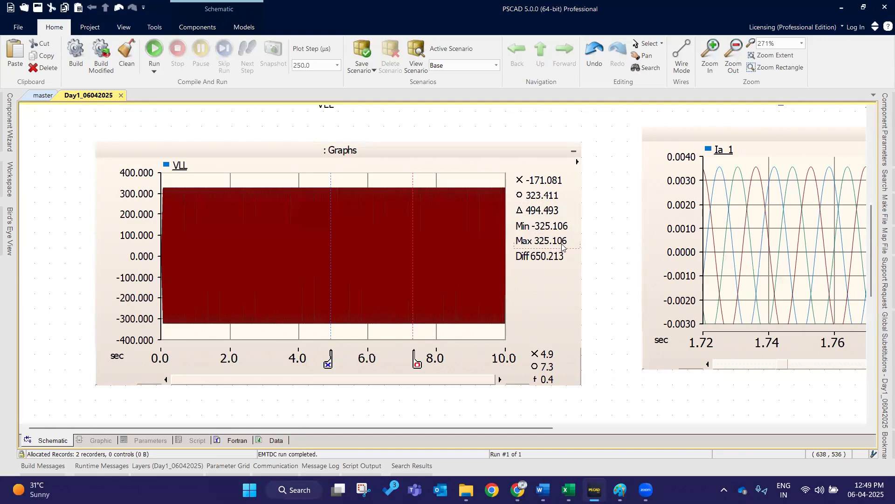
- Inspect the three-phase voltage source's Signal Parameters in its properties dialog
scroll(419, 270, "up", 8)
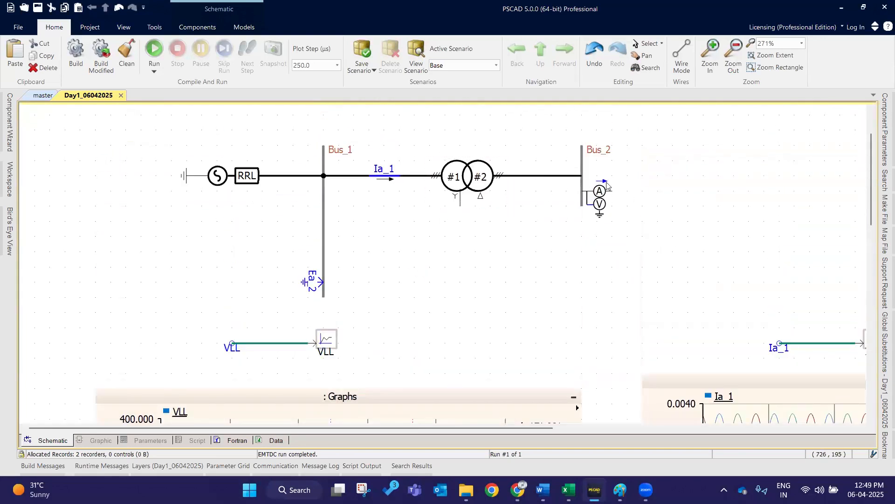
double_click(236, 175)
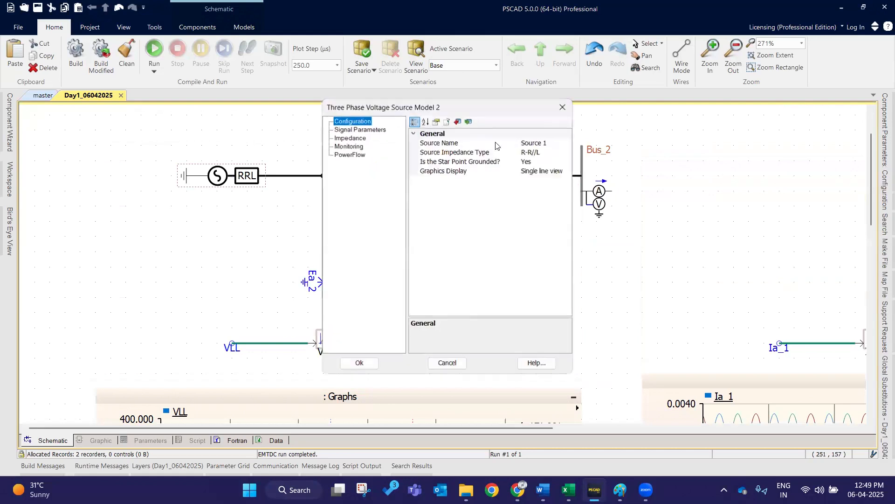
left_click(360, 130)
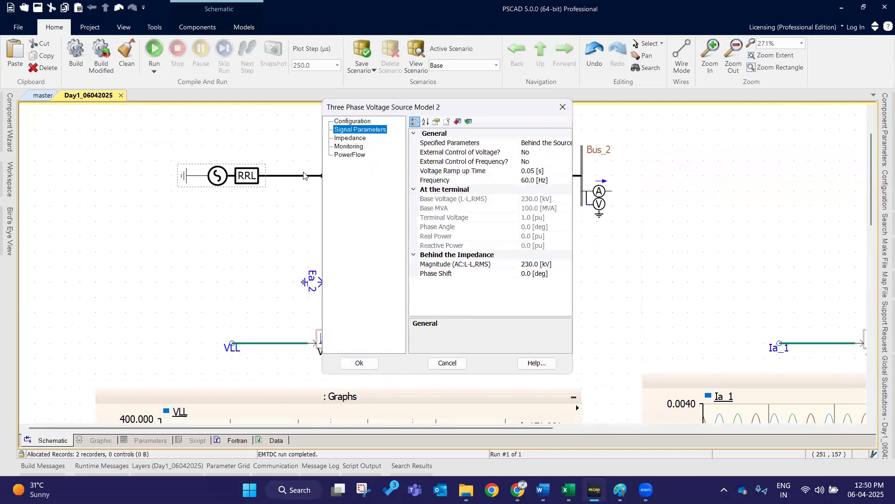
left_click(359, 363)
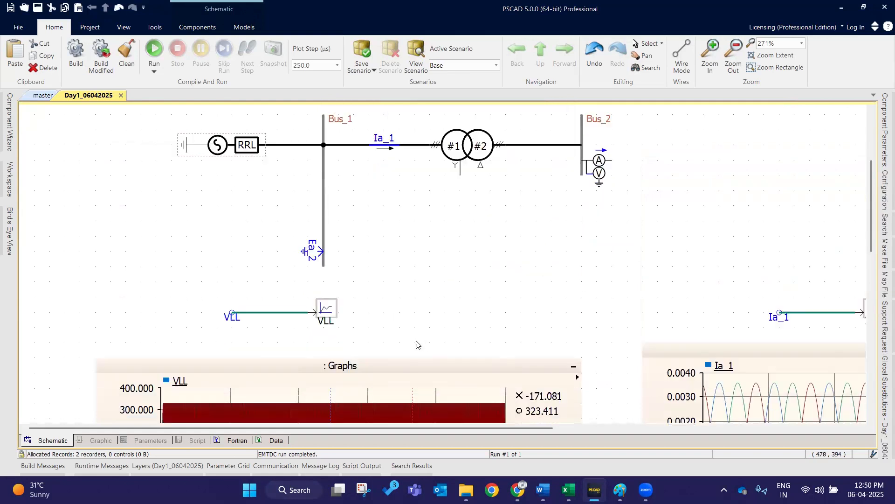
scroll(416, 340, "down", 5)
scroll(393, 331, "up", 5)
double_click(249, 179)
left_click(345, 131)
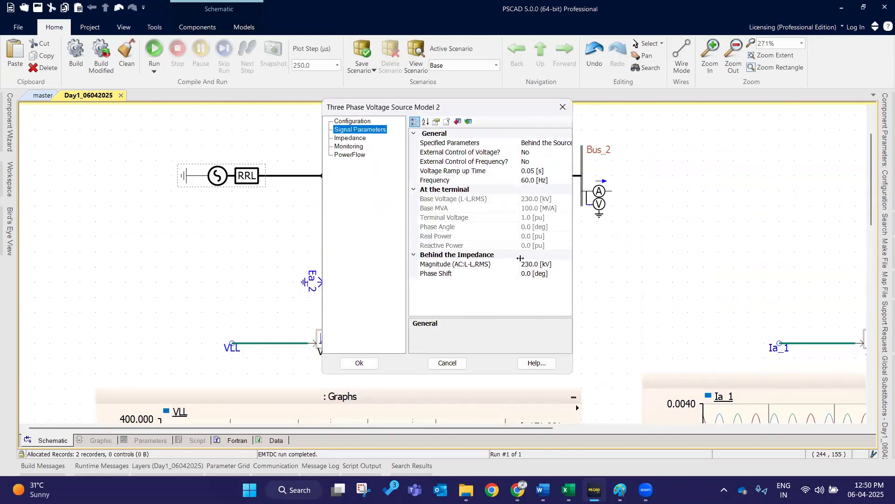
left_click(358, 363)
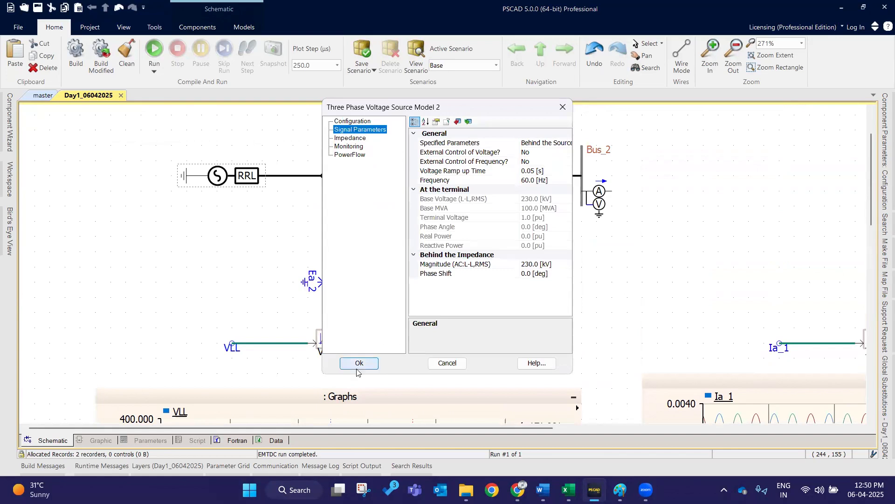
scroll(513, 278, "down", 5)
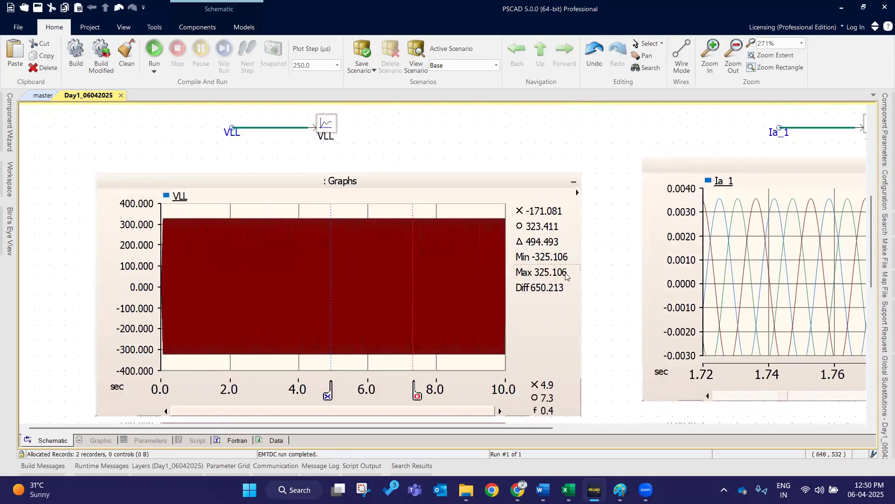
scroll(560, 273, "up", 5)
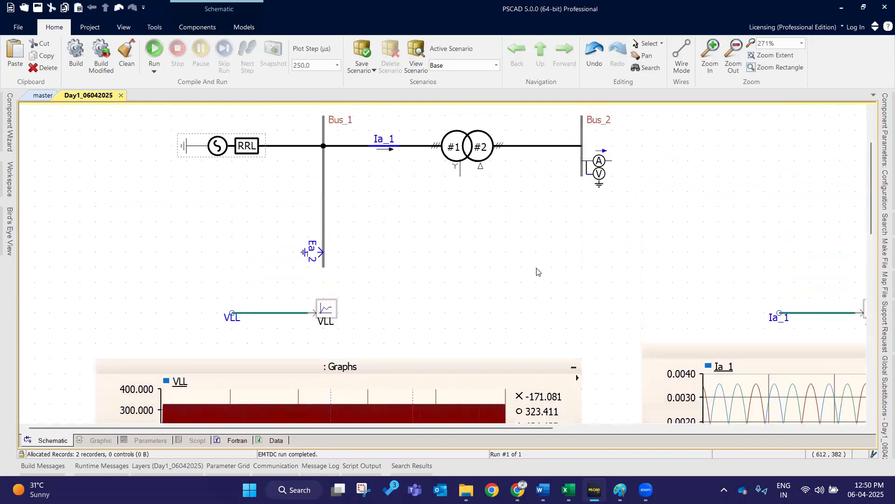
scroll(394, 281, "down", 3)
scroll(333, 266, "up", 6)
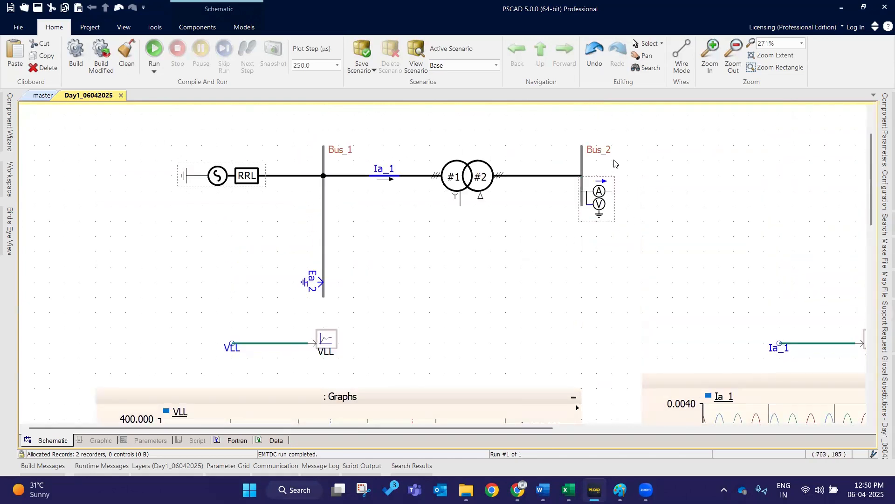
scroll(583, 210, "down", 5)
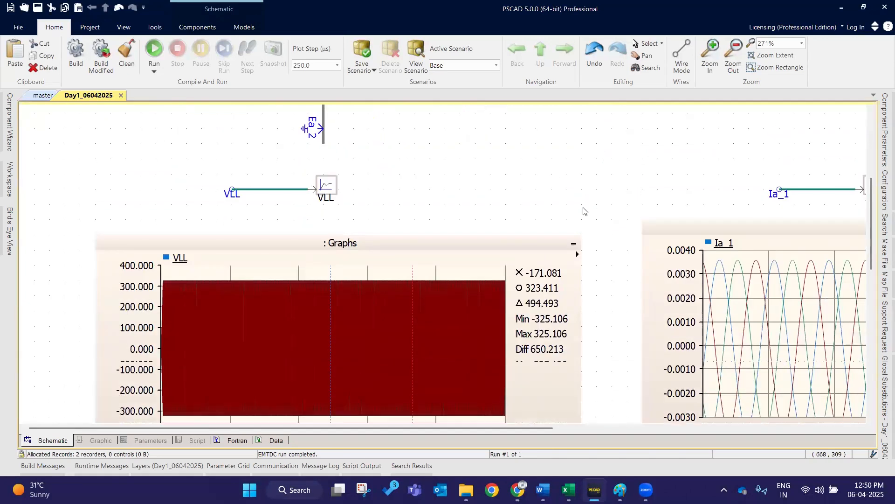
scroll(584, 211, "down", 3)
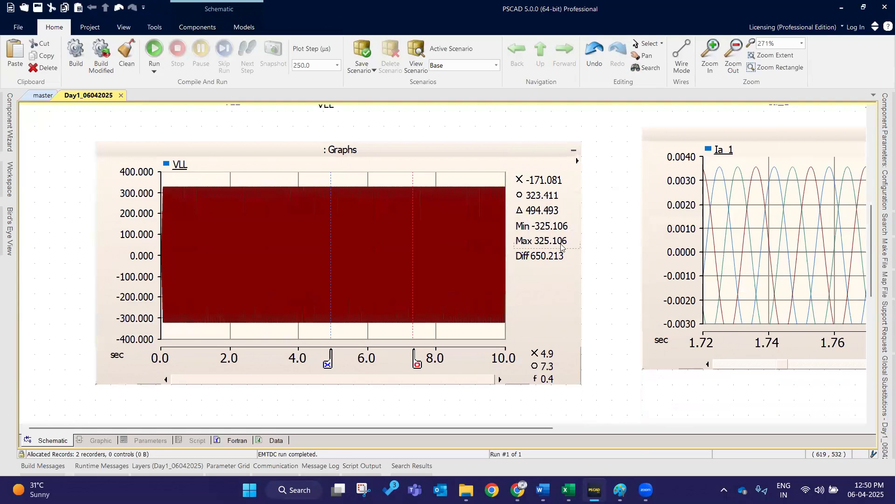
- Switch to the Excel notes and enter 230 in cell H78
left_click(569, 490)
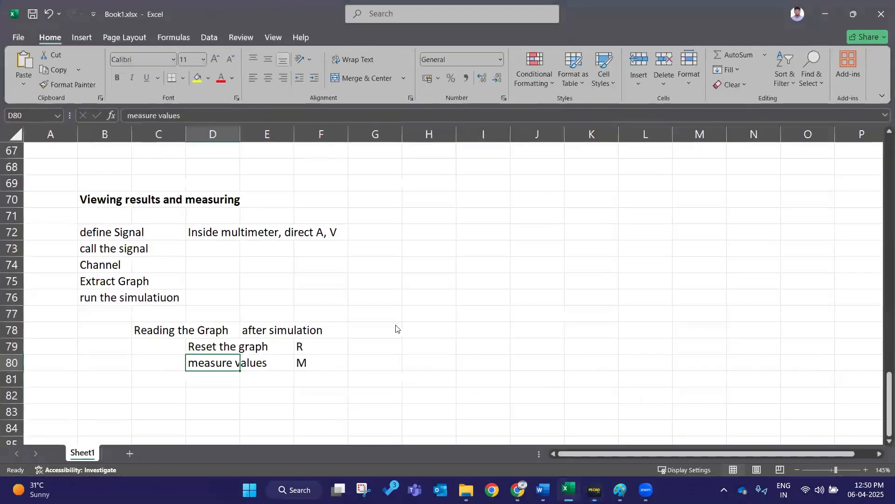
double_click(437, 328)
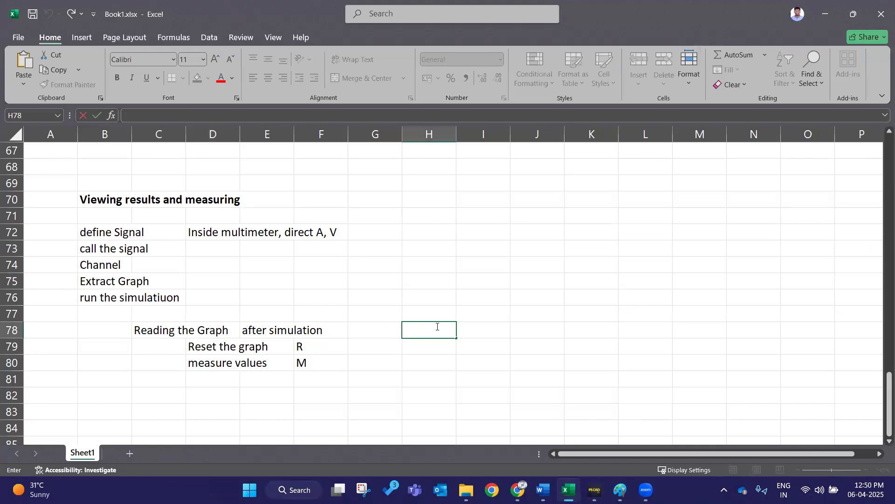
type("230")
key("Return")
- In H79, enter a formula dividing H78 by the square root of 3
type("=")
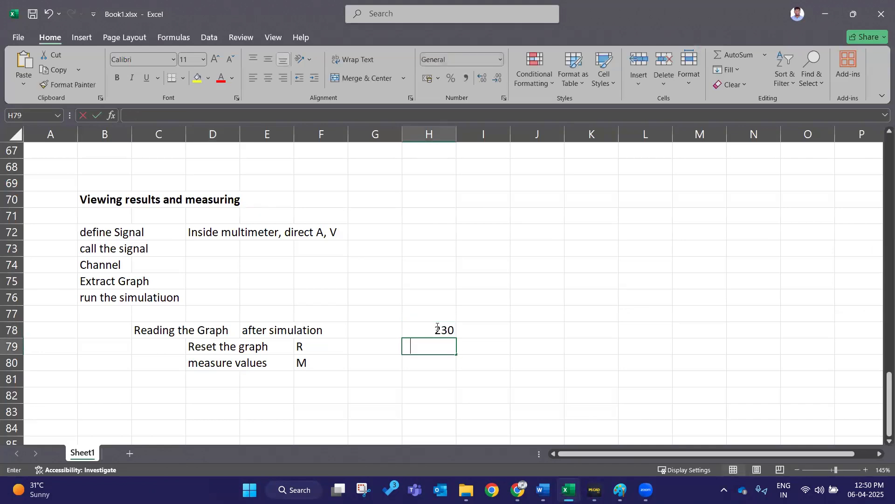
left_click(438, 329)
type("/")
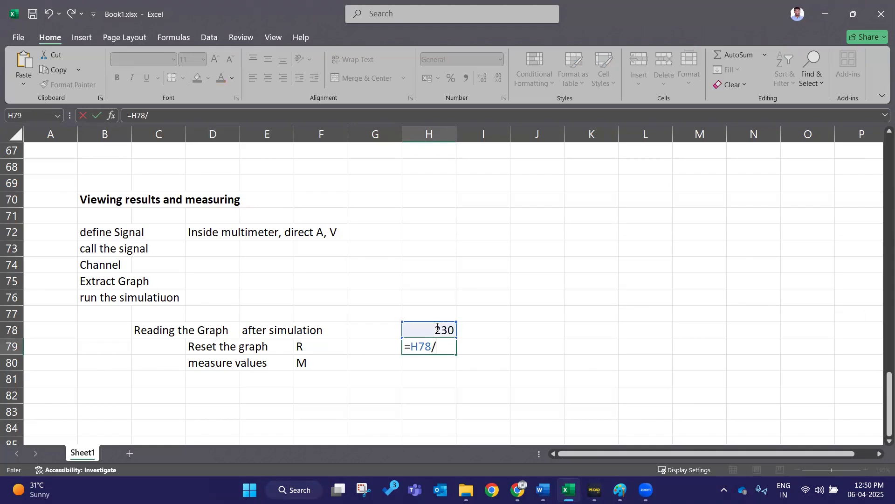
type("sq")
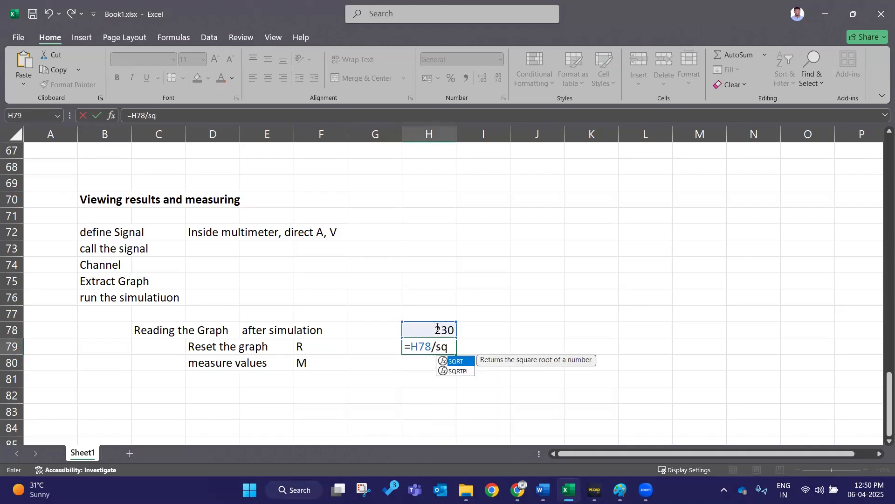
type("rt(3")
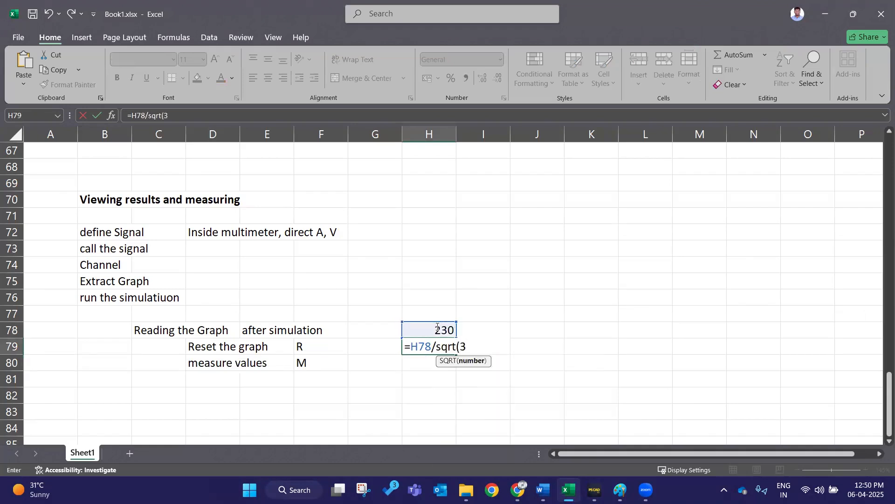
key("Return")
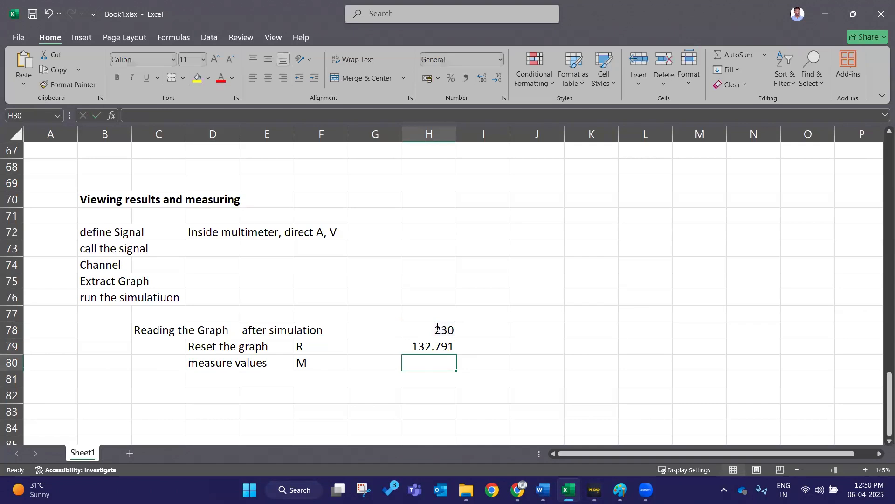
- In H80, enter a formula multiplying H79 by the square root of 2
type("=")
key("Up")
type("*")
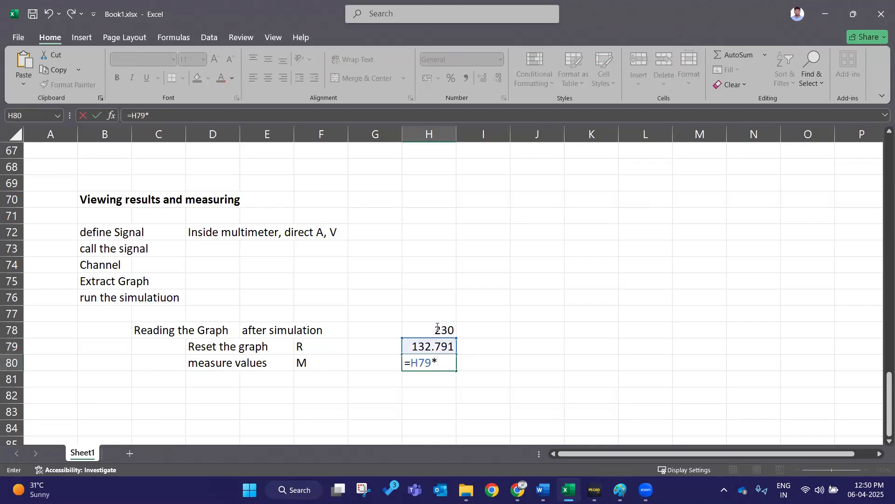
type("sqr")
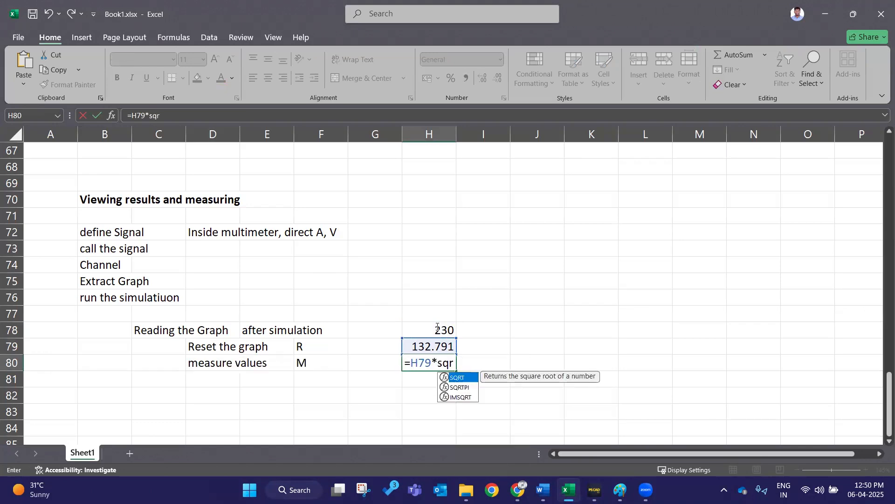
type("t(20")
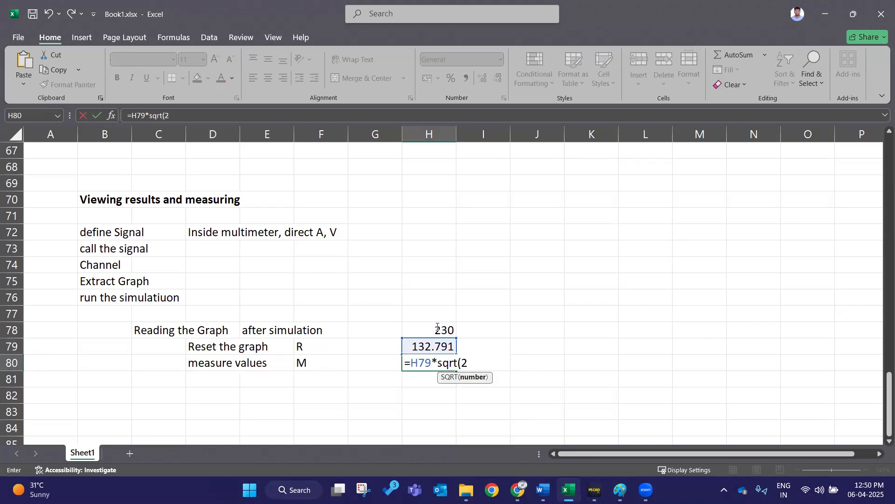
key("Return")
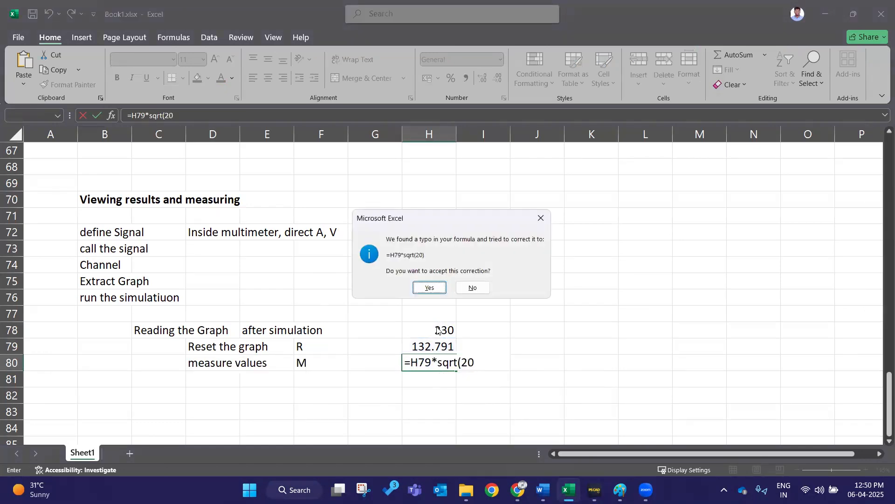
key("Return")
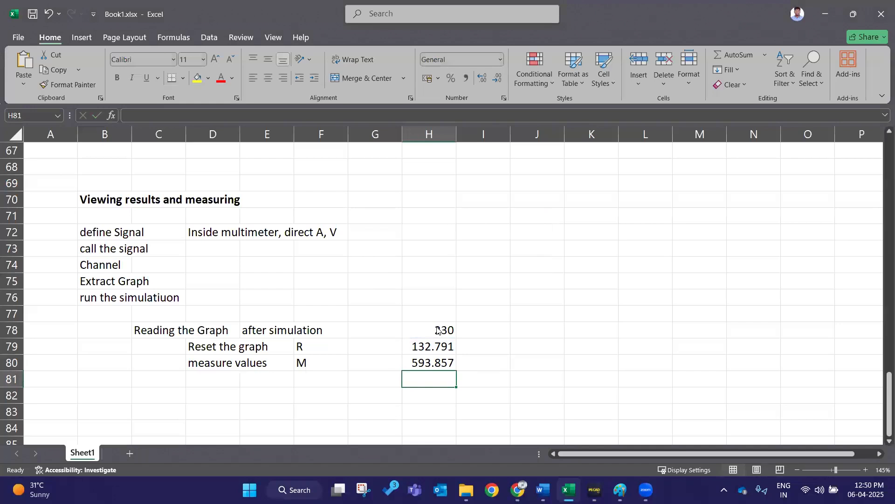
double_click(436, 362)
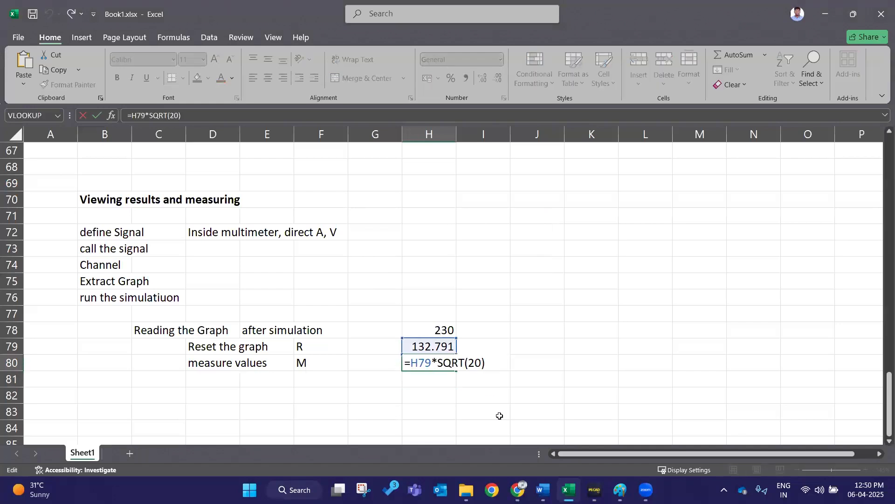
key("Left")
key("BackSpace")
key("Return")
left_click(487, 358)
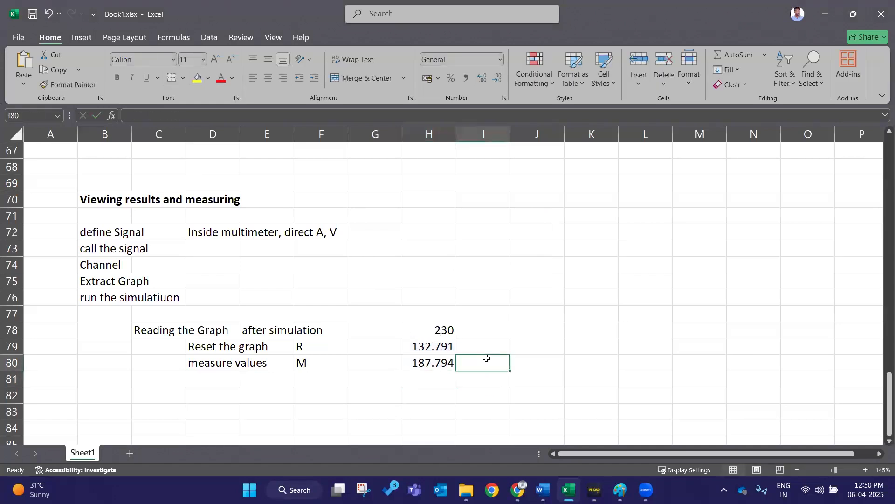
- Switch to the schematic and inspect the transformer's Winding Voltages settings in its properties dialog
left_click(485, 344)
left_click(557, 308)
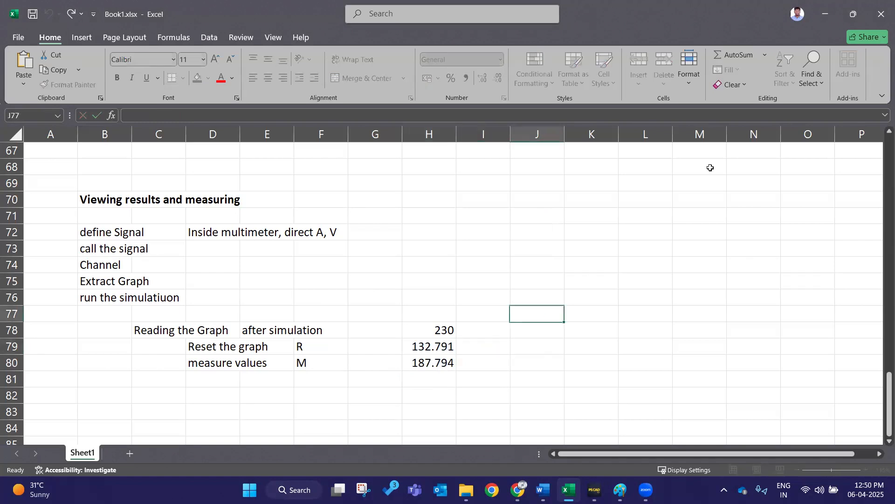
left_click(854, 14)
key("alt+Tab")
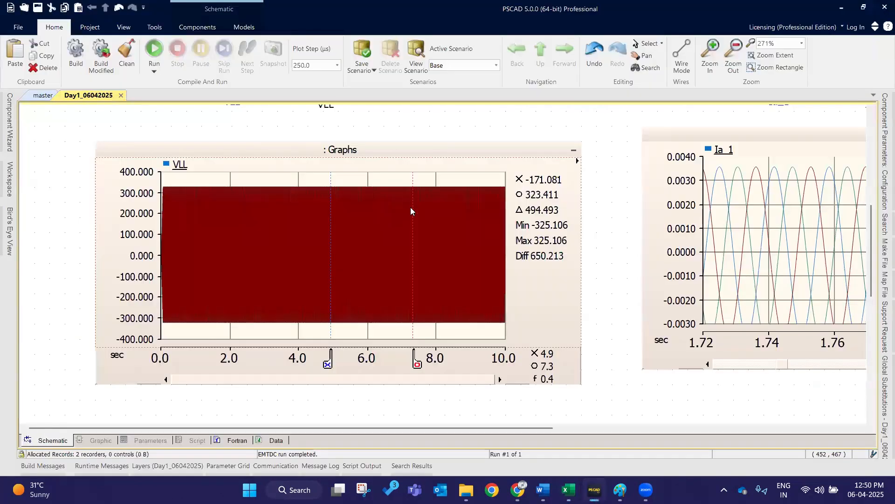
scroll(406, 208, "up", 5)
double_click(491, 155)
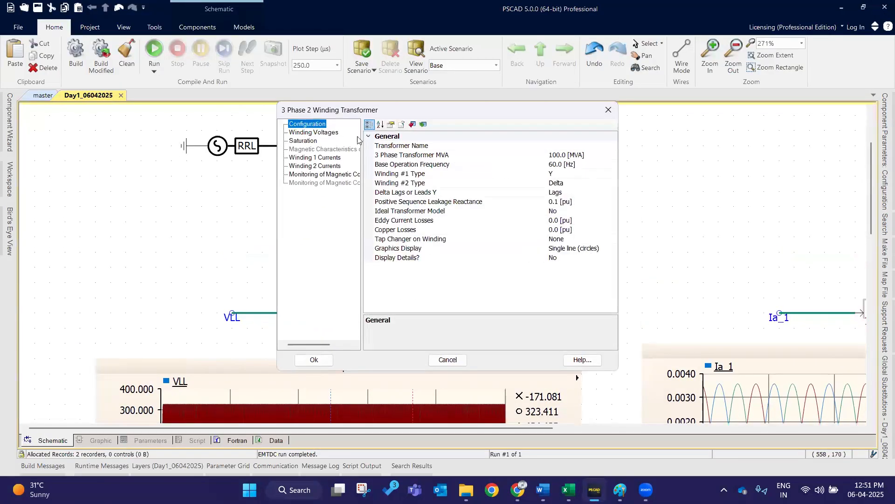
left_click(312, 132)
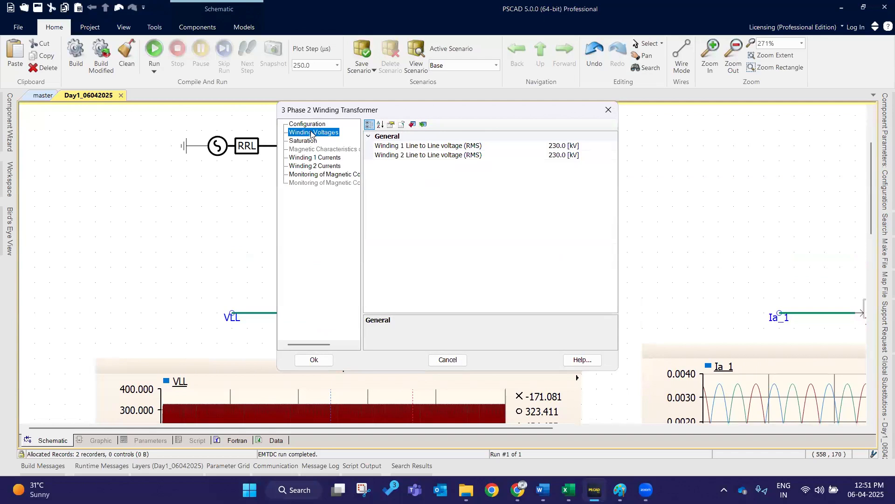
left_click(433, 156)
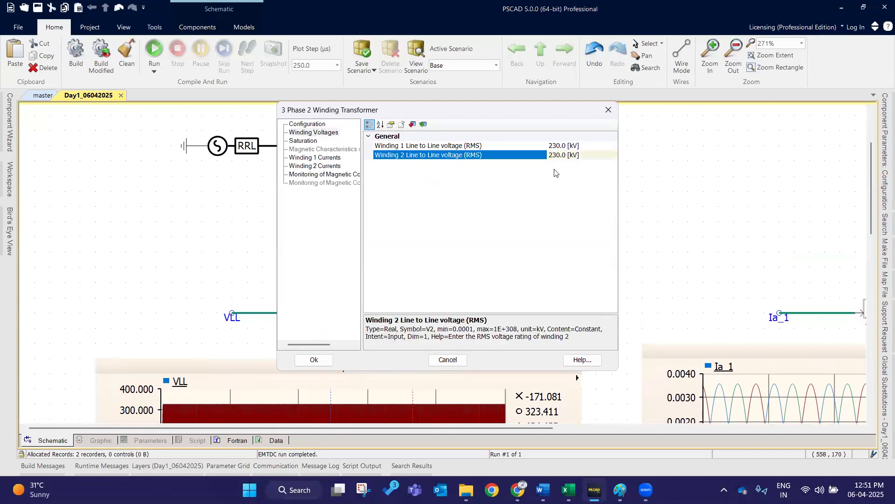
left_click(608, 111)
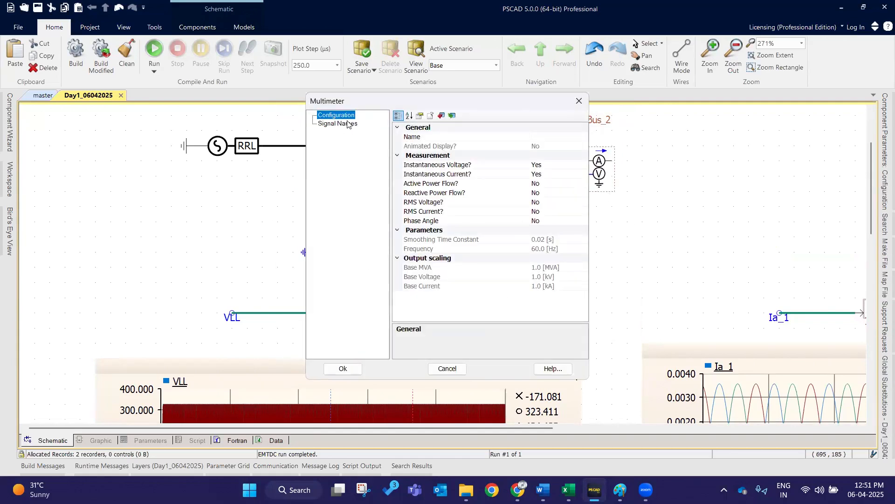
- Review the multimeter's Signal Names entries in its properties dialog and close it
left_click(348, 123)
left_click(552, 147)
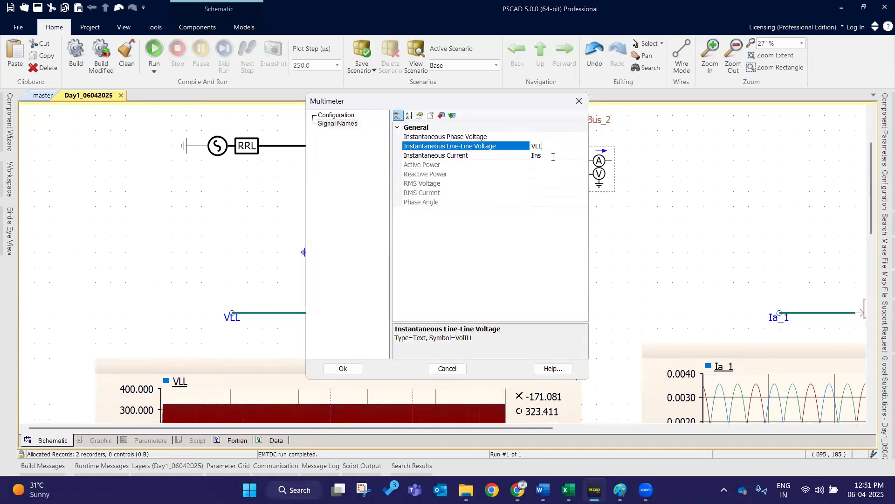
key("Down")
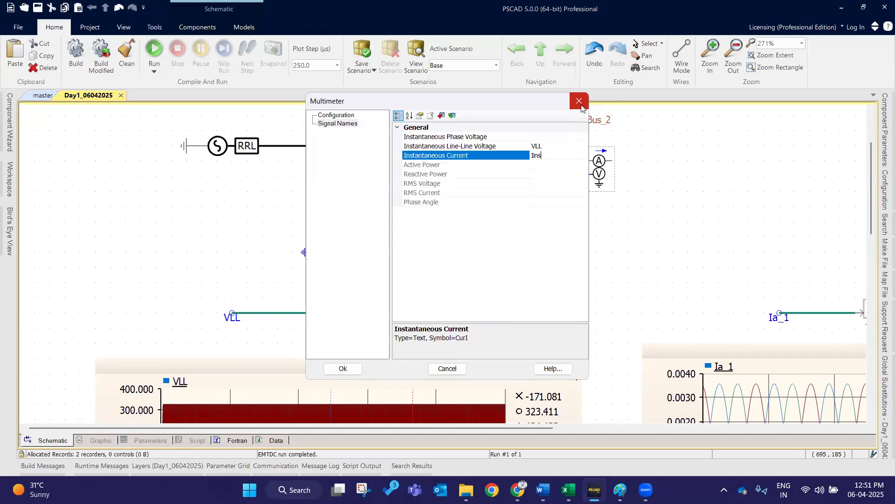
left_click(582, 107)
- Switch to the Excel notes, check the H80 formula, and set H78 to 400
scroll(632, 220, "down", 5)
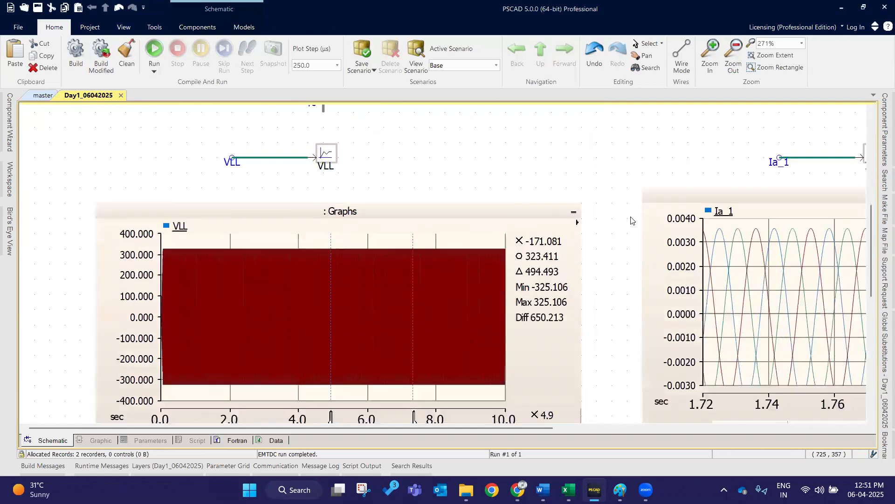
scroll(632, 220, "down", 2)
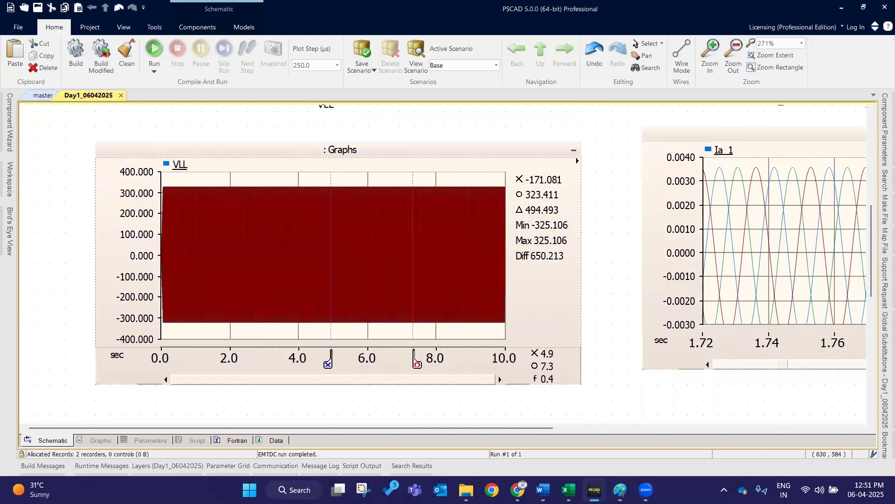
left_click(568, 489)
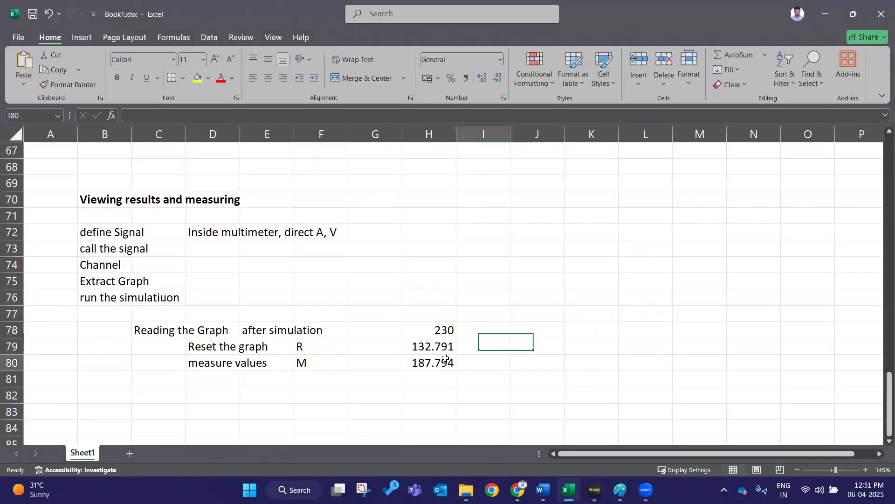
left_click(446, 359)
double_click(445, 360)
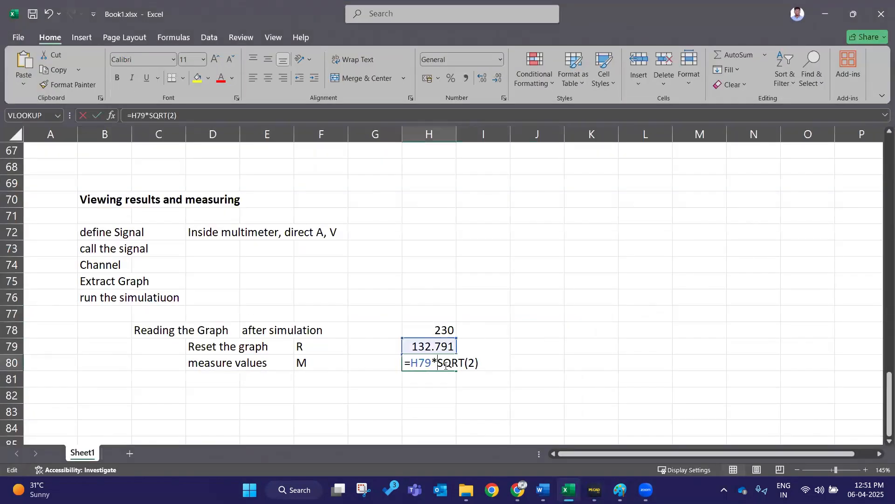
left_click(544, 388)
left_click(437, 329)
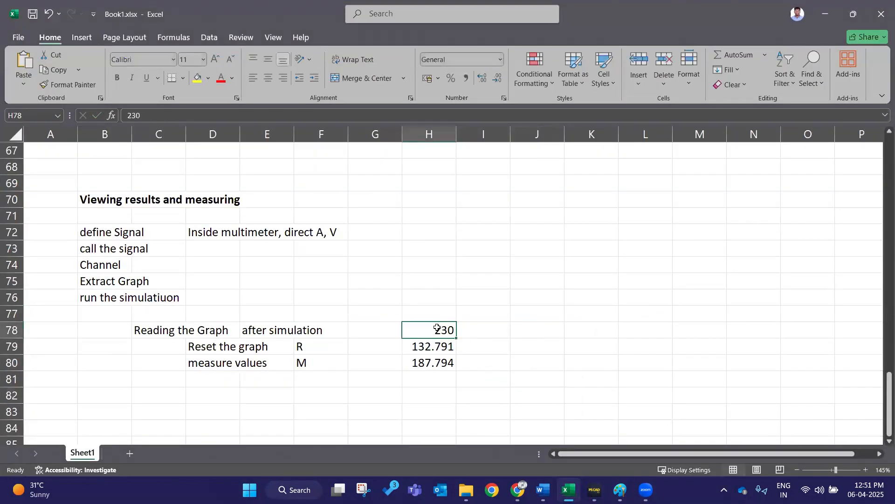
type("400")
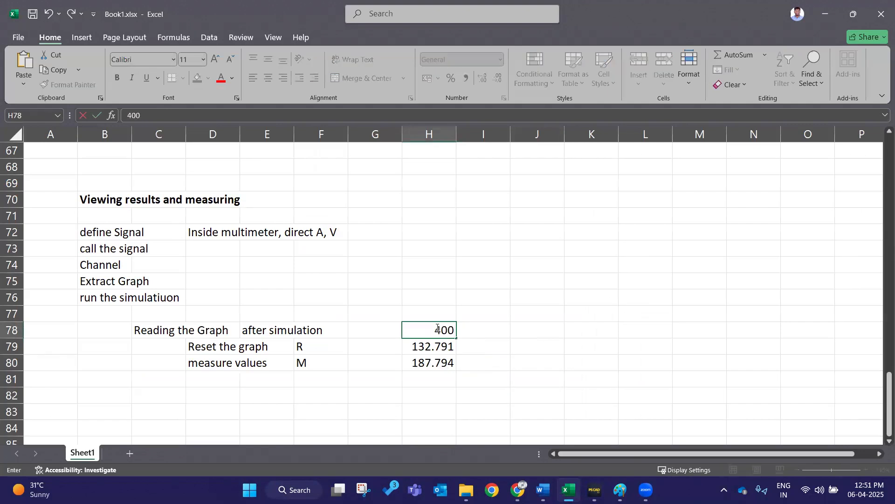
key("Return")
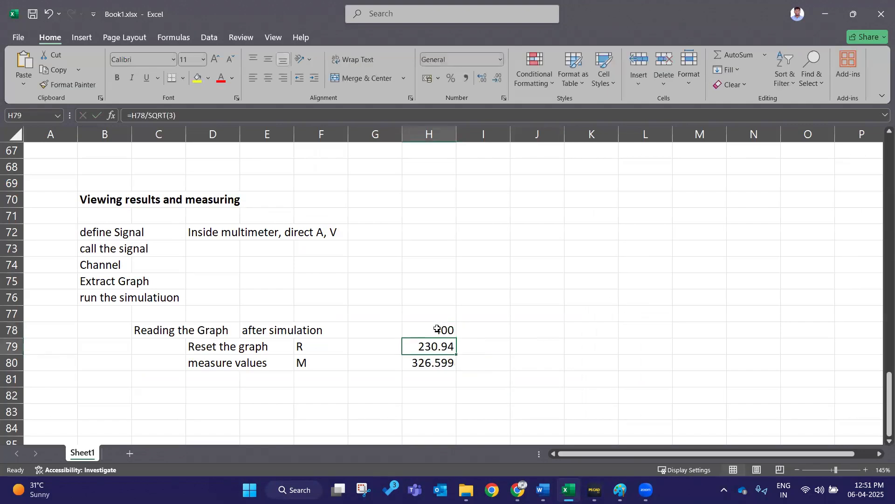
- Return to the schematic and reopen the transformer's configuration dialog to check it
left_click(826, 14)
scroll(287, 259, "up", 7)
left_click(325, 167)
double_click(324, 167)
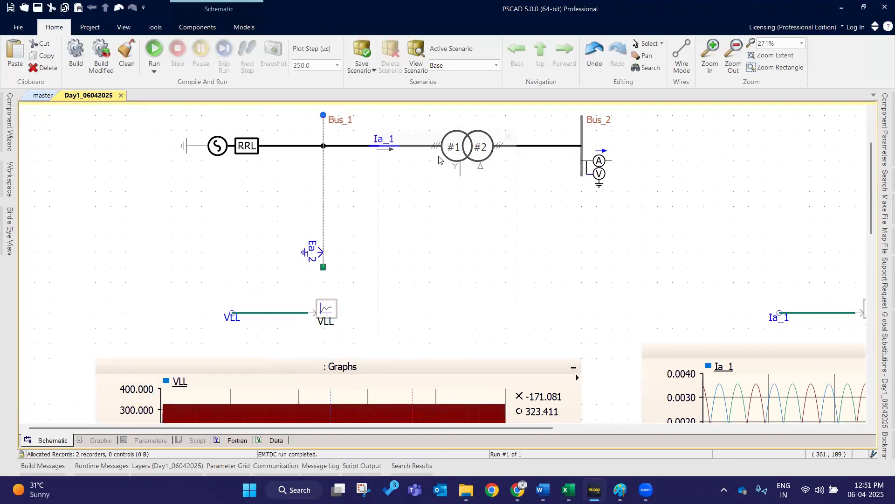
left_click(520, 122)
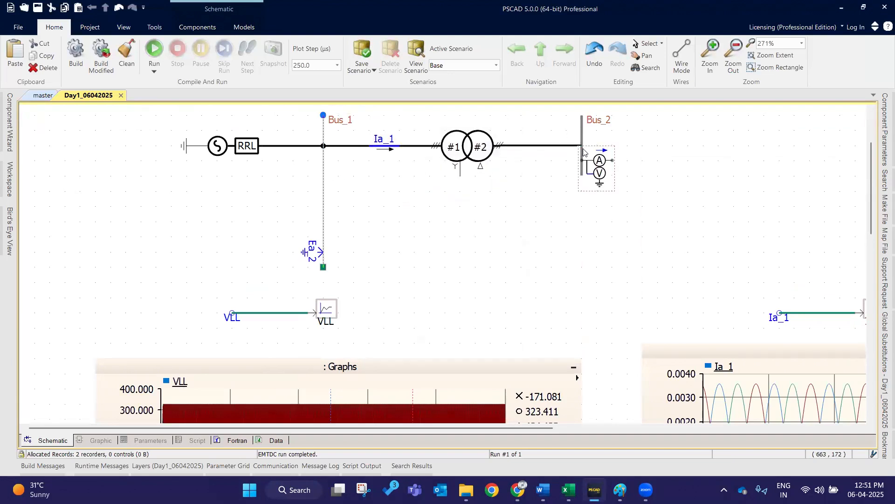
double_click(592, 163)
key("Escape")
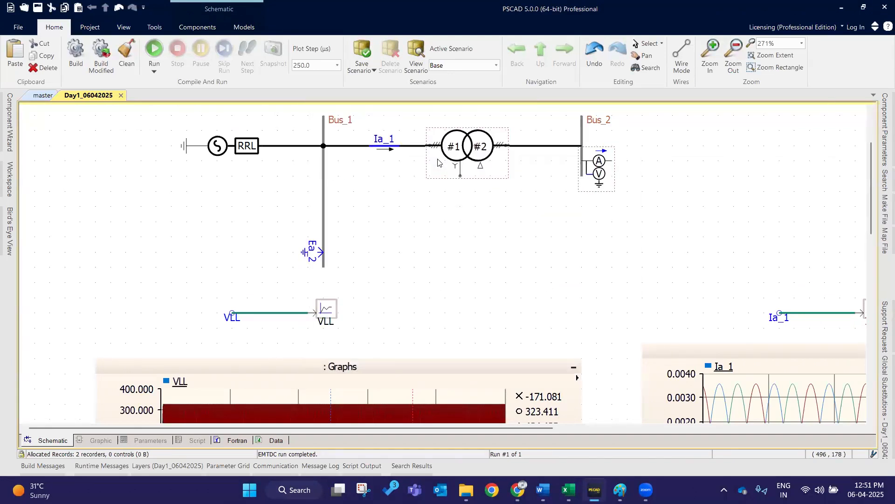
double_click(452, 154)
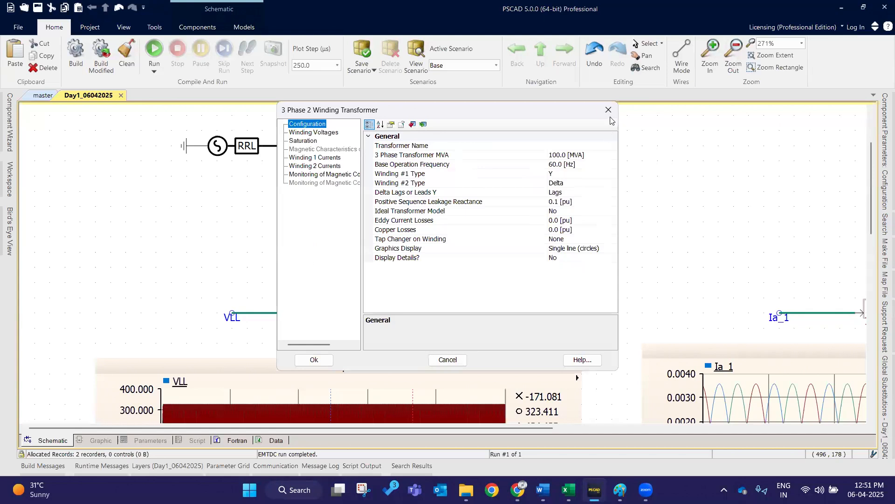
left_click(609, 110)
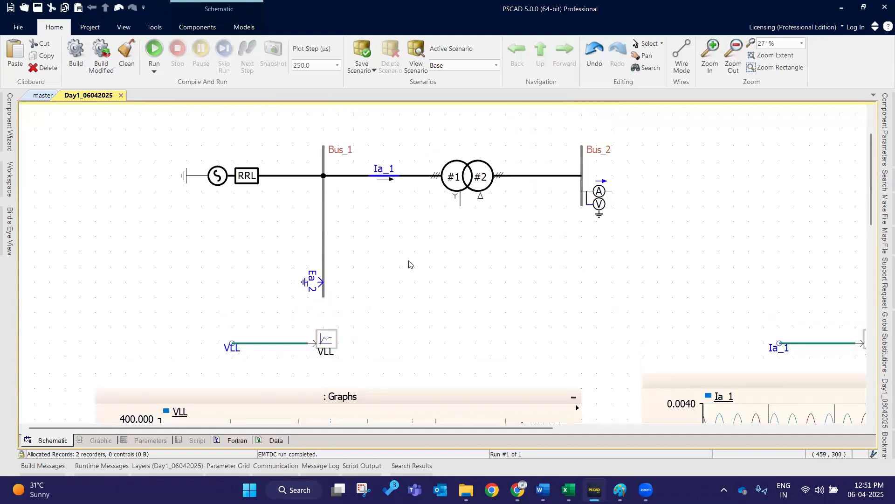
- Move the VLL graph's two measurement markers to about 2.8 s and 6.8 s and toggle the marker display
scroll(410, 265, "down", 2)
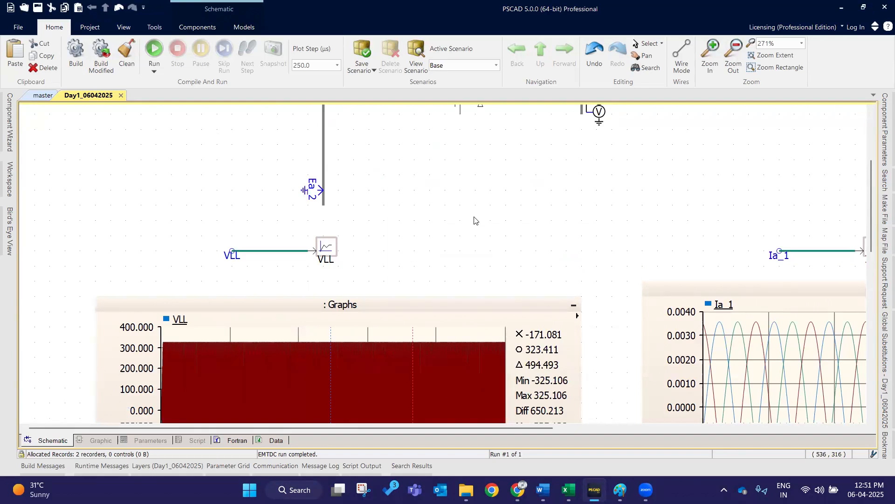
scroll(475, 222, "down", 2)
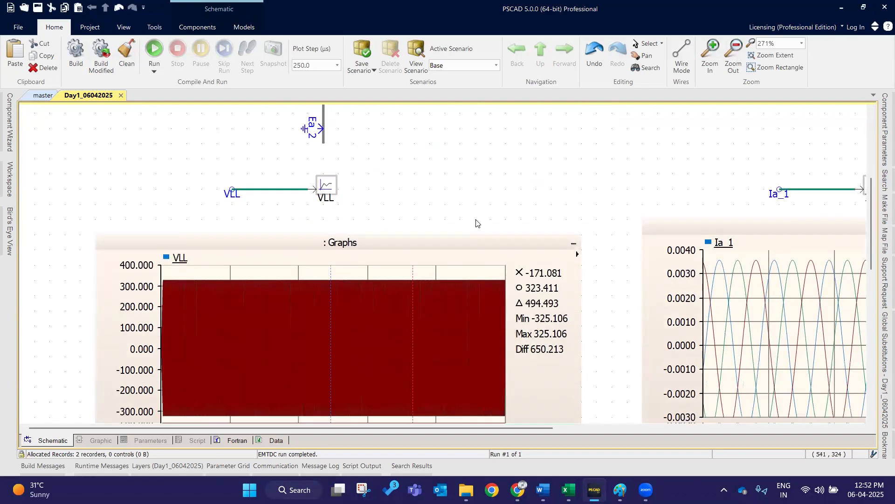
scroll(476, 221, "down", 3)
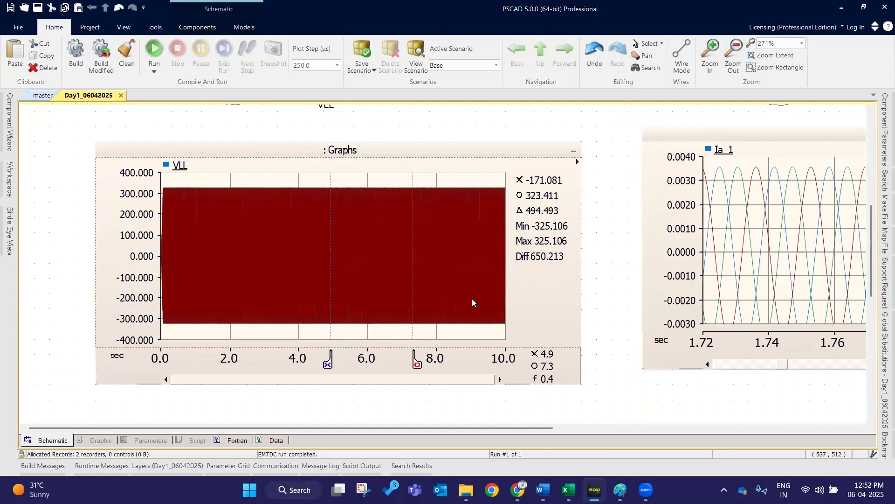
left_click_drag(417, 364, 413, 364)
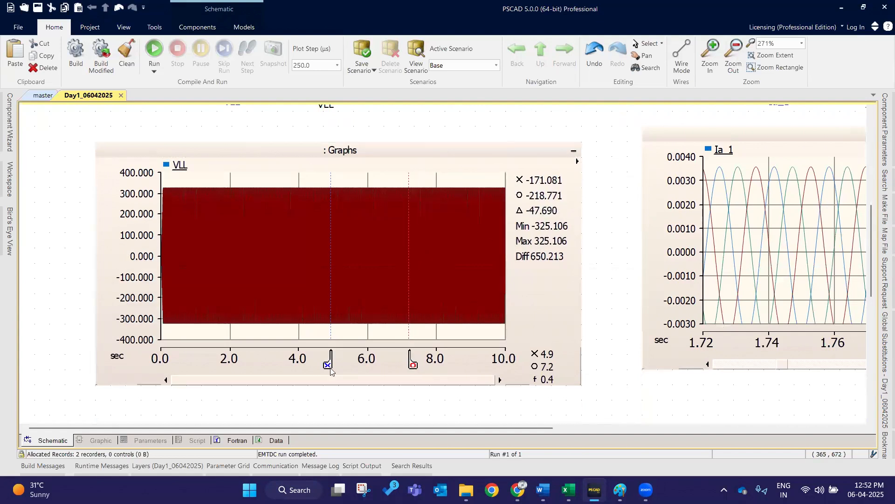
left_click_drag(332, 363, 257, 363)
mouse_move(413, 365)
left_mouse_down()
mouse_move(391, 365)
mouse_move(399, 366)
left_mouse_up()
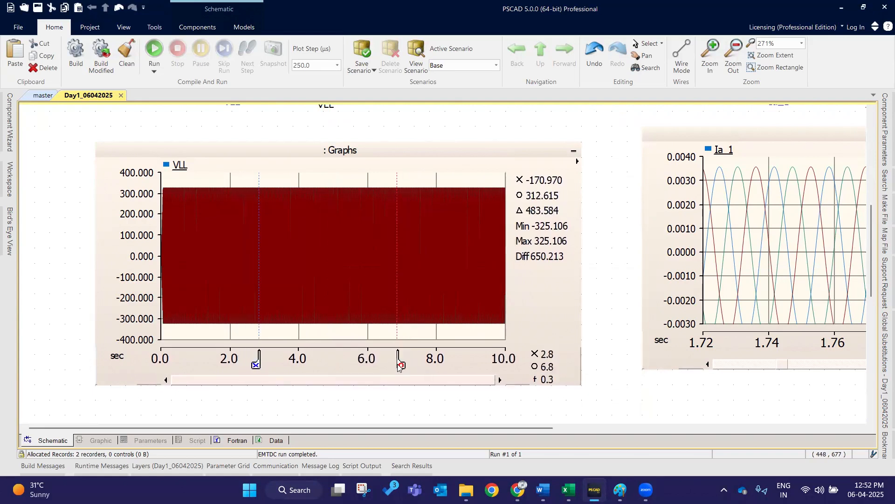
left_click(401, 144)
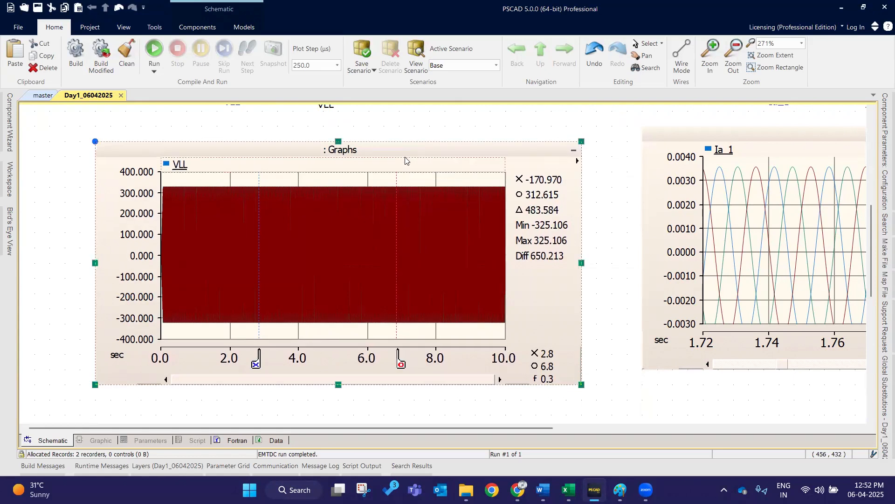
key("m")
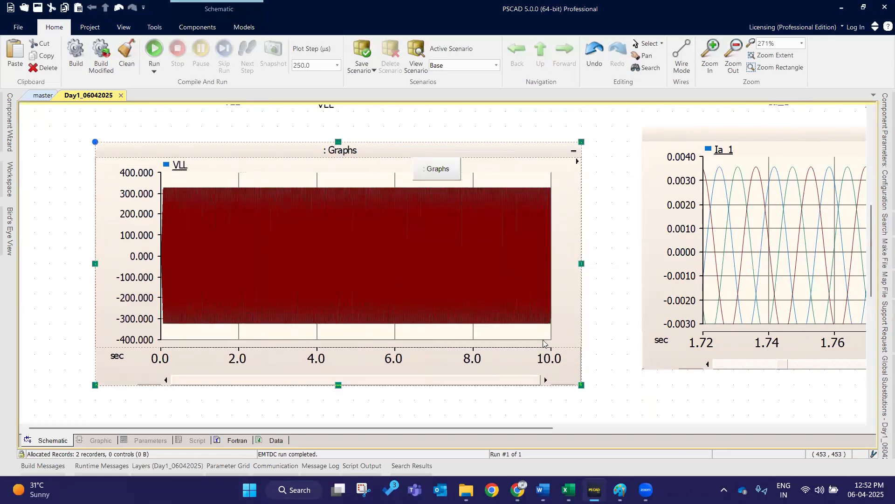
key("m")
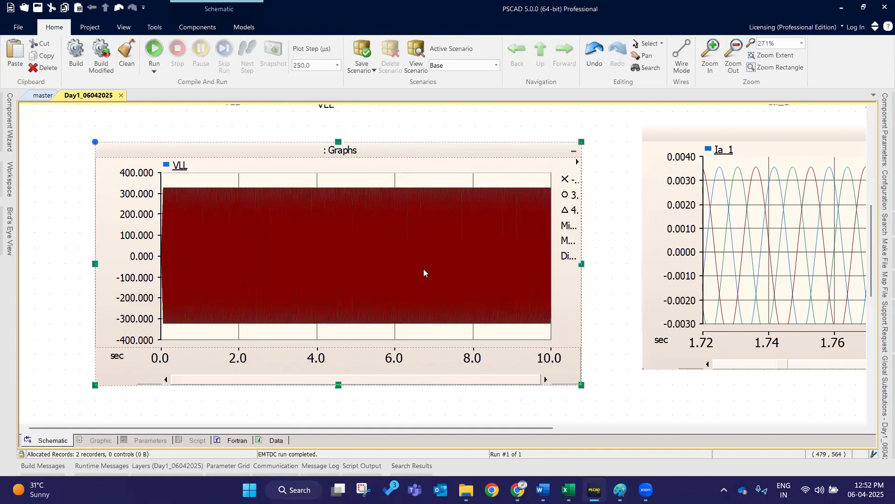
mouse_move(424, 272)
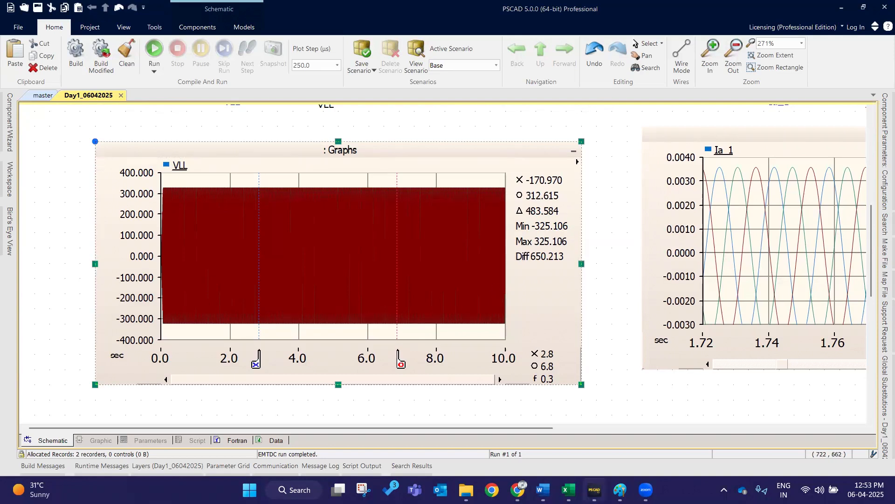
- Switch to the Excel notes and set H78 back to 230
key("alt+Tab")
left_click(452, 330)
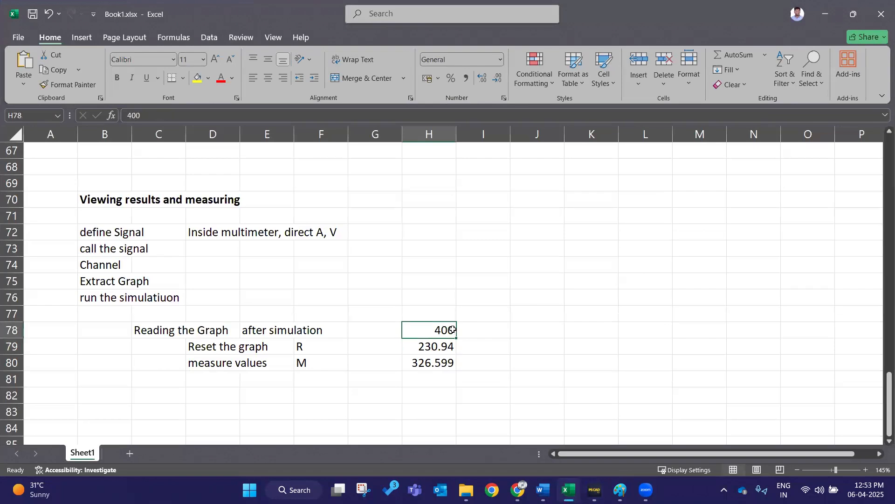
type("230")
key("Return")
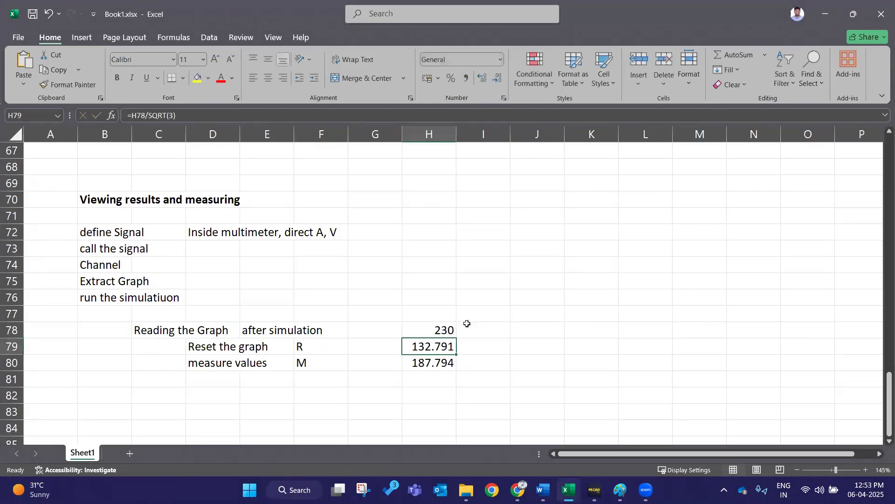
- In I78, enter a formula multiplying H78 by the square root of 2
left_click(481, 329)
type("=")
left_click(431, 329)
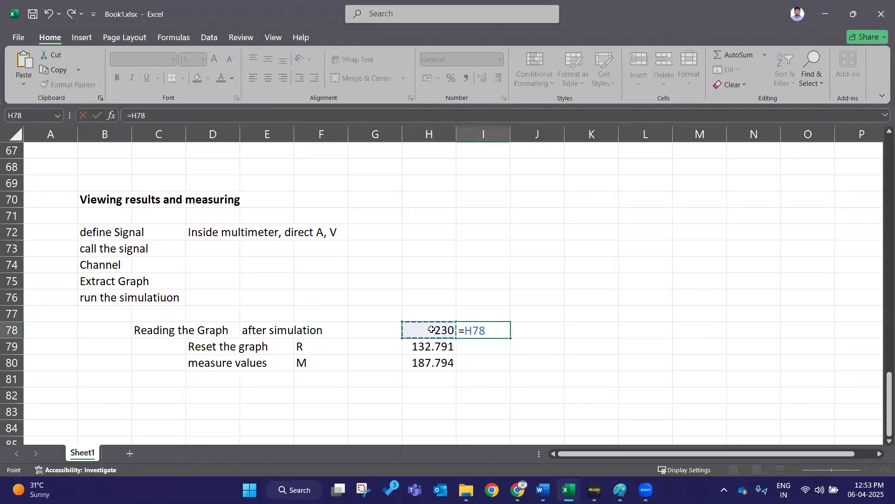
type("*sqr")
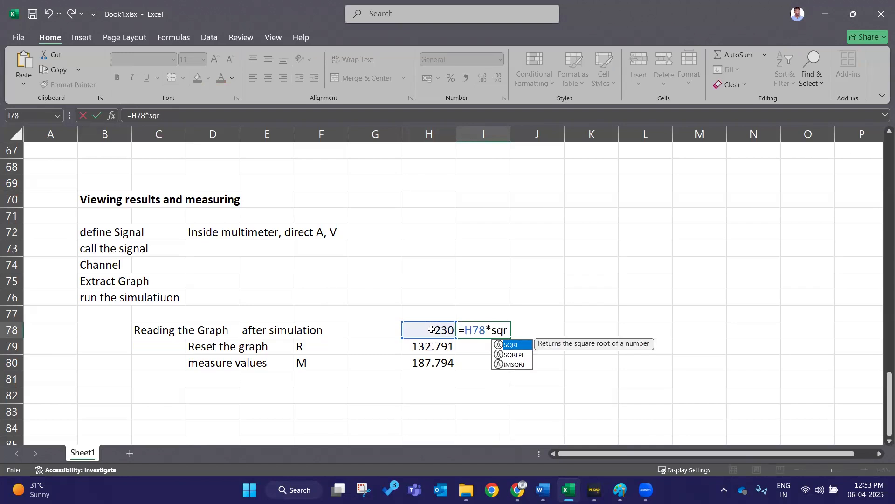
type("t(2)")
key("Return")
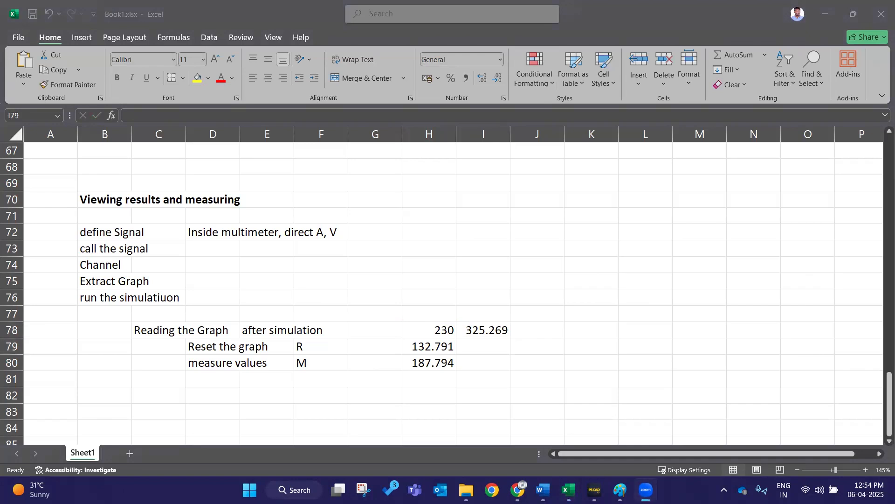
left_click(824, 14)
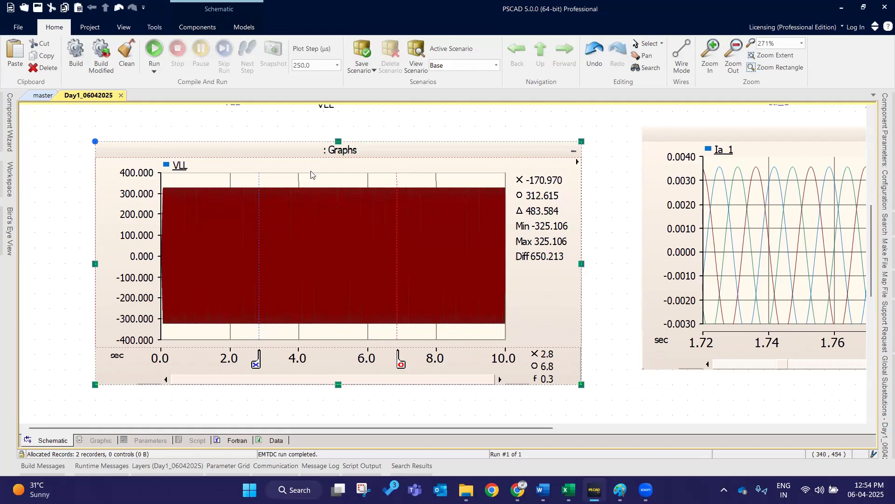
- Zoom in and out to examine the VLL graph and the schematic
scroll(316, 172, "up", 5)
scroll(342, 213, "up", 2)
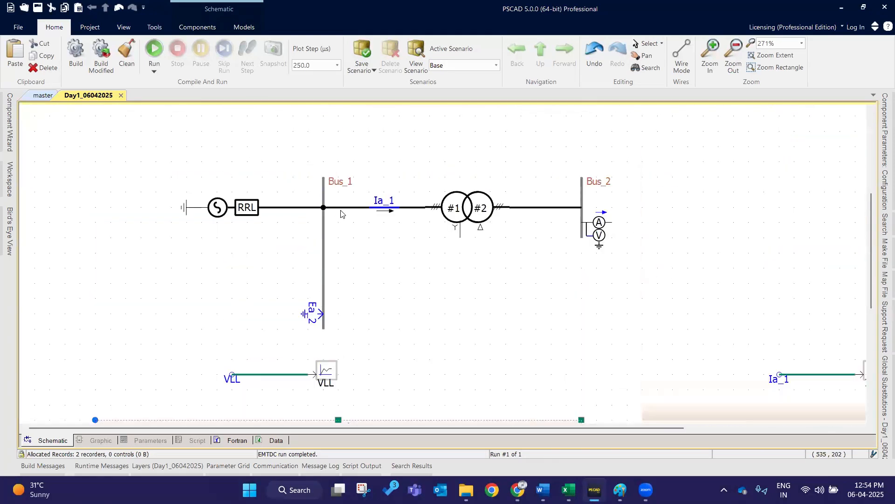
scroll(455, 240, "down", 3)
scroll(318, 209, "up", 4)
scroll(508, 221, "up", 3)
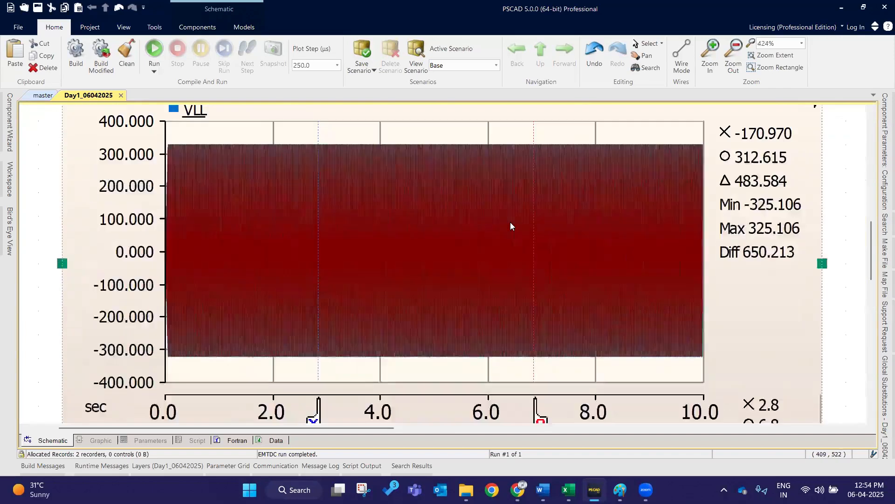
scroll(543, 247, "up", 6)
scroll(547, 252, "down", 2)
scroll(607, 243, "up", 4)
scroll(639, 234, "up", 3)
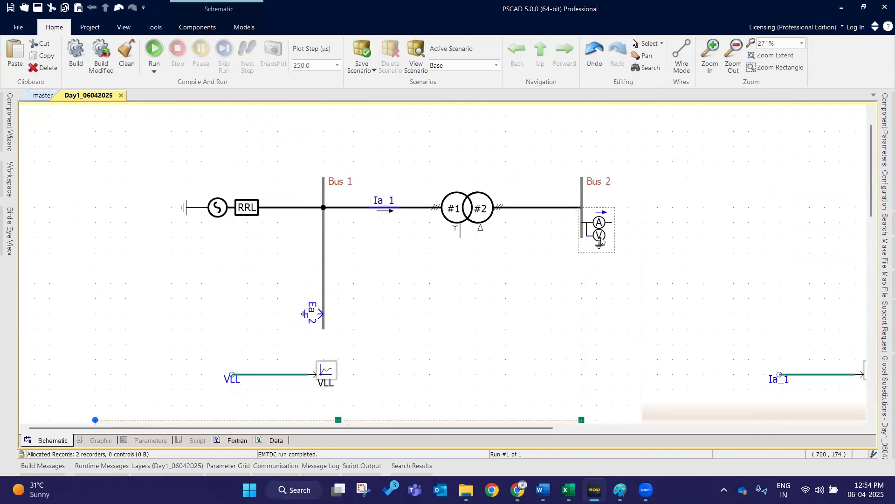
- Open the Bus_2 multimeter's configuration and set Instantaneous Current to No
double_click(601, 228)
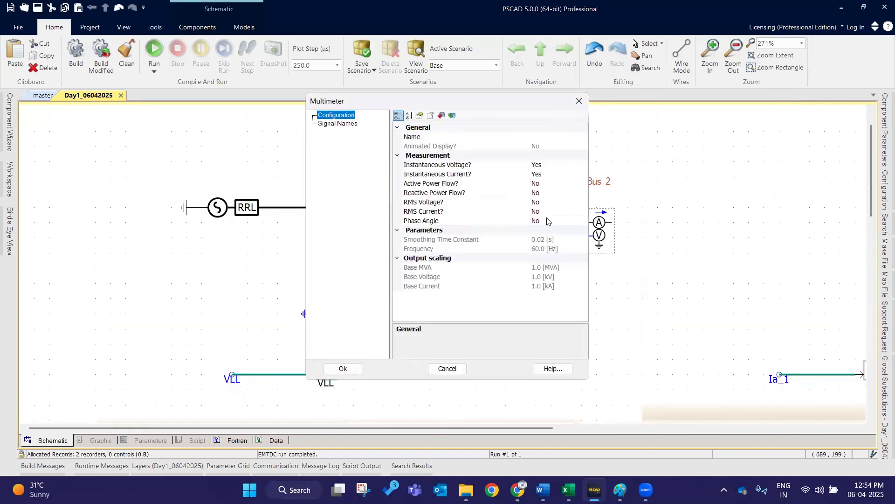
double_click(557, 184)
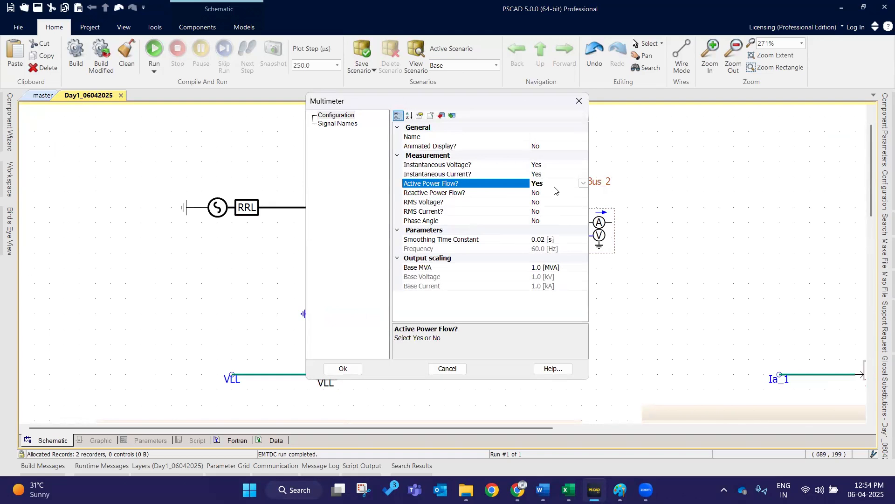
left_click(559, 193)
double_click(557, 184)
left_click(559, 195)
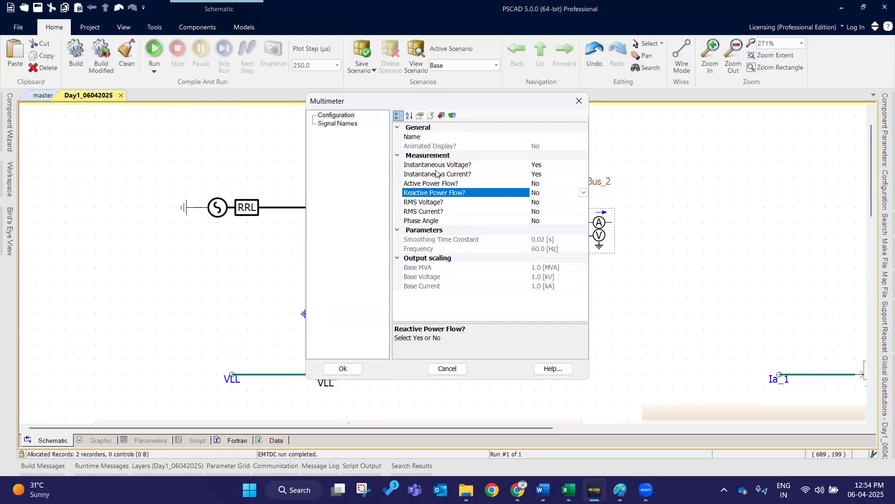
left_click(462, 167)
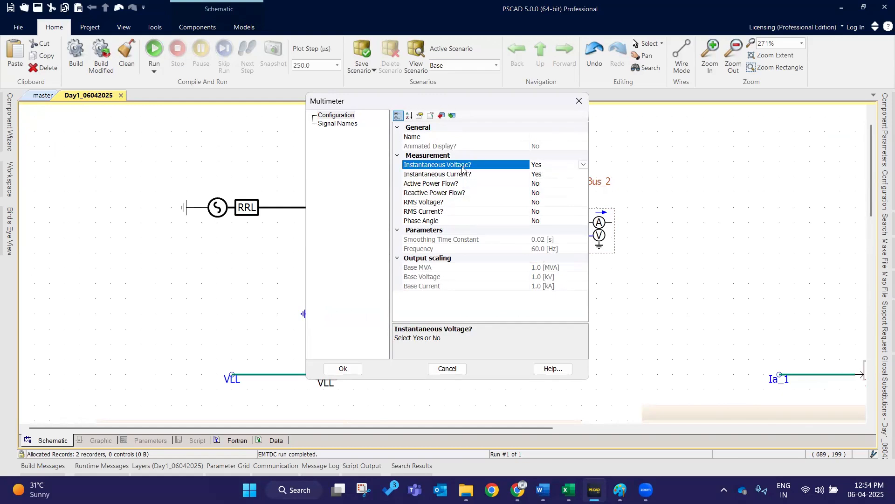
double_click(552, 174)
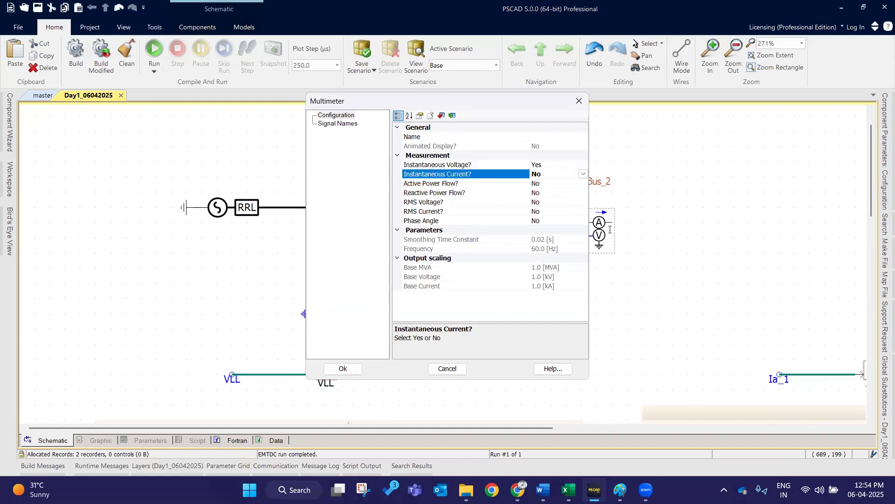
left_click(544, 164)
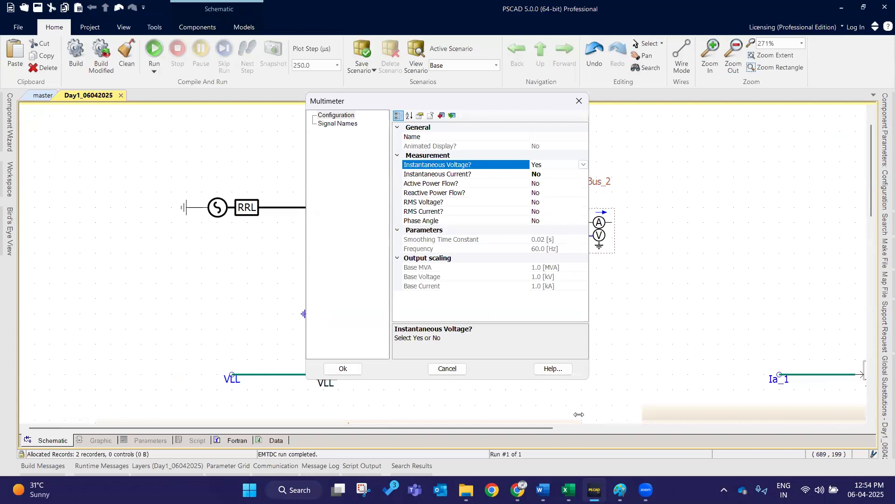
- Review the multimeter's signal names for phase and line-line voltage, then confirm the dialog
left_click(351, 125)
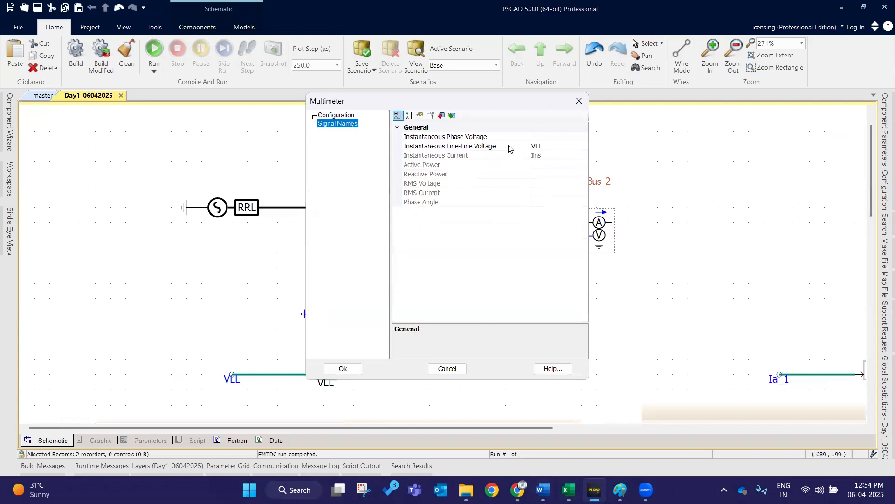
left_click(472, 148)
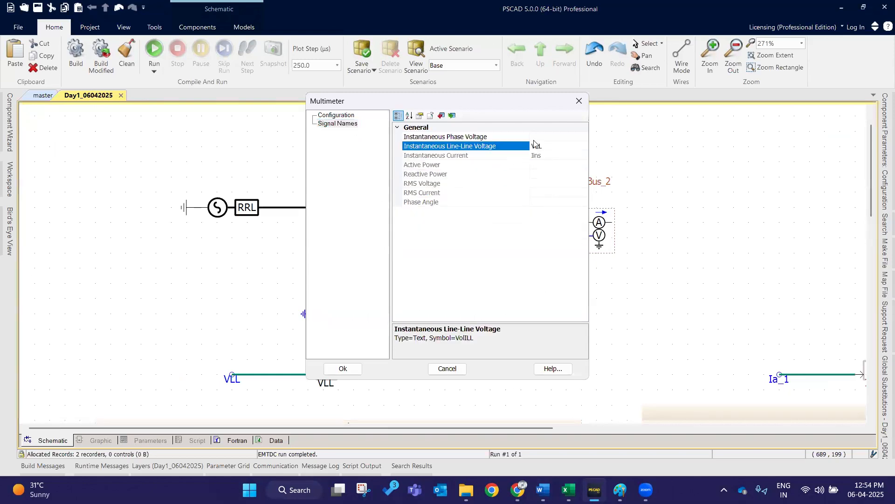
left_click(496, 138)
left_click(496, 146)
left_click(496, 137)
left_click(495, 146)
left_click(495, 137)
left_click(494, 147)
left_click(499, 136)
left_click(503, 145)
left_click(502, 136)
left_click(507, 146)
left_click(509, 137)
left_click(509, 146)
left_click(510, 138)
left_click(511, 147)
left_click_drag(504, 152, 496, 152)
left_click_drag(555, 148, 510, 152)
left_click(560, 143)
left_click(343, 369)
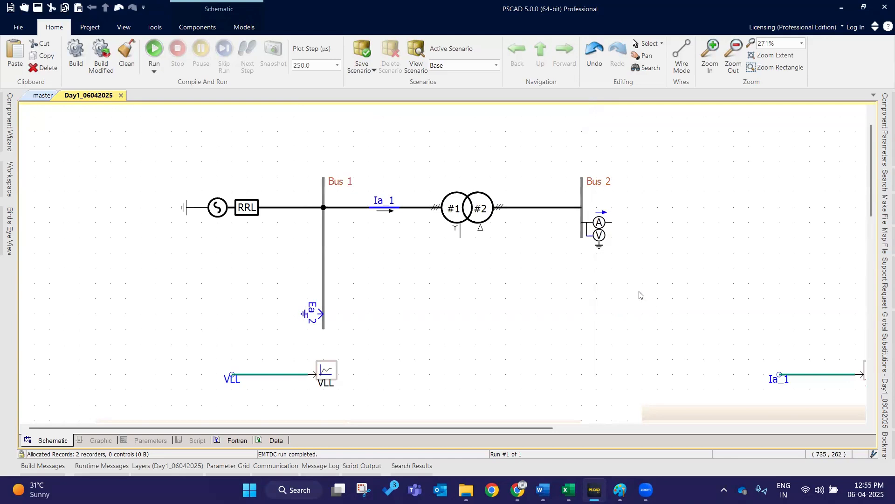
- Place a data signal label and an output channel side by side in the empty area below the transformer
scroll(620, 275, "down", 3)
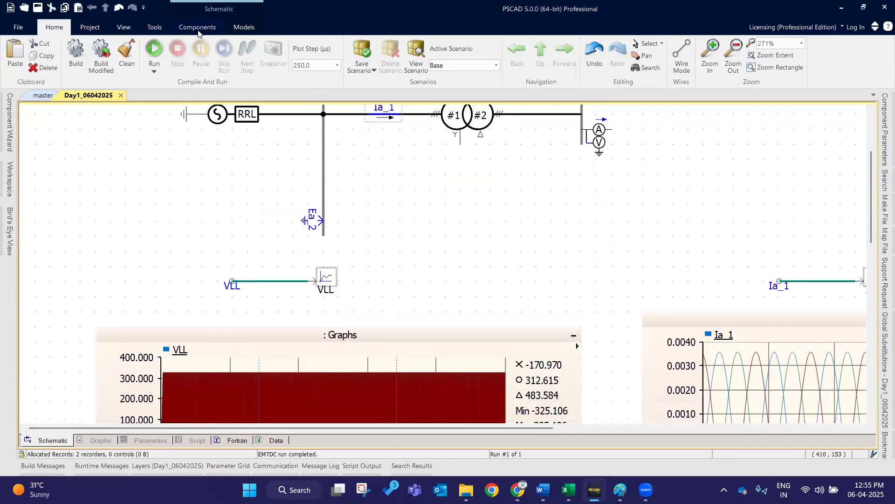
left_click(198, 29)
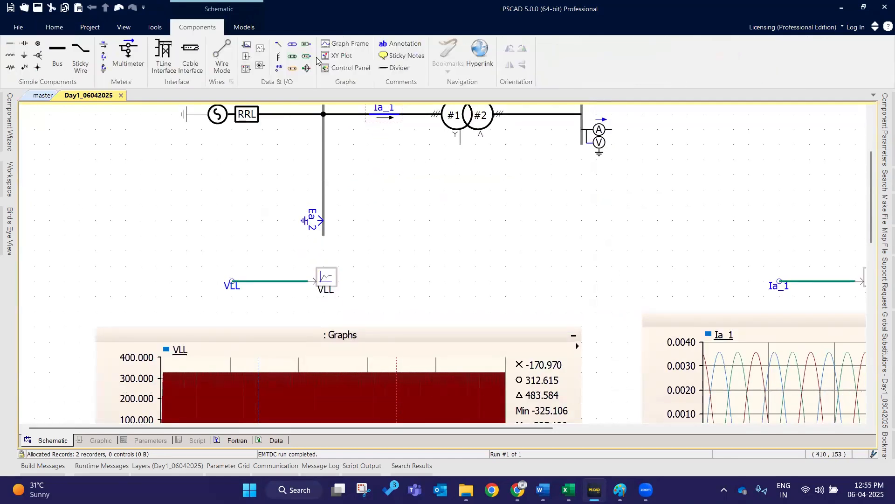
left_click(279, 70)
left_click(482, 246)
left_click(479, 245)
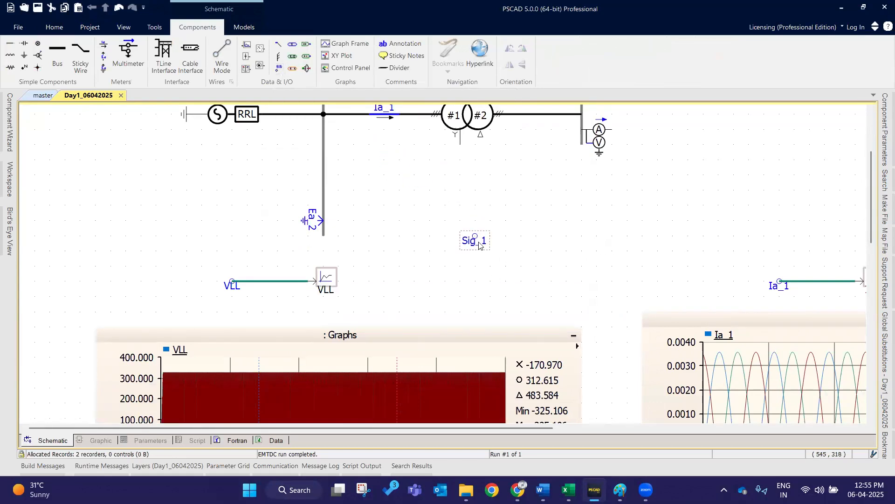
left_click(247, 45)
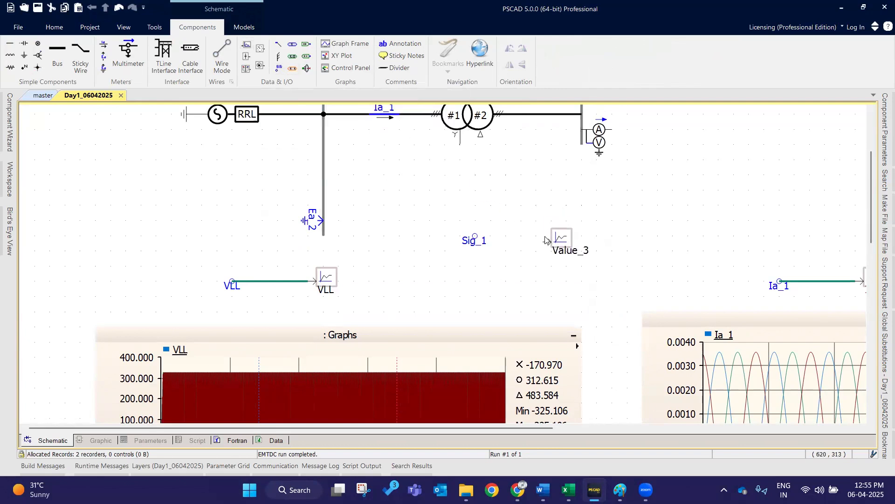
left_click(546, 241)
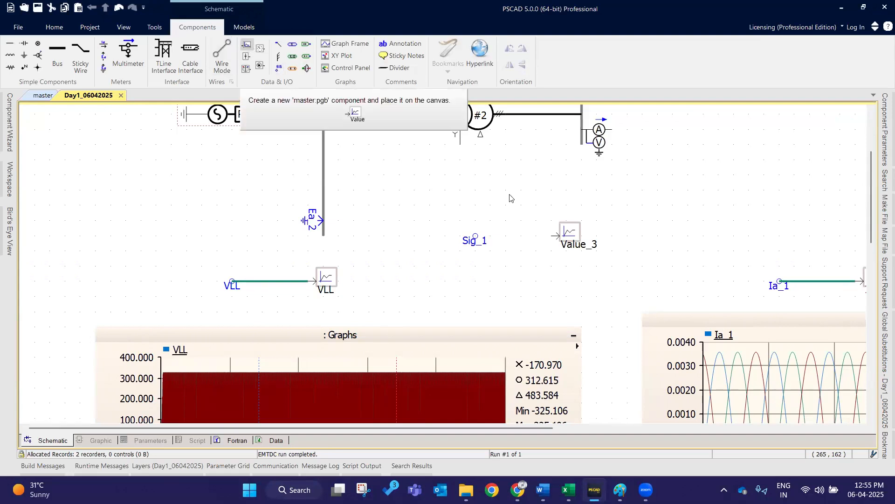
- Open the data signal label's properties, select its name, and close the dialog
double_click(468, 241)
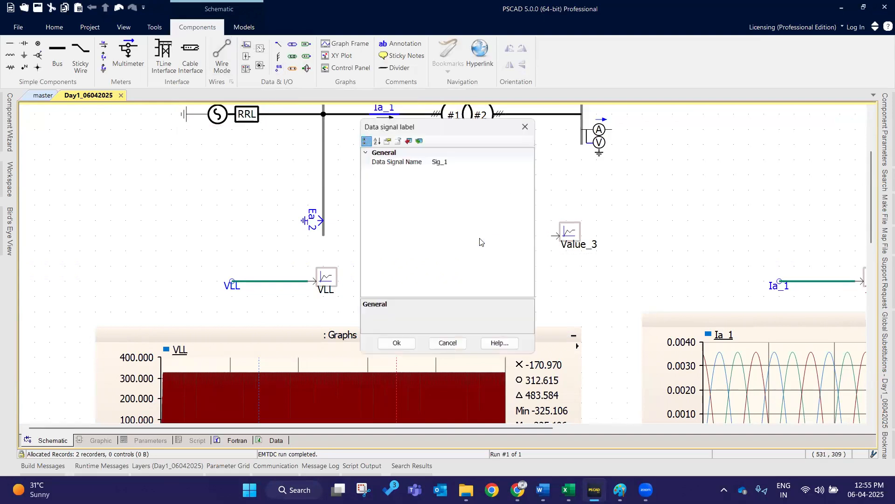
left_click(437, 161)
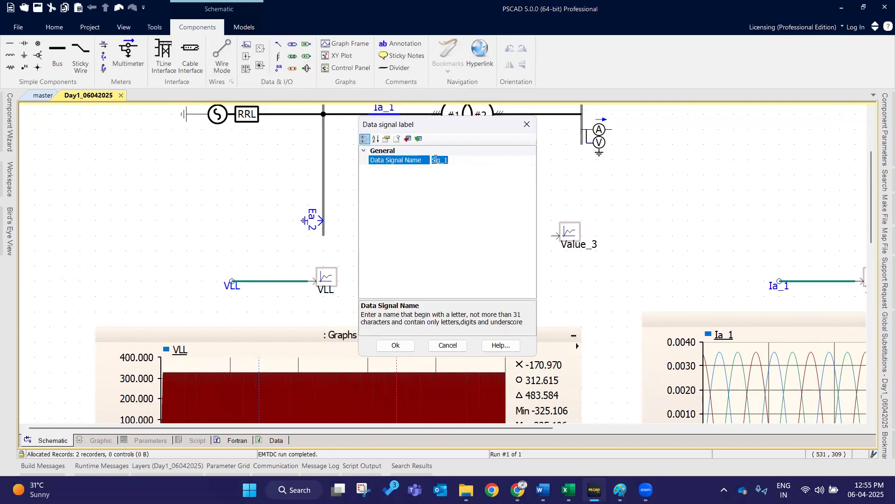
left_click(407, 346)
left_click(452, 205)
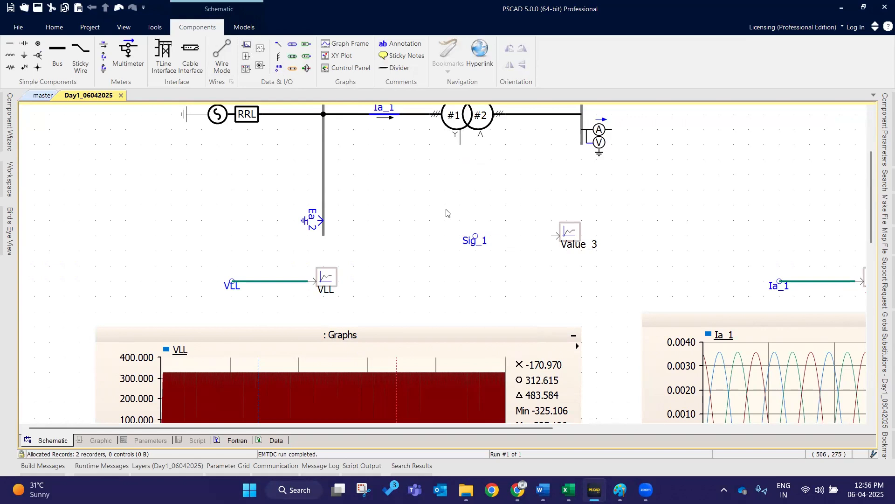
- Wire the data signal label to the new output channel
left_click_drag(451, 205, 613, 264)
left_click(472, 236)
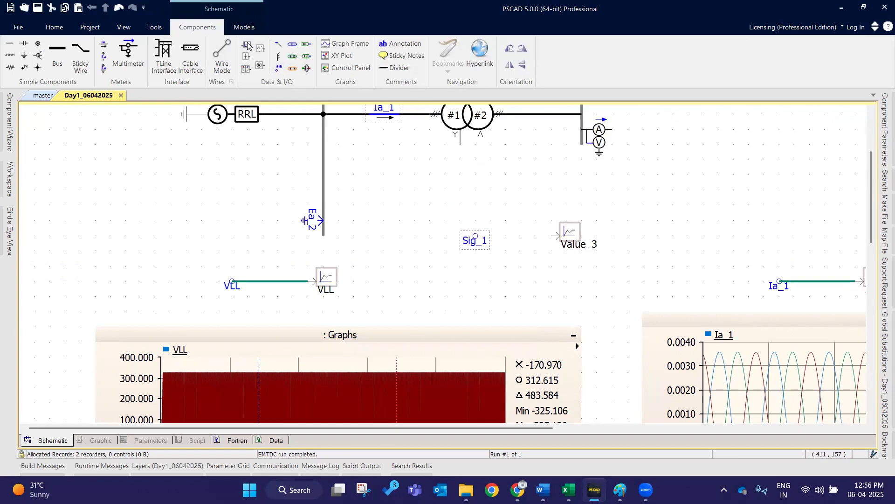
left_click(222, 55)
left_click(476, 235)
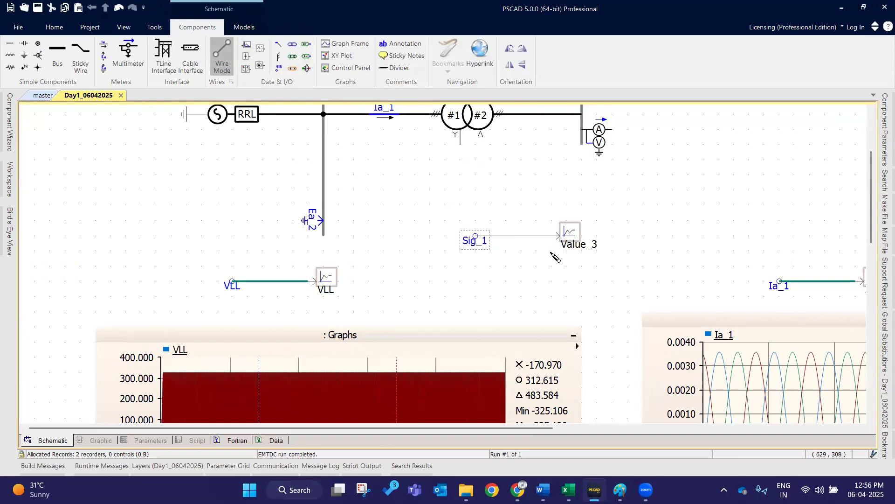
right_click(551, 253)
key("Escape")
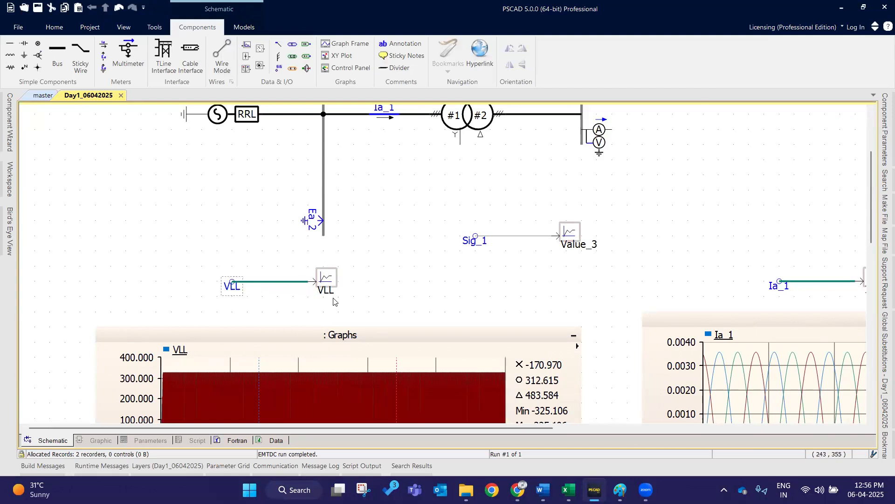
- Delete the signal label, output channel and their connecting wire
left_click_drag(434, 189, 627, 272)
key("Delete")
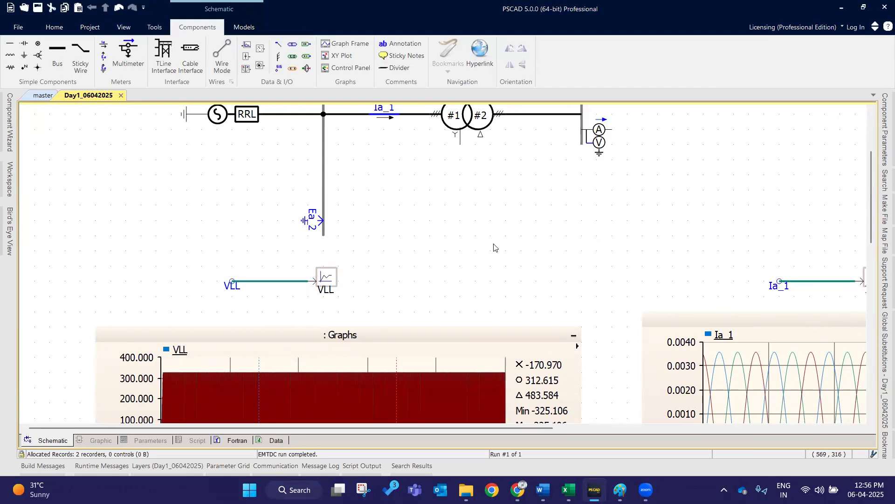
- Add an overlay graph with signal from the VLL output channel
scroll(491, 242, "down", 3)
scroll(493, 240, "down", 1)
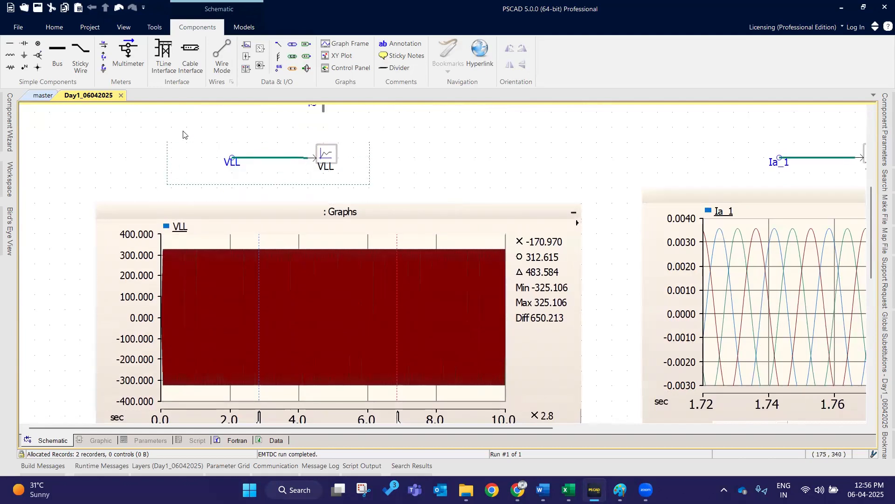
right_click(308, 141)
left_click(487, 187)
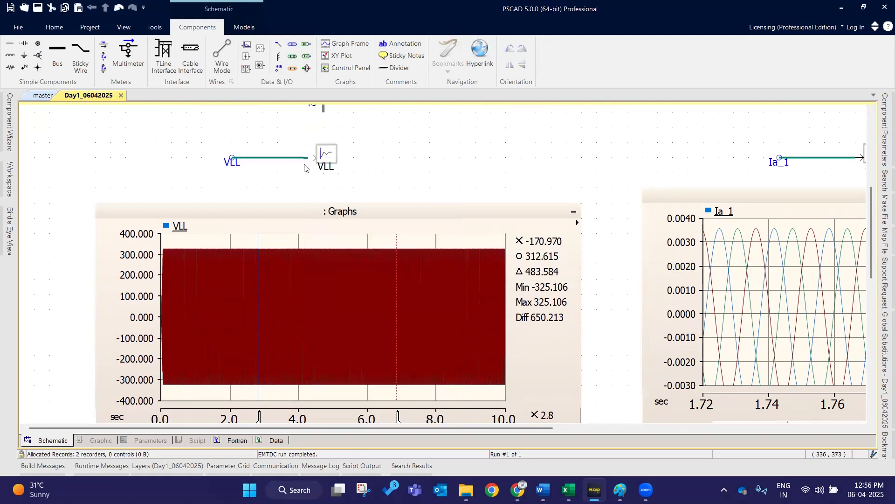
right_click(311, 160)
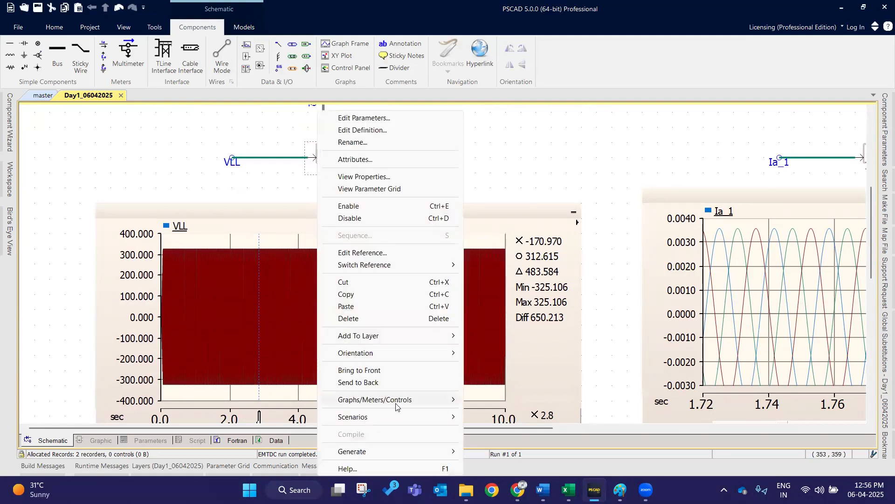
mouse_move(396, 406)
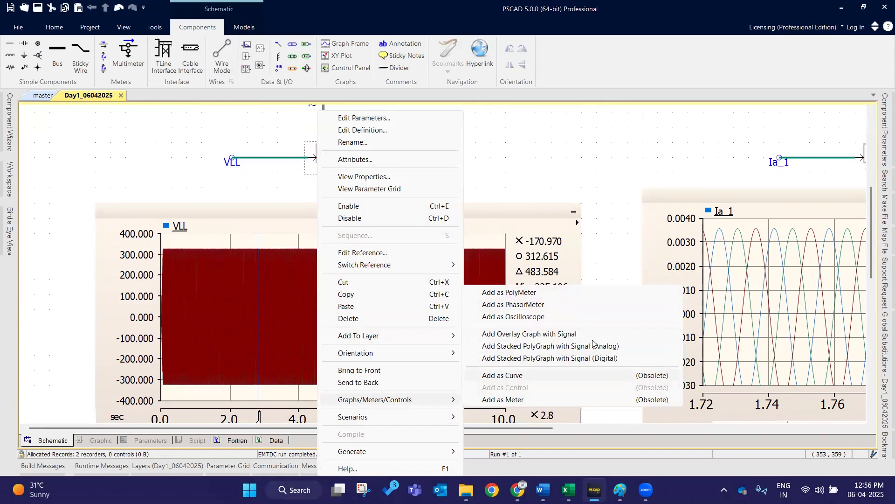
left_click(567, 339)
scroll(420, 205, "down", 2)
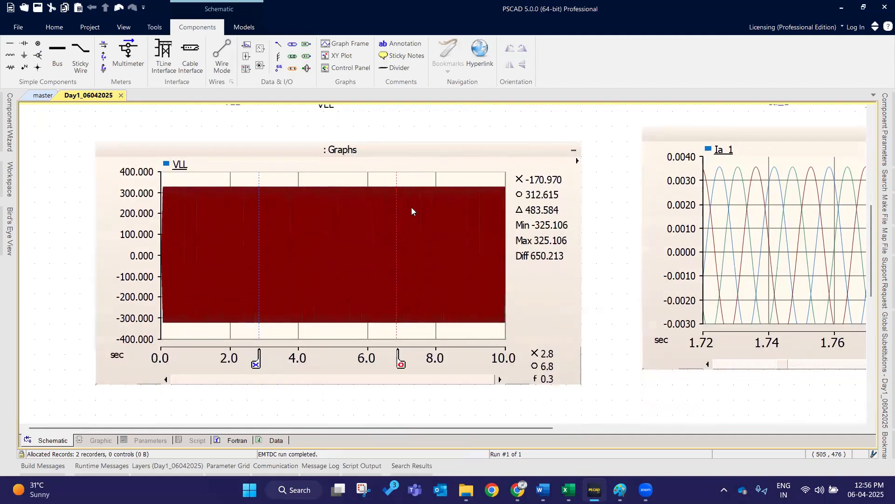
- Read the VLL graph's values at a point and open the build messages
mouse_move(373, 173)
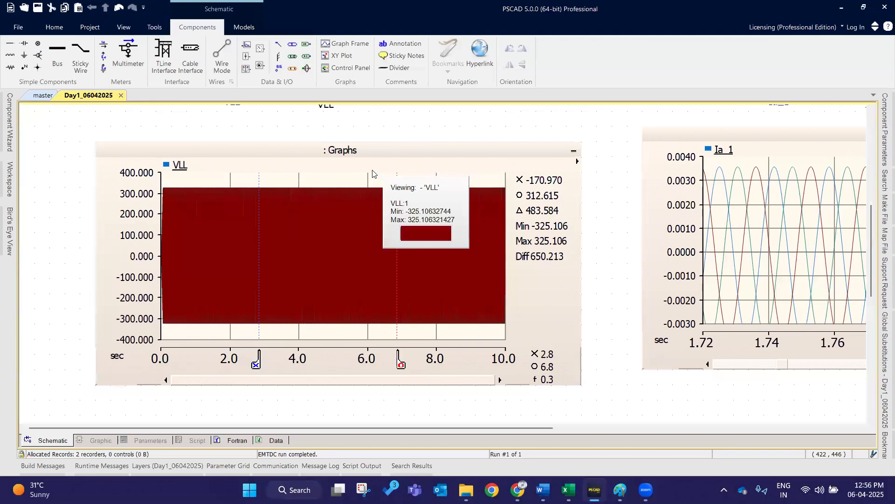
left_click(419, 227)
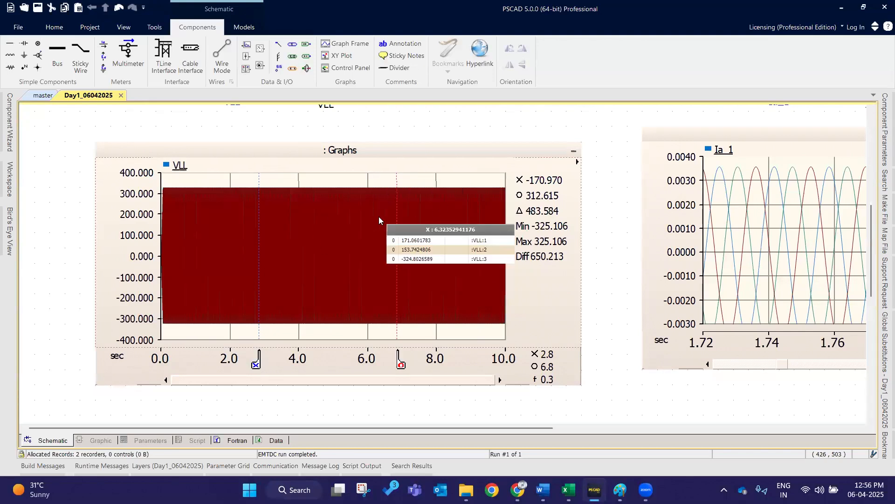
left_click(57, 29)
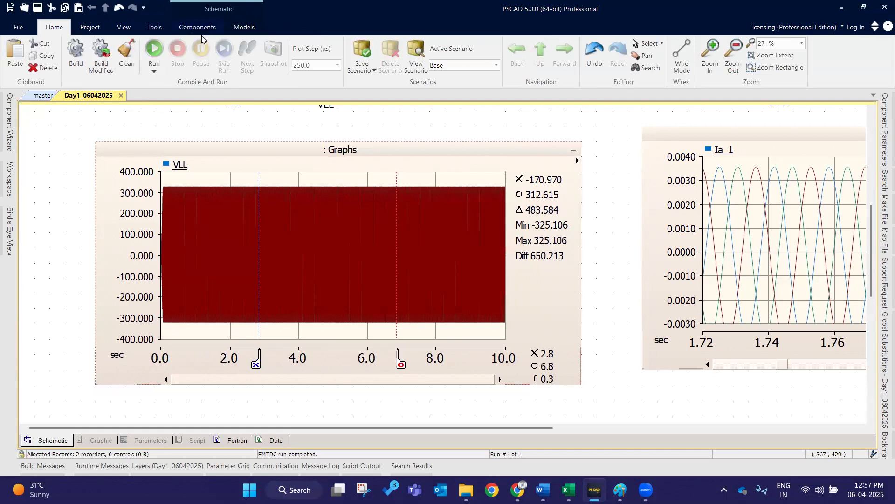
left_click(161, 27)
left_click(188, 32)
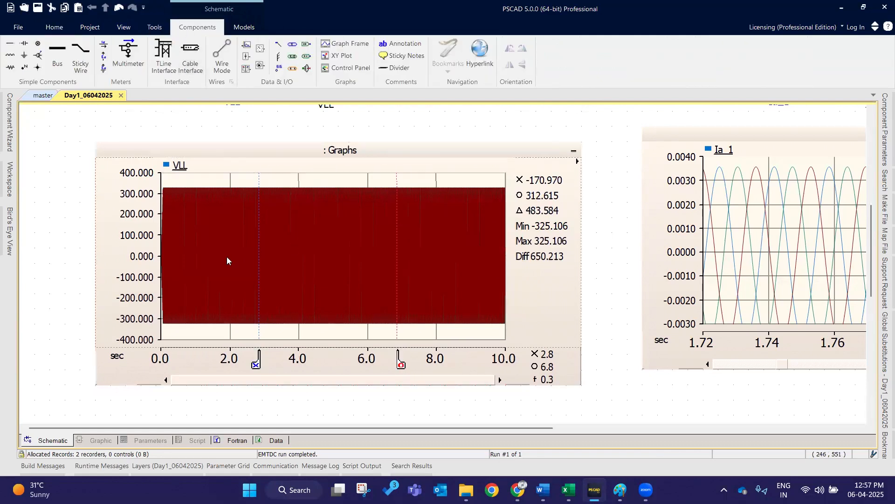
left_click(49, 465)
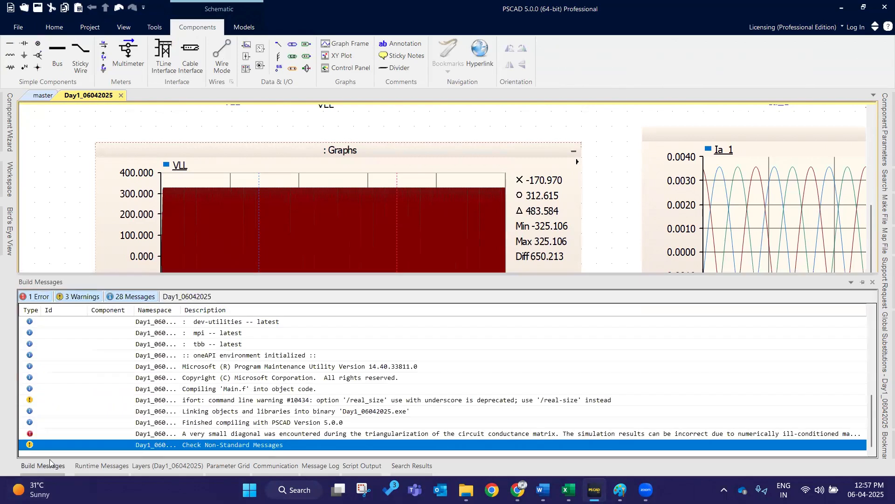
- Close the build messages panel and run the simulation
left_click(67, 207)
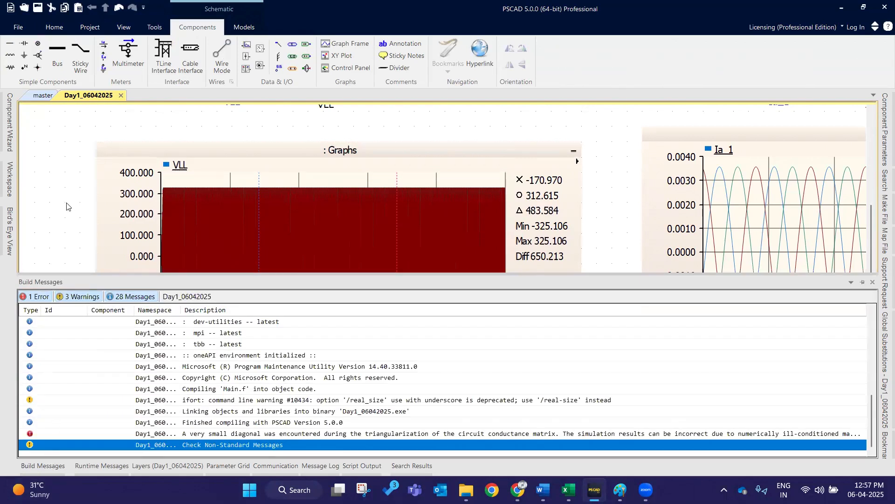
left_click(54, 27)
left_click(153, 51)
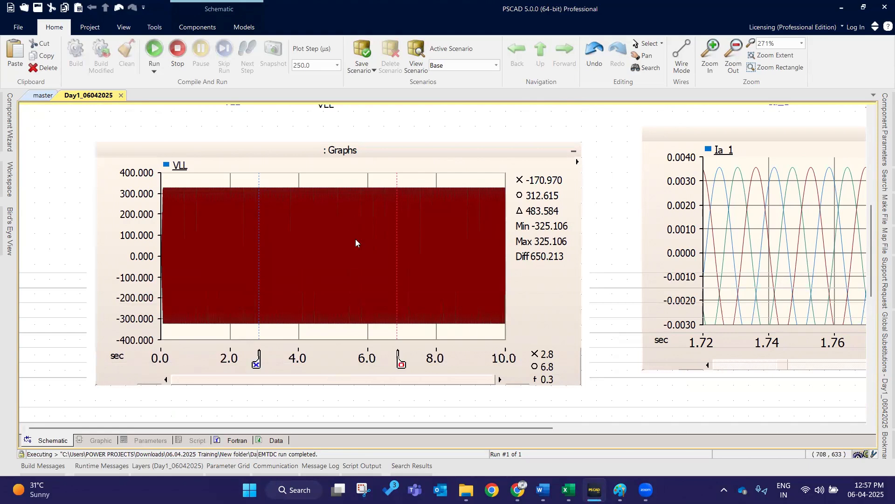
key("F5")
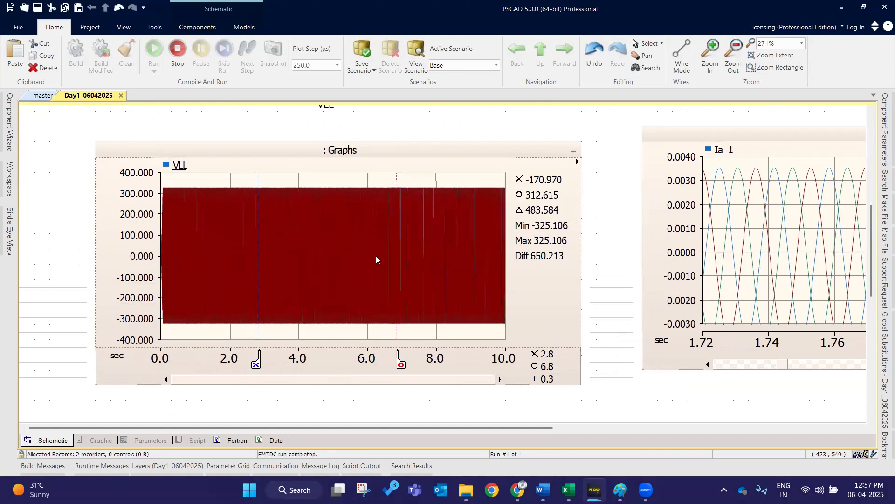
- Open the Ia_1 current meter's properties to inspect its signal name, then close them
left_click_drag(550, 429, 560, 427)
scroll(599, 350, "down", 4)
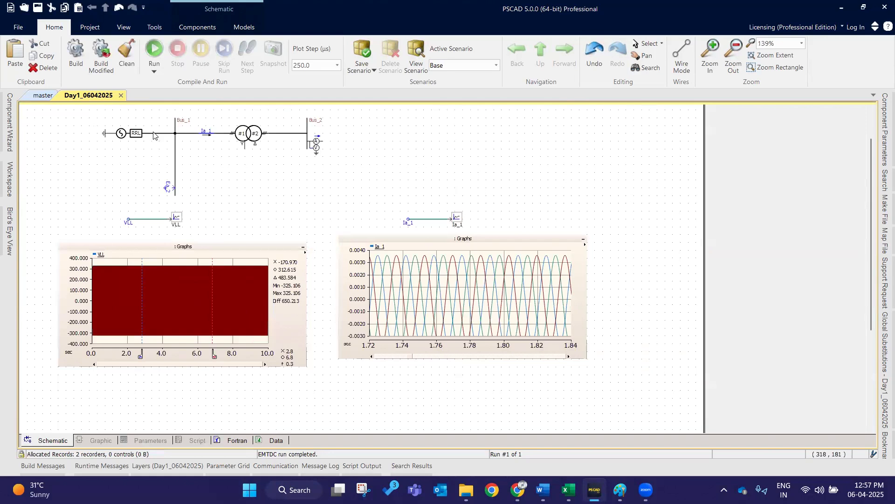
scroll(159, 137, "up", 3)
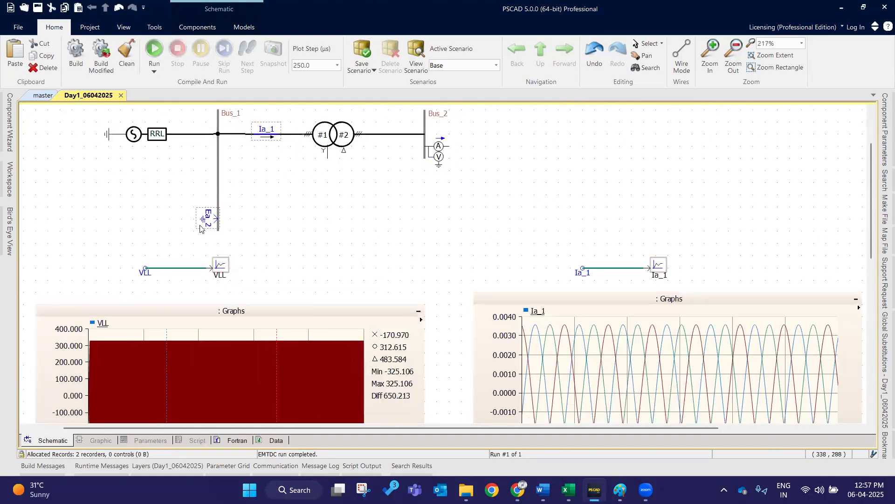
double_click(266, 133)
left_click(483, 159)
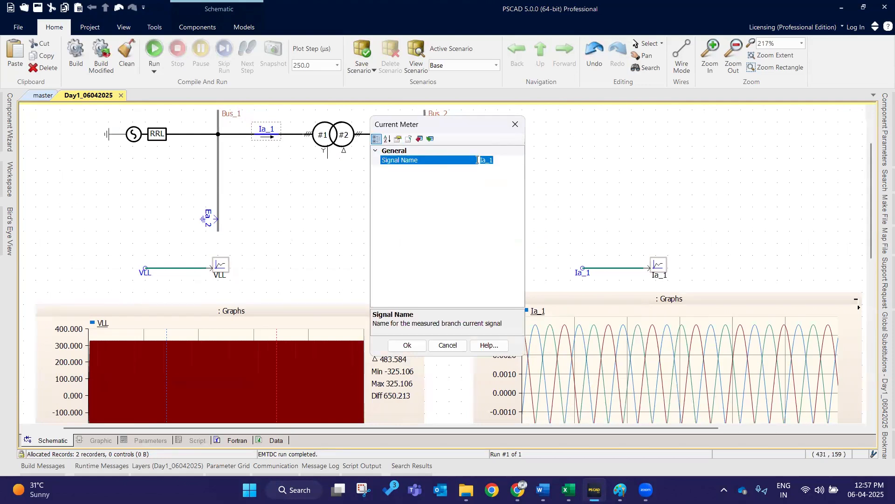
left_click(497, 159)
left_click(515, 125)
left_click(234, 204)
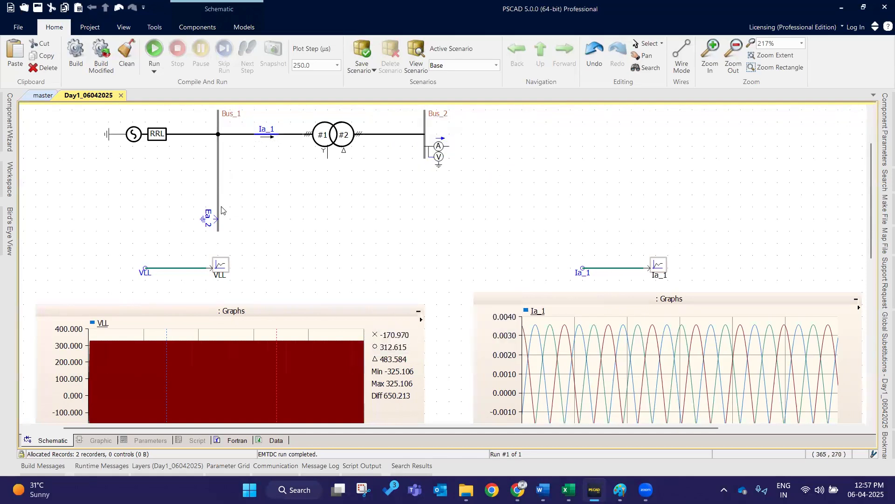
- Show markers on the Ia_1 graph and place them at about 3.2 s and 6.7 s
scroll(228, 210, "up", 2)
scroll(593, 302, "down", 1)
left_click(582, 302)
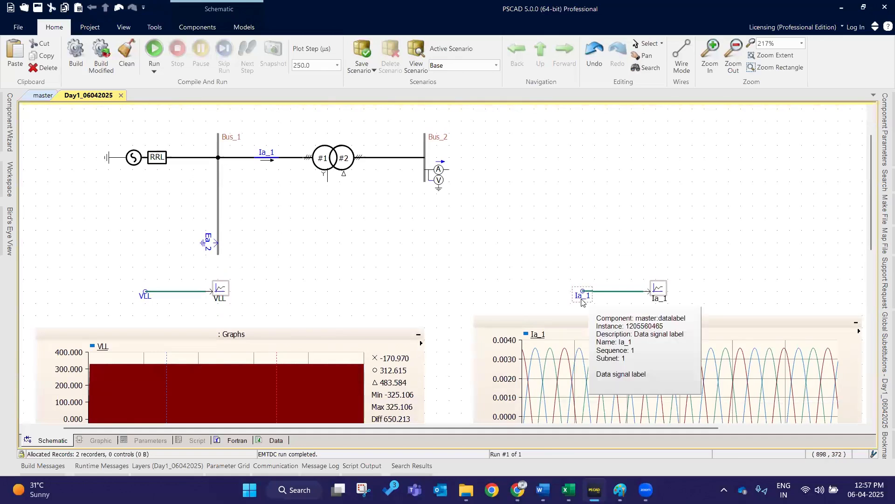
left_click(517, 317)
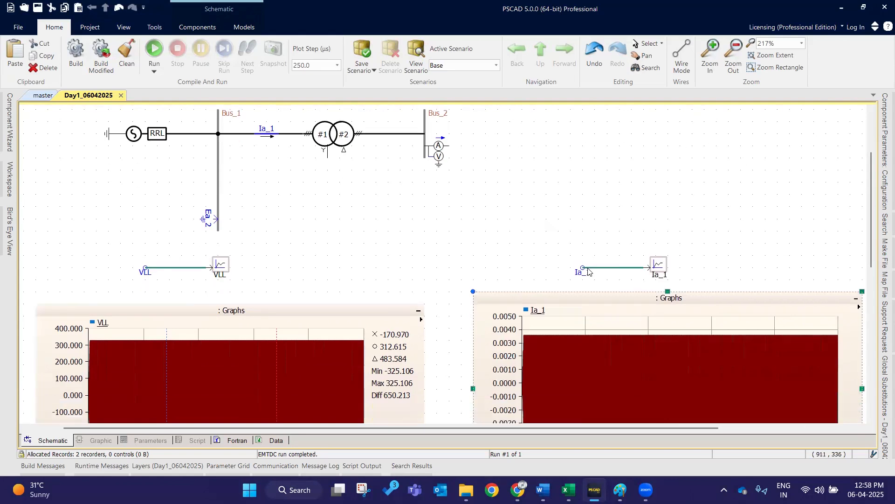
scroll(585, 261, "down", 2)
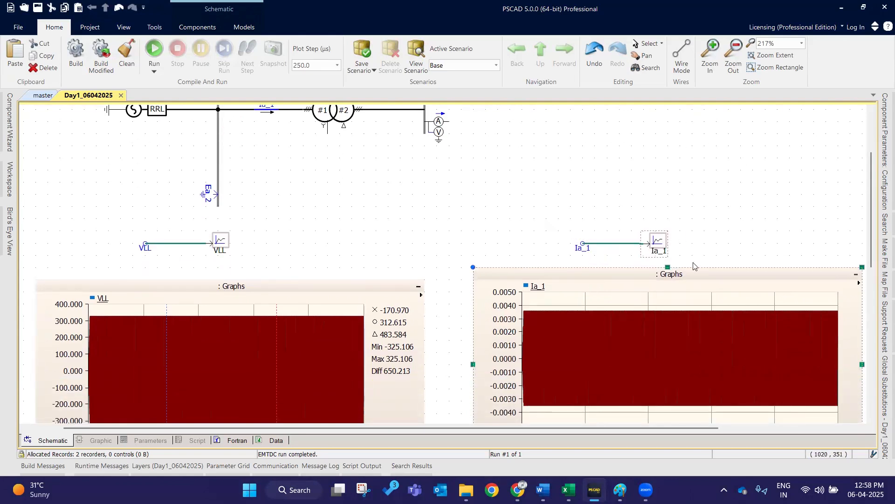
scroll(665, 313, "down", 4)
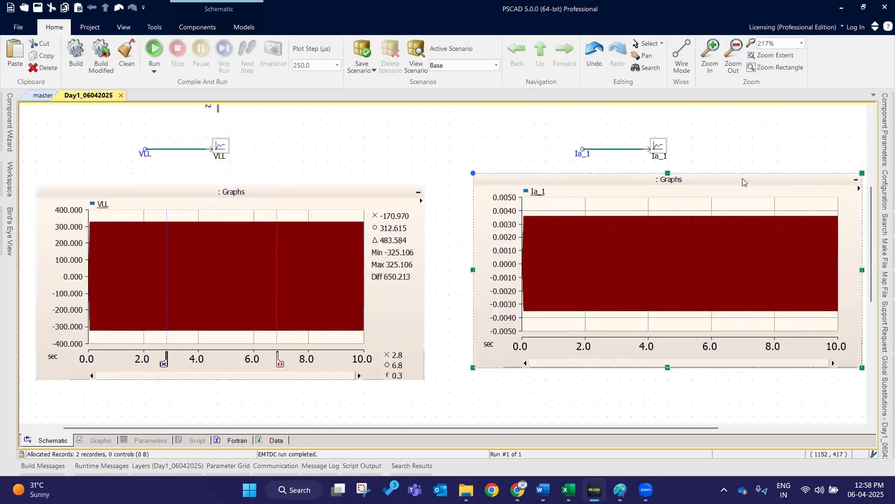
key("m")
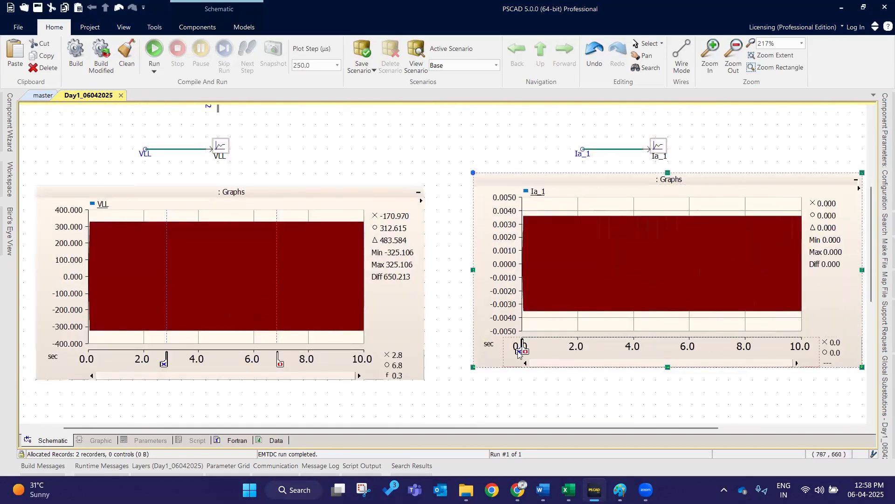
left_click_drag(523, 350, 699, 351)
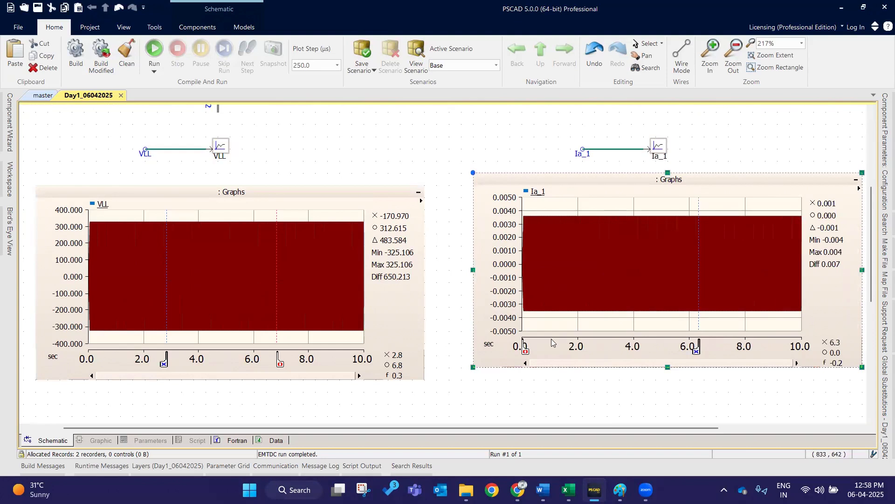
mouse_move(525, 351)
left_mouse_down()
mouse_move(741, 350)
mouse_move(616, 353)
mouse_move(795, 359)
left_mouse_up()
mouse_move(743, 350)
left_mouse_down()
mouse_move(686, 351)
mouse_move(712, 346)
left_mouse_up()
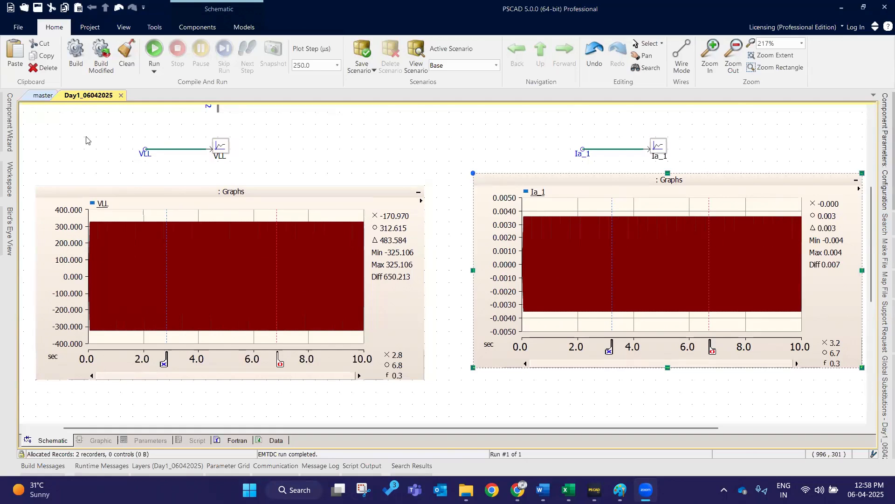
- Zoom repeatedly into the VLL graph until individual waveform cycles around 6.0 s are visible
left_click(84, 28)
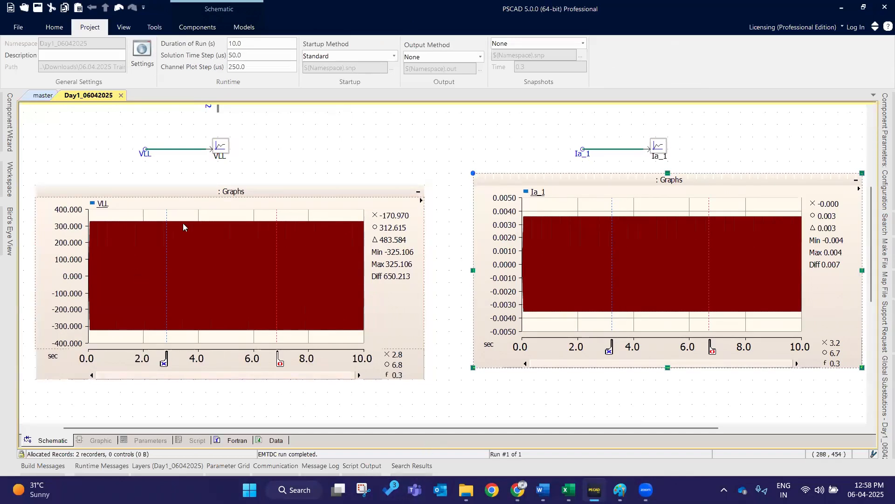
left_click_drag(186, 214, 312, 353)
left_click_drag(129, 216, 297, 344)
left_click_drag(169, 216, 341, 347)
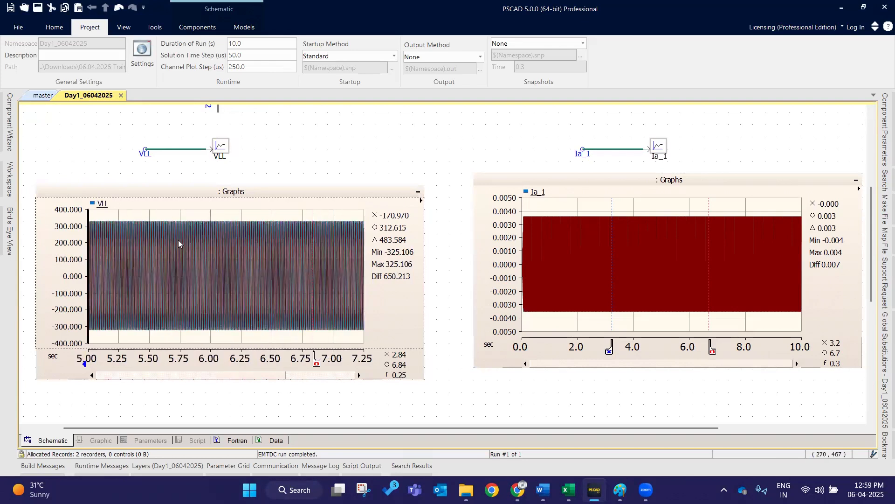
left_click_drag(137, 217, 330, 350)
left_click_drag(123, 216, 315, 331)
left_click_drag(148, 245, 289, 322)
left_click_drag(90, 226, 254, 308)
left_click_drag(168, 265, 279, 320)
left_click_drag(127, 246, 283, 334)
left_click_drag(170, 267, 286, 306)
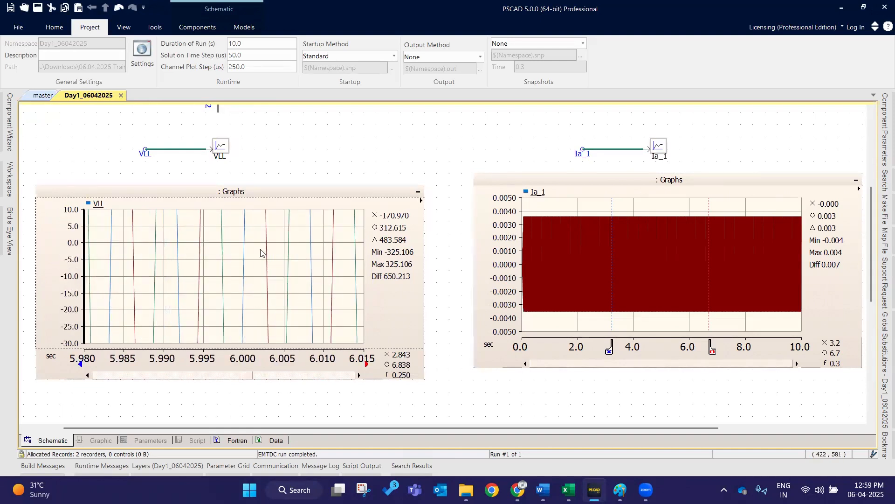
- Set the channel plot step to 2000 µs and rerun the simulation
double_click(263, 69)
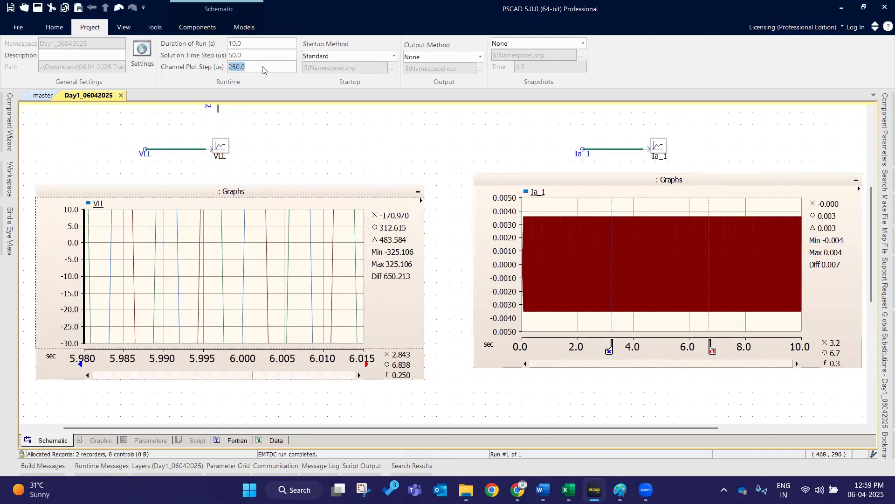
left_click(282, 70)
key("ctrl+a")
type("2000")
key("Return")
left_click(55, 27)
left_click(153, 50)
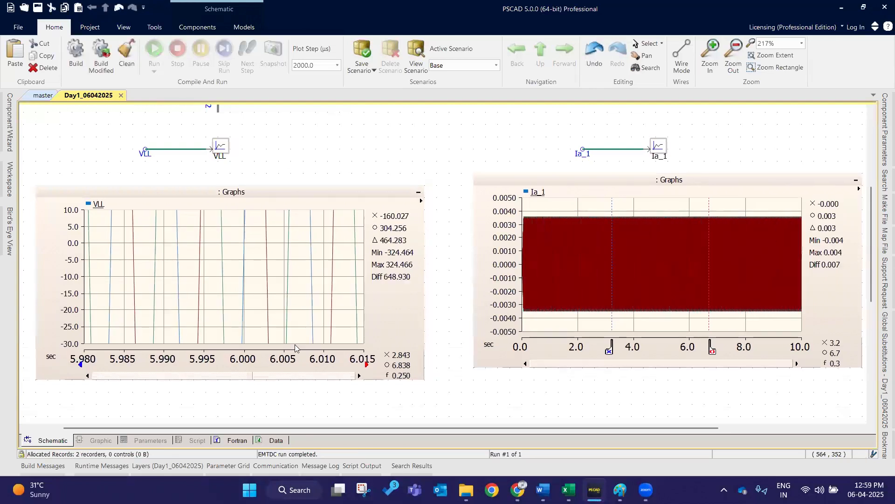
- Reset the VLL graph's zoom and move its markers to about 2.9 s and 7.1 s
left_click(282, 192)
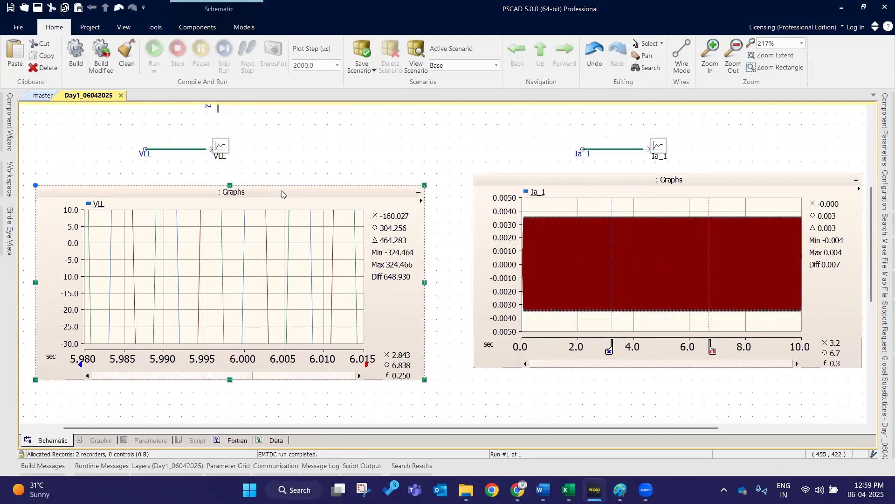
key("r")
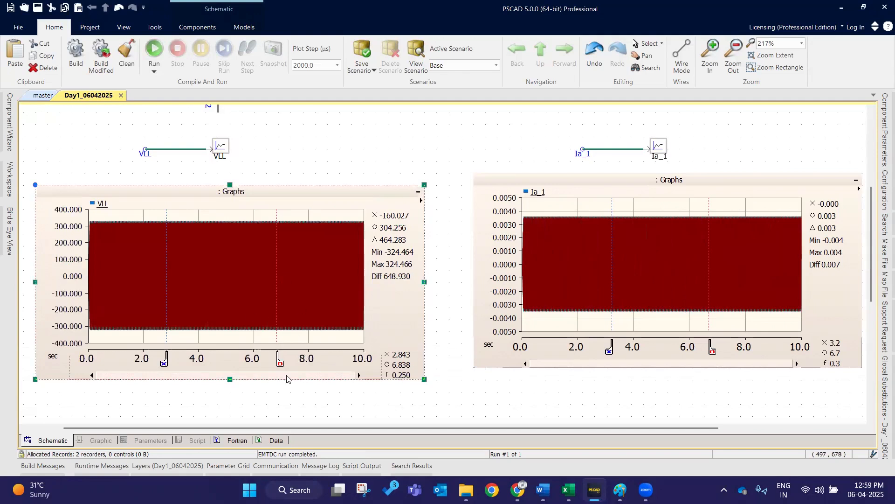
left_click_drag(280, 363, 286, 364)
left_click_drag(159, 368, 164, 368)
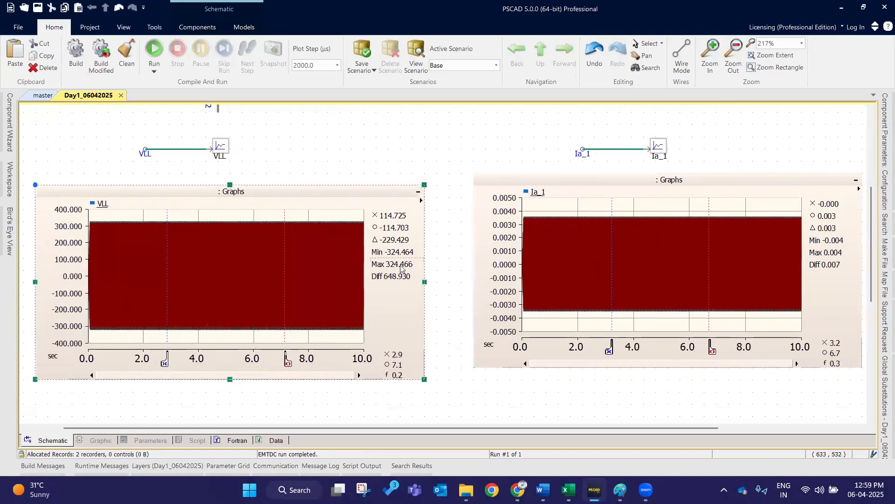
- Zoom the VLL graph into roughly 4.5 to 7.5 s
left_click(332, 149)
left_click_drag(213, 224, 289, 316)
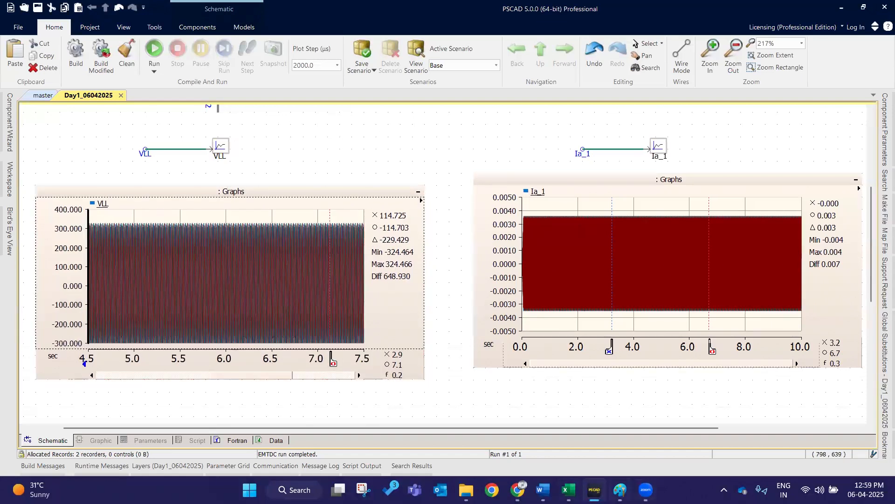
- Switch to Paint and increase the pencil size
left_click(620, 490)
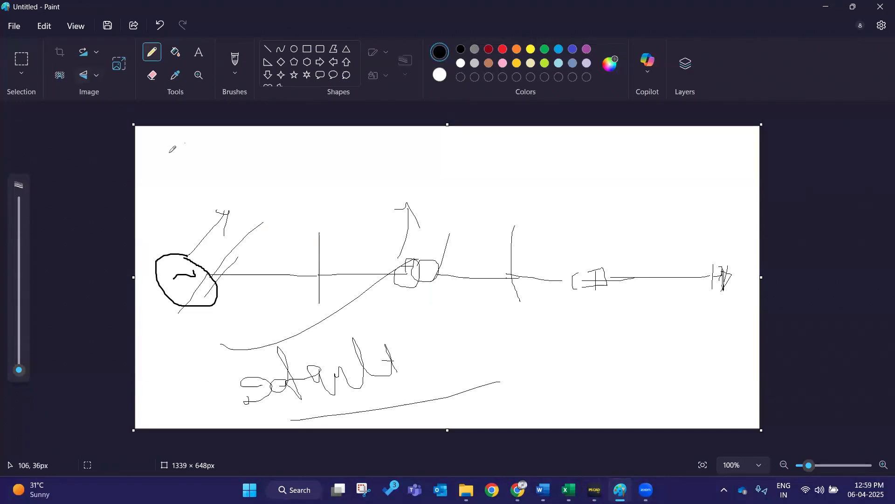
left_click_drag(158, 148, 180, 159)
left_click_drag(19, 370, 19, 357)
left_click_drag(161, 163, 176, 181)
- Start a new blank canvas, discarding the current drawing without saving
left_click(14, 26)
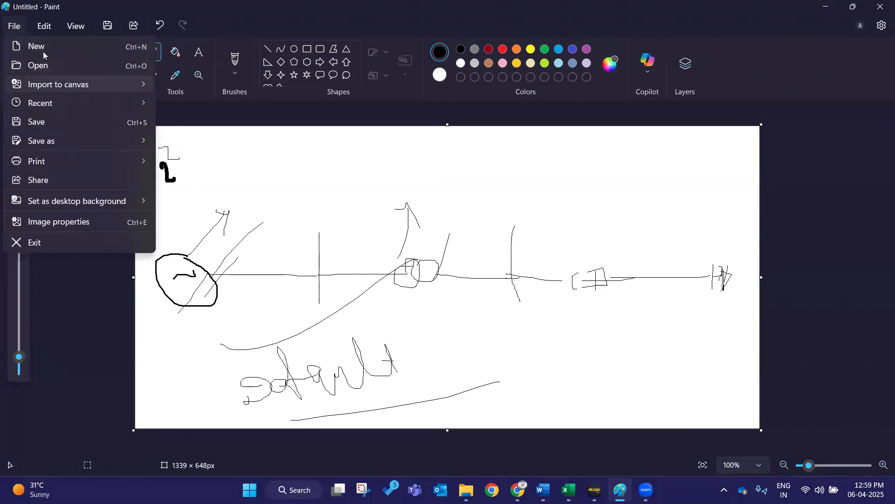
key("Escape")
left_click(394, 271)
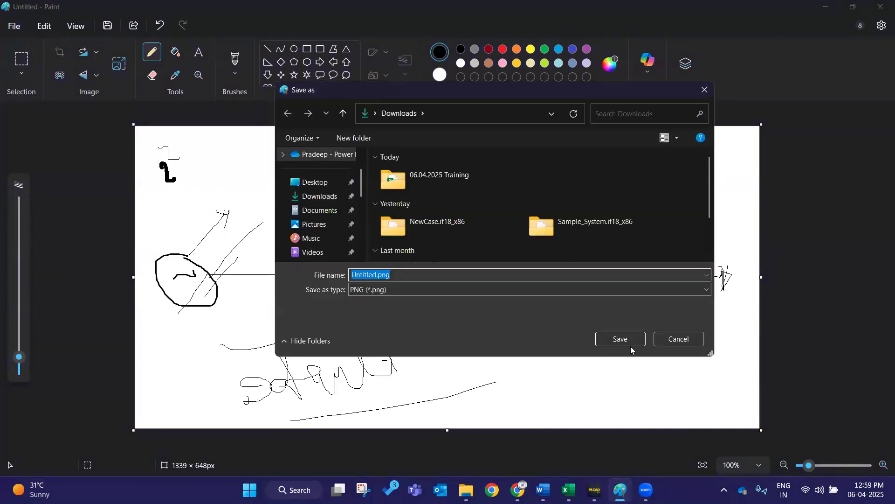
left_click(671, 333)
left_click(13, 26)
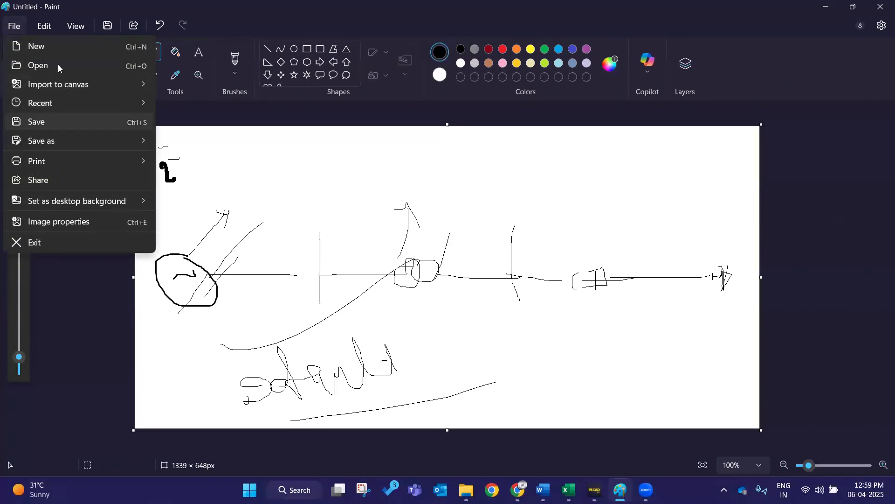
left_click(58, 52)
left_click(441, 270)
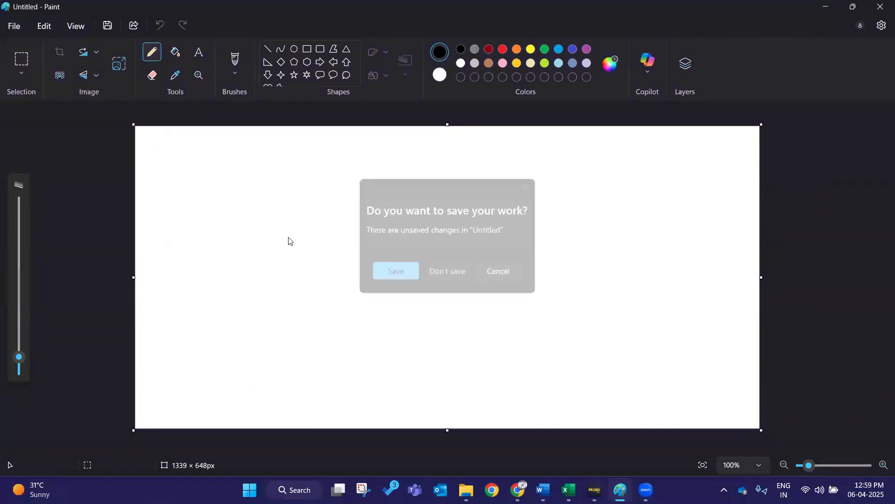
- Write 250 near the corner and draw a horizontal axis with a sine-like curve
mouse_move(159, 178)
left_mouse_down()
mouse_move(176, 190)
mouse_move(180, 183)
left_mouse_up()
left_click_drag(180, 170, 205, 173)
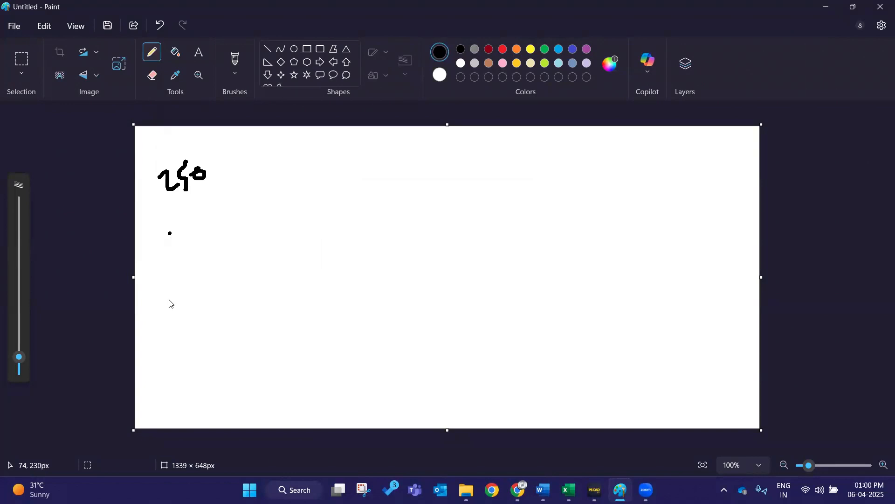
left_click_drag(181, 267, 703, 280)
left_click_drag(218, 267, 246, 233)
mouse_move(391, 188)
left_mouse_down()
mouse_move(558, 344)
mouse_move(623, 314)
left_mouse_up()
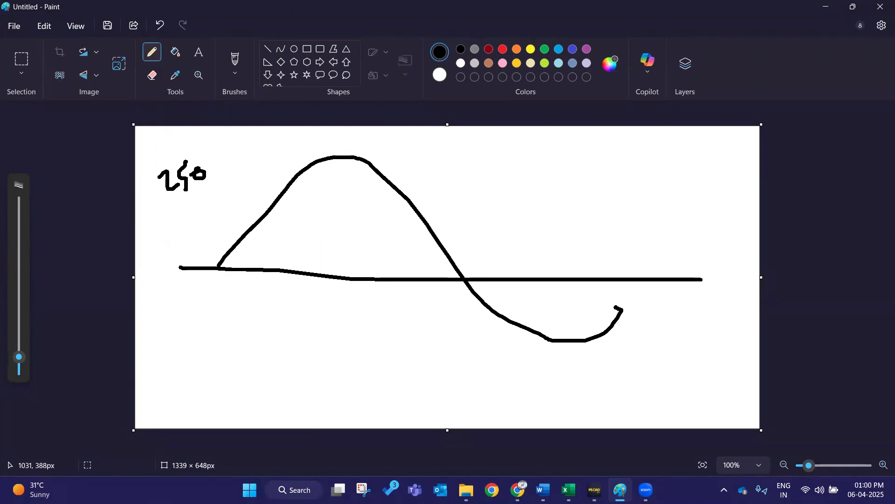
- Undo the curve and redraw a larger full sine wave across the axis
left_click(160, 25)
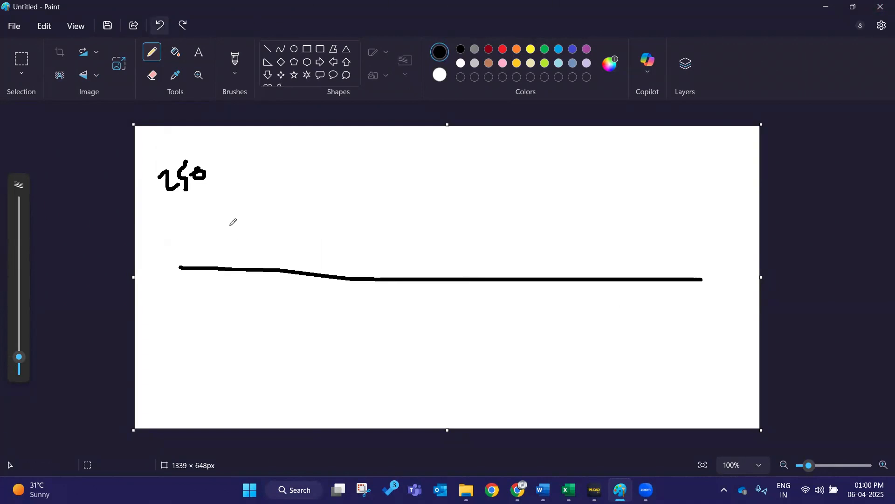
mouse_move(216, 272)
left_mouse_down()
mouse_move(492, 379)
mouse_move(584, 309)
mouse_move(591, 266)
left_mouse_up()
left_click(230, 273)
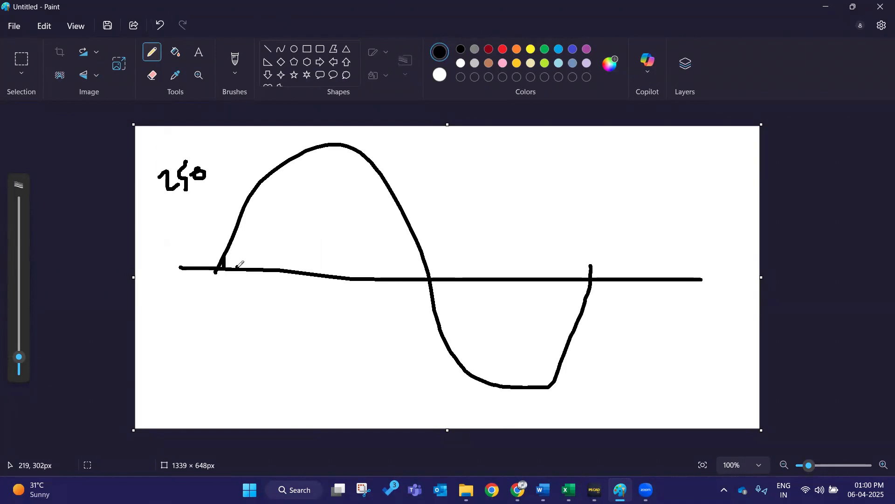
- Hatch the positive half-cycle with vertical sample lines and draw a leader from the 250 label
left_click_drag(237, 267, 233, 233)
left_click_drag(250, 268, 250, 238)
left_click_drag(253, 207, 243, 203)
mouse_move(268, 271)
left_mouse_down()
mouse_move(249, 170)
mouse_move(269, 188)
mouse_move(289, 265)
mouse_move(289, 163)
left_mouse_up()
left_click_drag(303, 272, 313, 149)
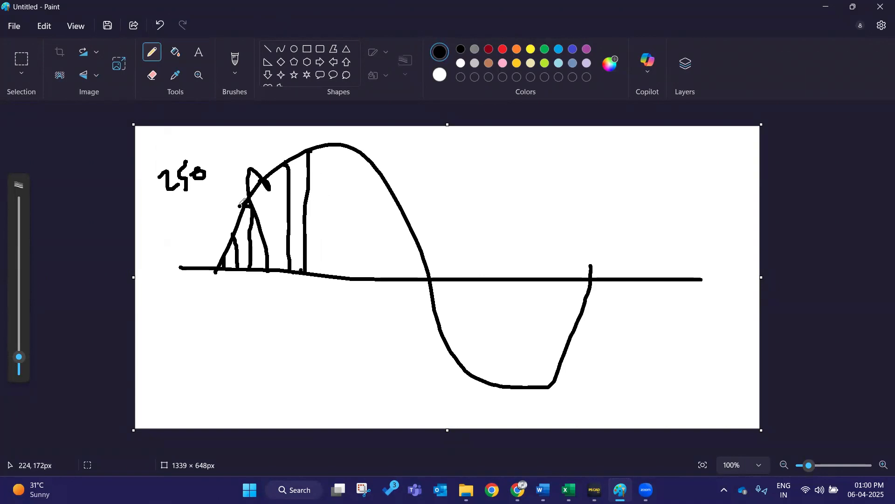
left_click_drag(168, 195, 272, 161)
left_click_drag(321, 273, 336, 138)
left_click_drag(356, 278, 362, 163)
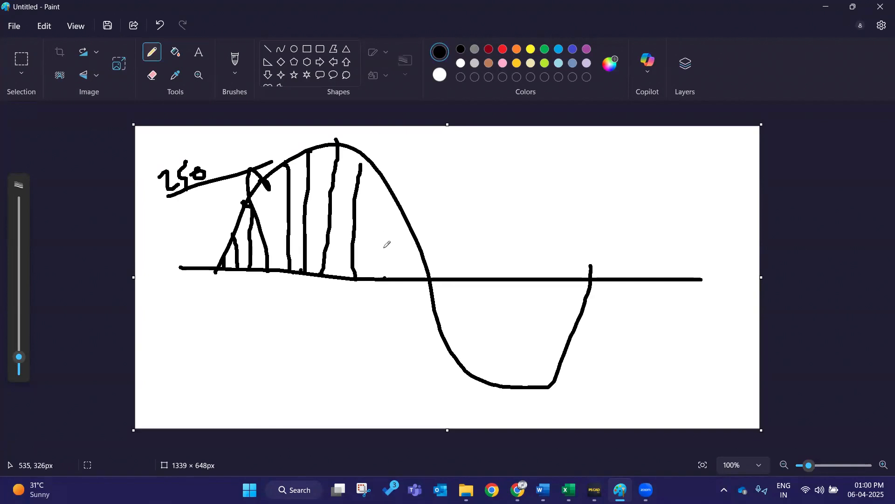
left_click_drag(384, 248, 399, 177)
- Draw red vertical sample lines across both half-cycles of the sine wave
left_click(503, 49)
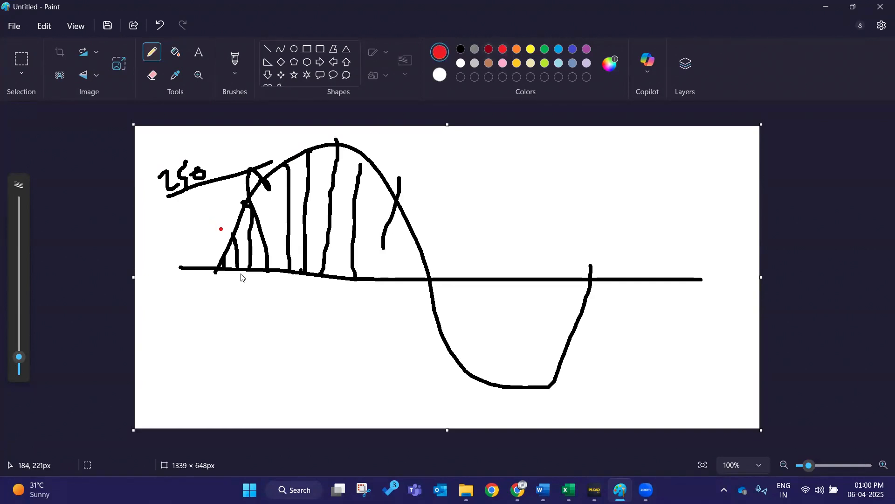
left_click_drag(241, 270, 241, 215)
left_click_drag(300, 272, 303, 142)
left_click_drag(360, 279, 375, 156)
left_click_drag(407, 279, 412, 225)
left_click(461, 278)
left_click_drag(456, 341, 456, 359)
left_click_drag(504, 277, 505, 388)
left_click_drag(557, 282, 562, 384)
left_click(579, 279)
left_click_drag(595, 279, 591, 283)
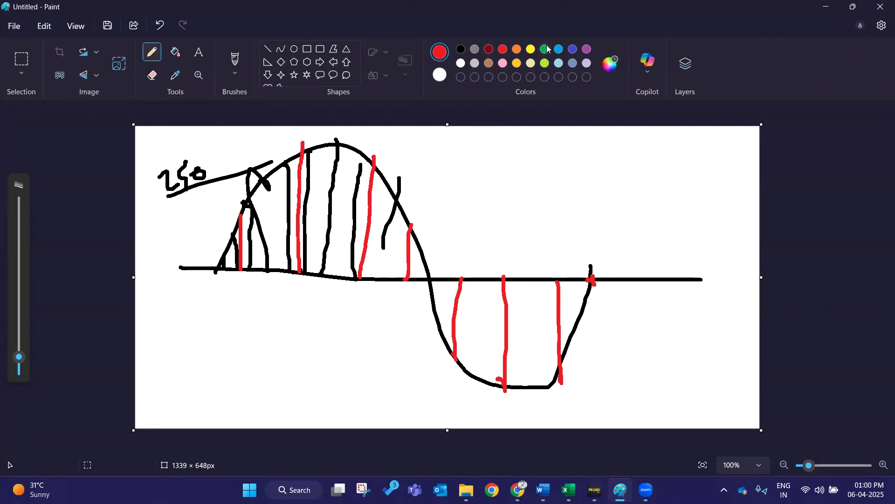
- Switch to green and write 50 near the canvas's upper-right corner
left_click(545, 50)
left_click_drag(590, 153, 596, 192)
left_click(596, 157)
left_click_drag(596, 159, 621, 136)
mouse_move(623, 156)
left_mouse_down()
mouse_move(617, 161)
mouse_move(624, 155)
left_mouse_up()
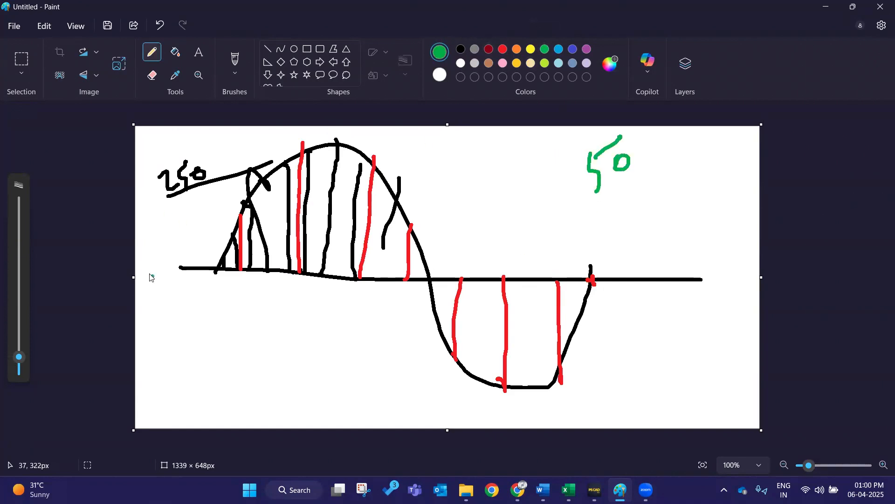
- Add dense green sample lines over the positive half-cycle and scribble out the 50 label
mouse_move(222, 269)
left_mouse_down()
mouse_move(252, 182)
mouse_move(270, 269)
mouse_move(280, 246)
mouse_move(306, 262)
mouse_move(322, 132)
left_mouse_up()
left_click_drag(307, 279, 333, 157)
left_click_drag(338, 266, 354, 158)
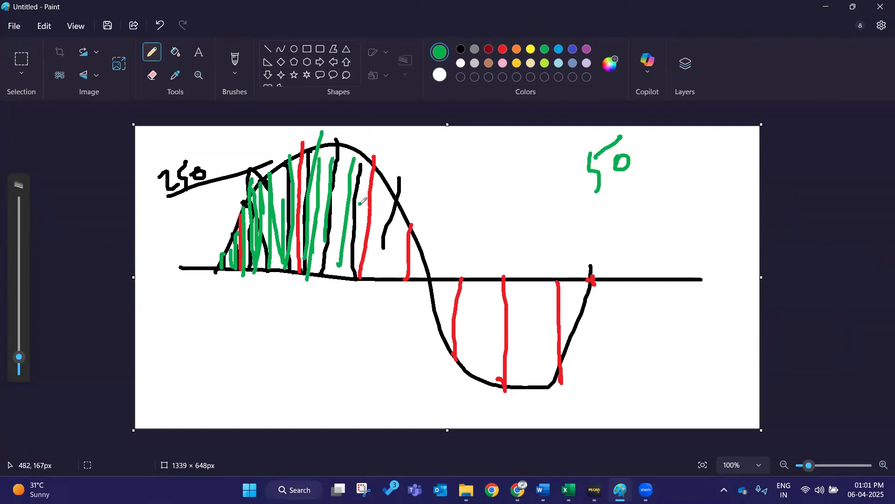
mouse_move(617, 183)
left_mouse_down()
mouse_move(589, 154)
mouse_move(614, 131)
mouse_move(578, 153)
mouse_move(632, 191)
mouse_move(609, 151)
left_mouse_up()
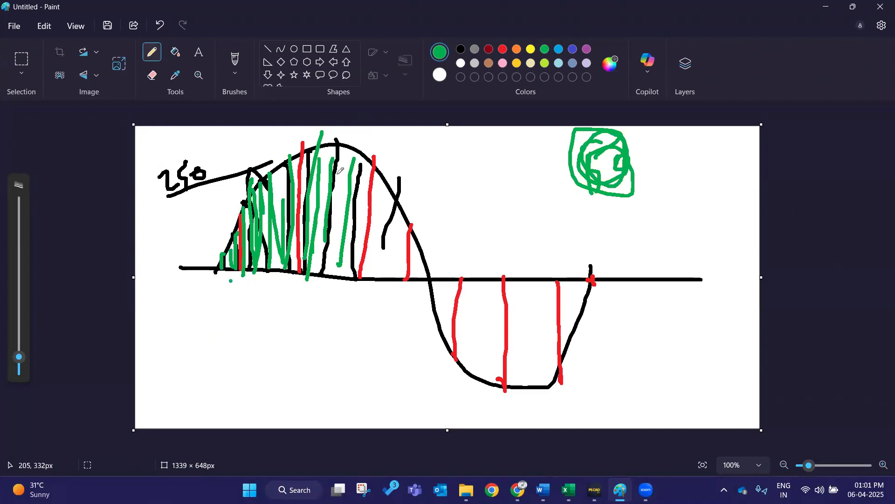
- Switch to yellow, write 200 near the upper-right corner and draw yellow sample lines across the wave
left_click(530, 48)
left_click_drag(230, 227, 232, 306)
left_click_drag(666, 163, 690, 198)
mouse_move(686, 163)
left_mouse_down()
mouse_move(700, 186)
mouse_move(695, 163)
mouse_move(699, 180)
mouse_move(703, 163)
left_mouse_up()
left_click_drag(271, 287, 297, 144)
left_click(321, 228)
left_click_drag(325, 288, 345, 147)
left_click_drag(374, 287, 389, 195)
left_click(396, 271)
left_click_drag(425, 314, 434, 246)
left_click_drag(477, 283, 490, 389)
left_click(551, 332)
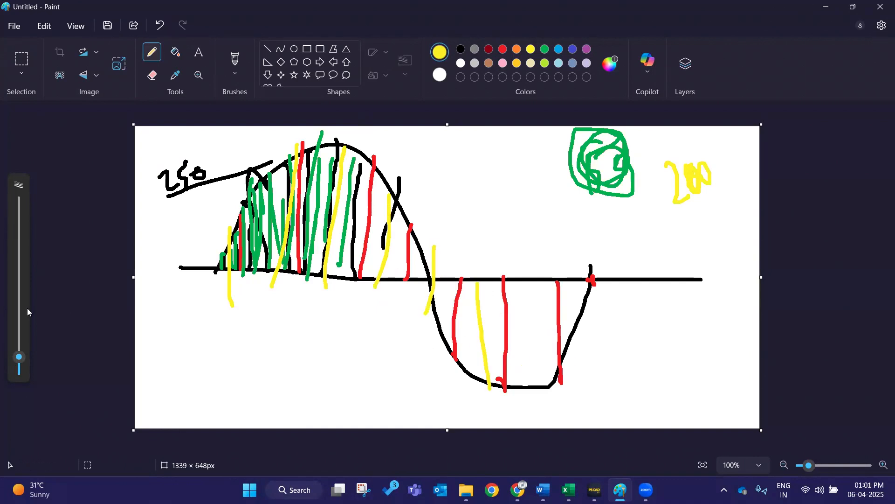
- Switch to PSCAD and set the plot step to 250.0 µs
left_click(854, 7)
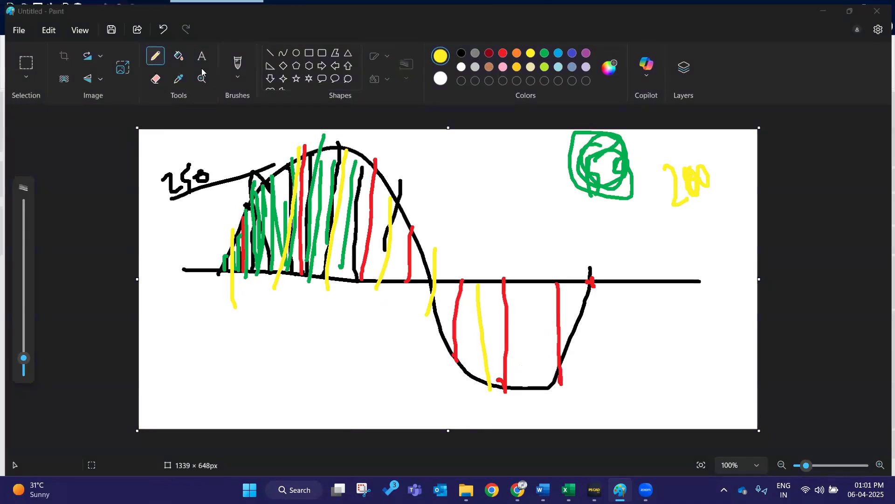
left_click_drag(294, 42, 327, 66)
key("alt+Tab")
left_click(337, 65)
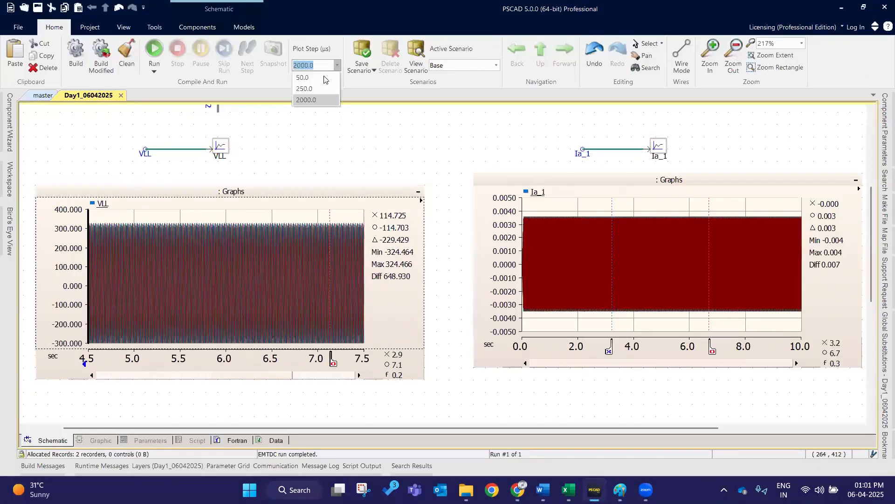
left_click(321, 87)
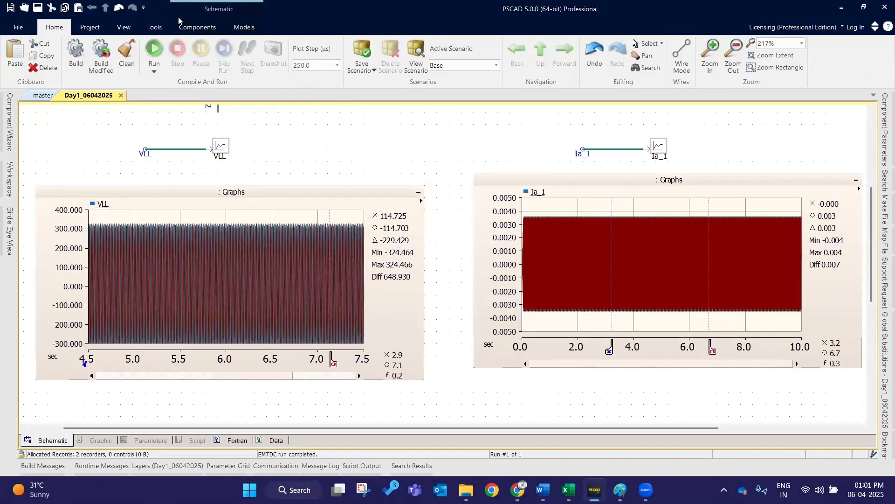
- Run the simulation again with the 250 µs plot step
left_click(151, 51)
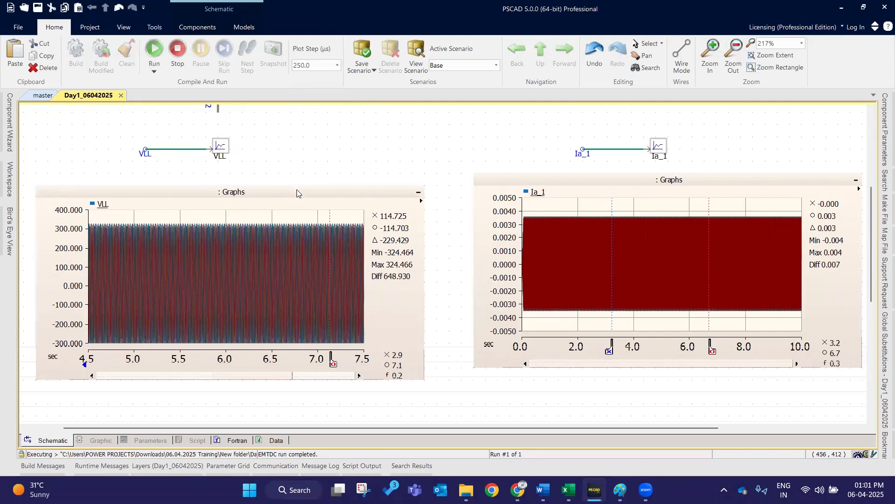
left_click(323, 194)
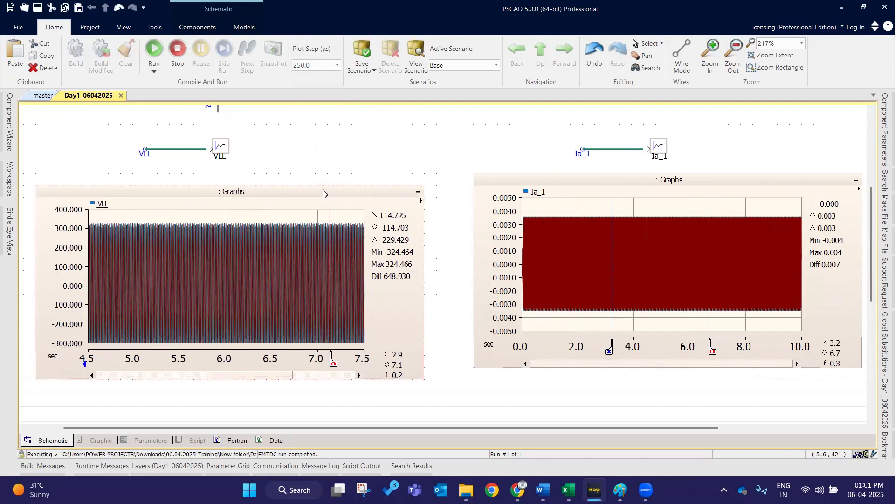
key("F5")
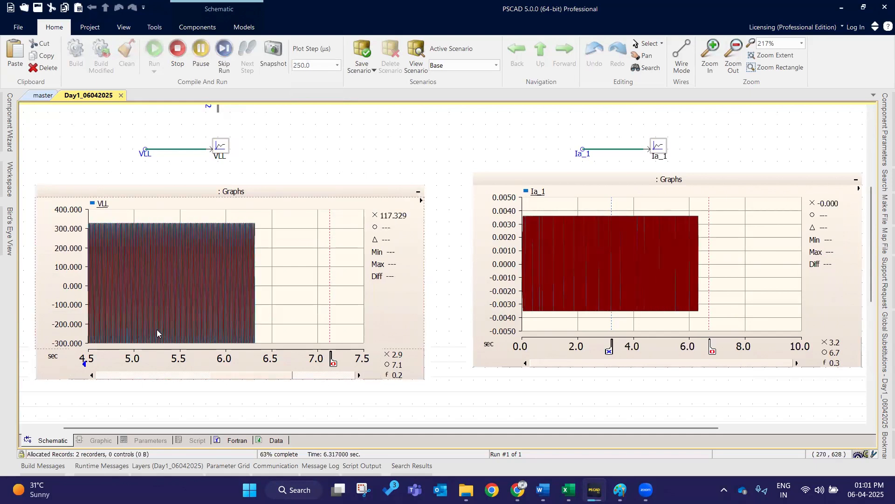
left_click(297, 191)
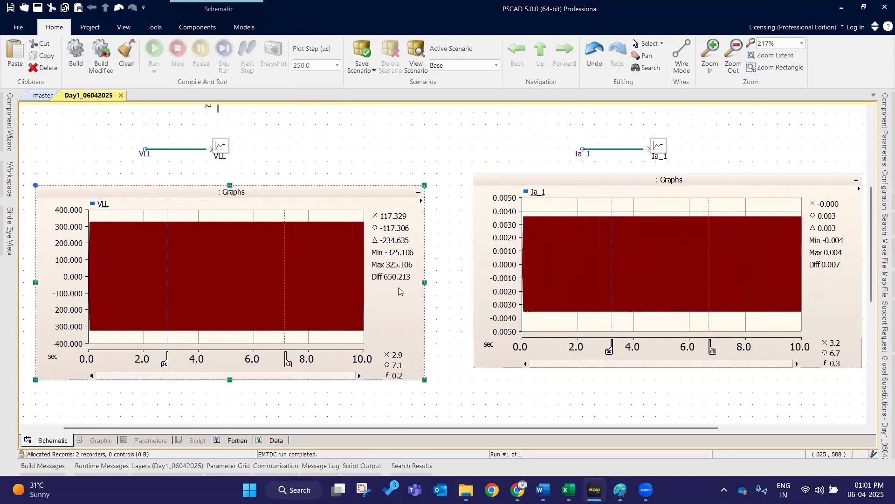
left_click(438, 132)
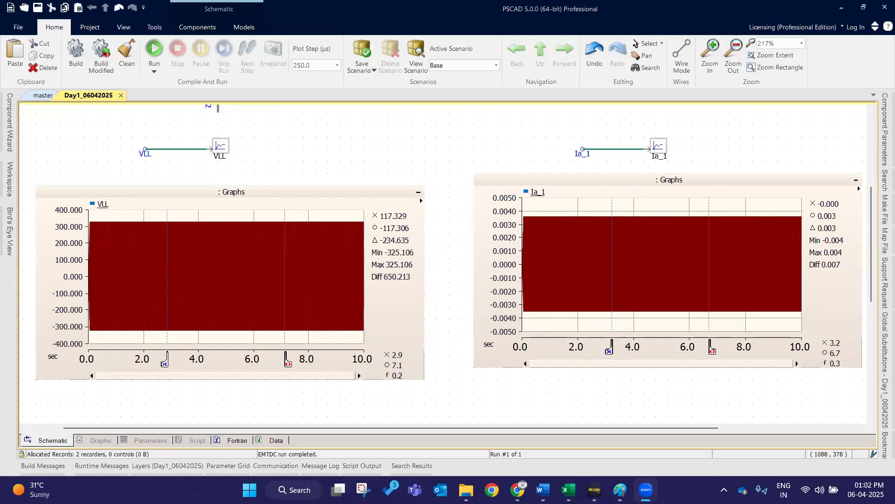
scroll(353, 221, "up", 5)
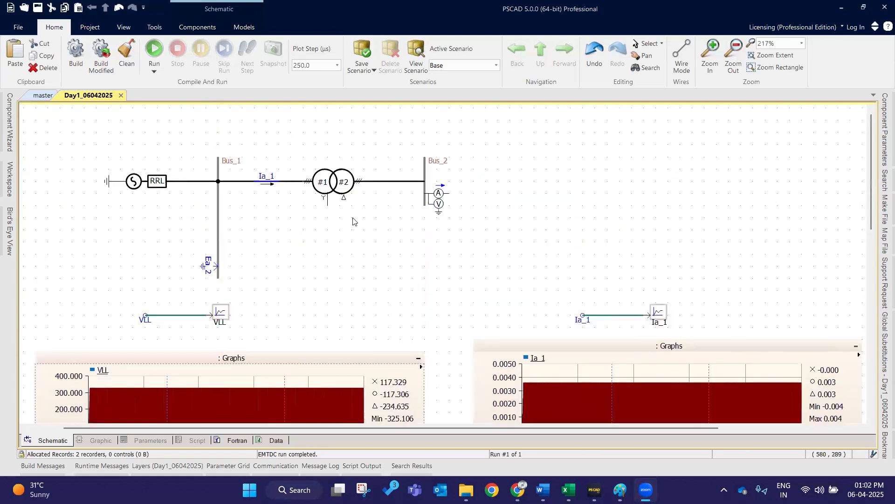
scroll(353, 221, "up", 1)
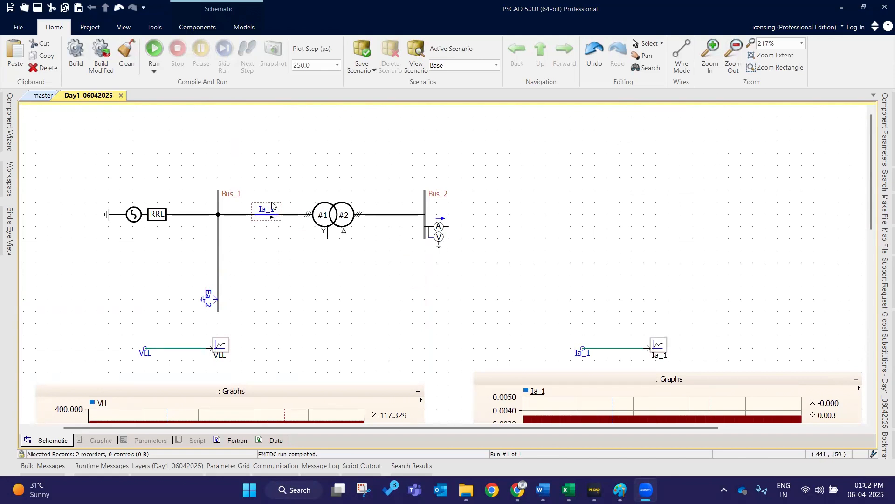
scroll(579, 331, "down", 2)
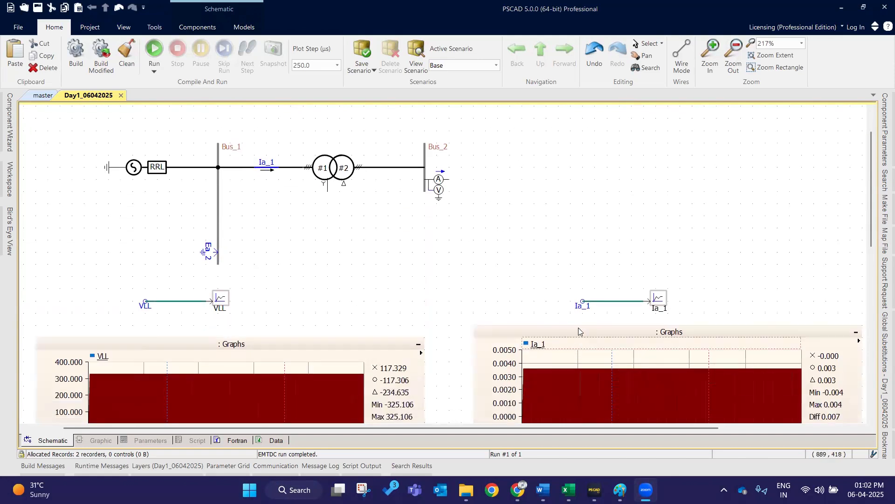
scroll(384, 254, "up", 1)
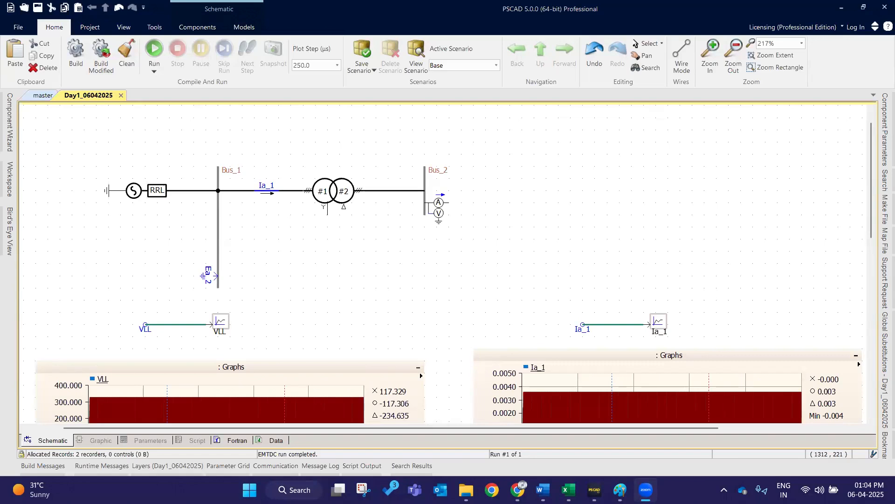
left_click(351, 272)
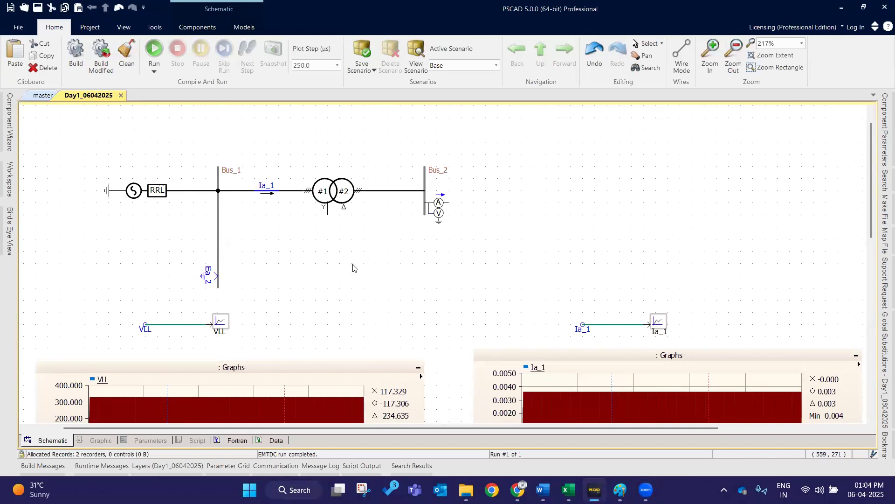